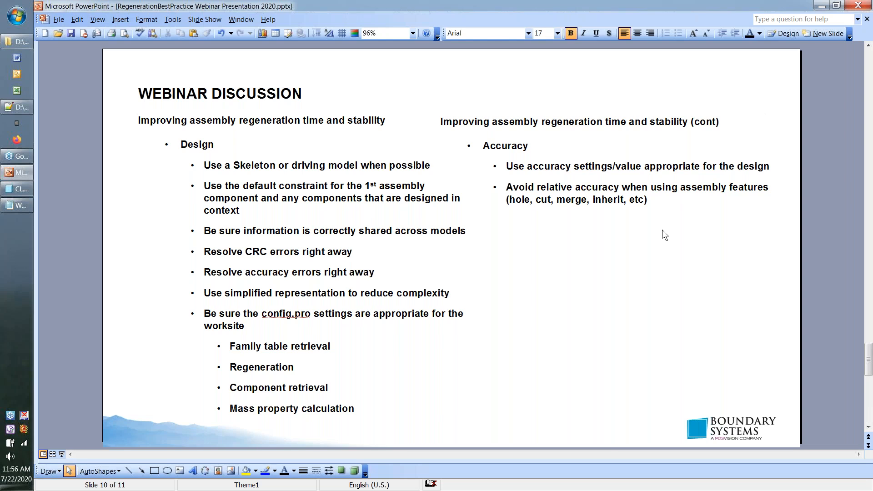
Step: Advance the presentation to the Q&A slide and switch to the CLUTCH_BODY part in Creo Parametric
{"action": "left_click_drag", "start_coordinate": [158, 223], "coordinate": [159, 188]}
{"action": "left_click", "coordinate": [114, 225]}
{"action": "scroll", "coordinate": [119, 220], "scroll_direction": "down", "scroll_amount": 1}
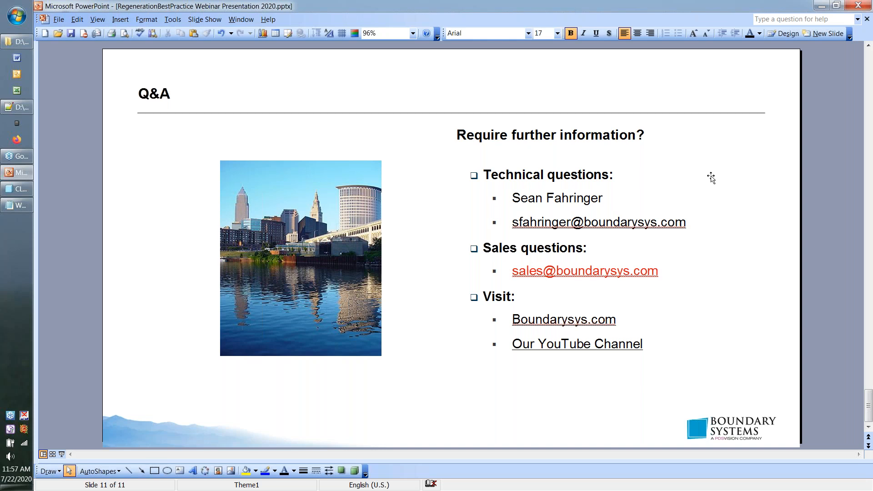
{"action": "left_click", "coordinate": [822, 7]}
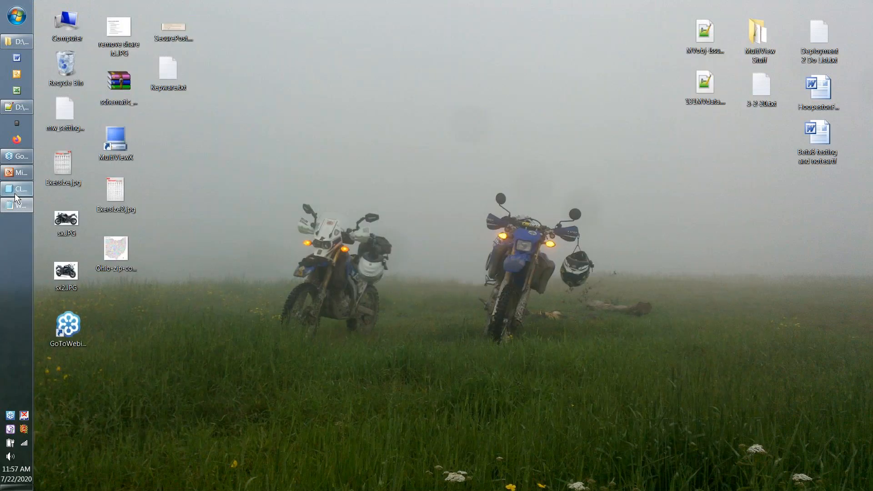
{"action": "left_click", "coordinate": [17, 193]}
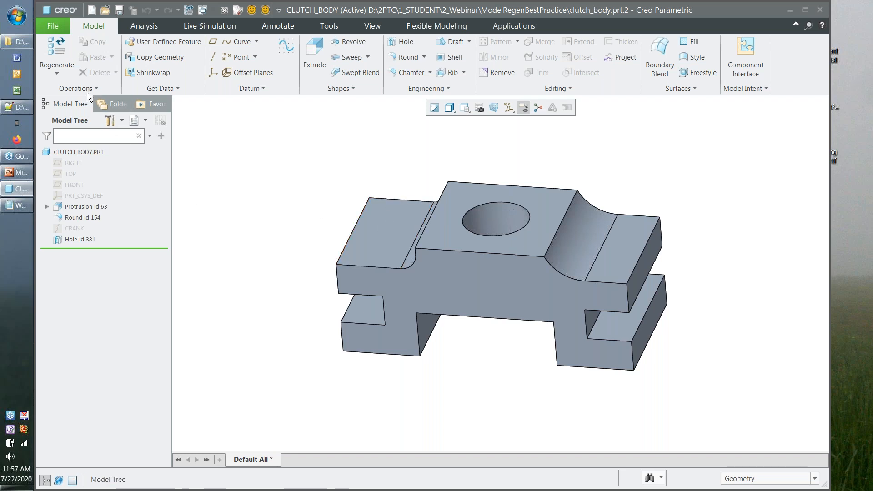
Step: Examine the Regeneration Manager's preferences for backup models and mass properties handling, leaving them unchanged
{"action": "left_click", "coordinate": [57, 74]}
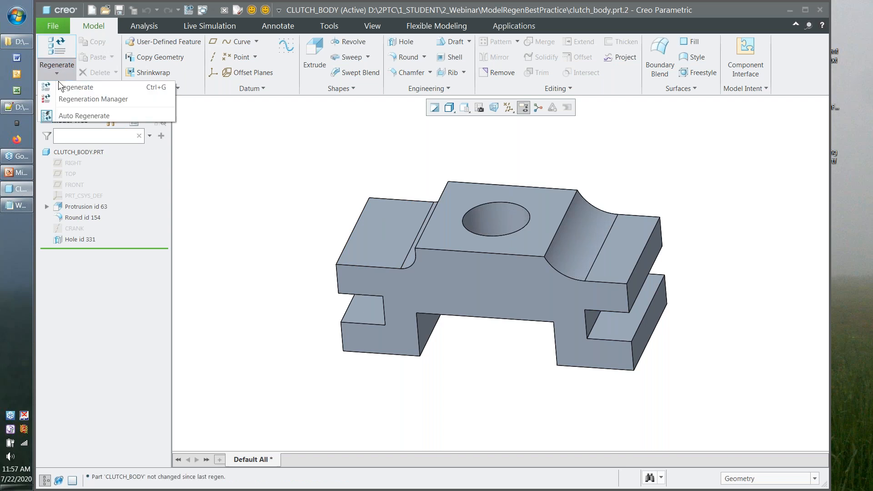
{"action": "left_click", "coordinate": [101, 102]}
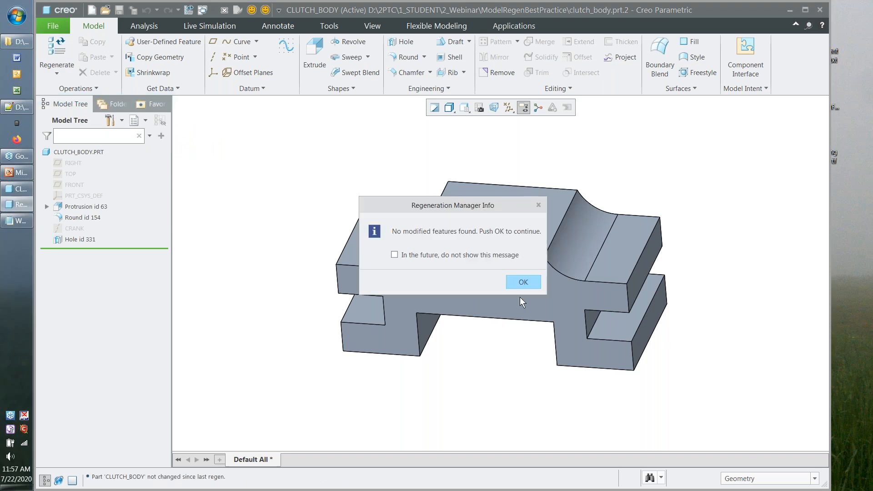
{"action": "key", "text": "Return"}
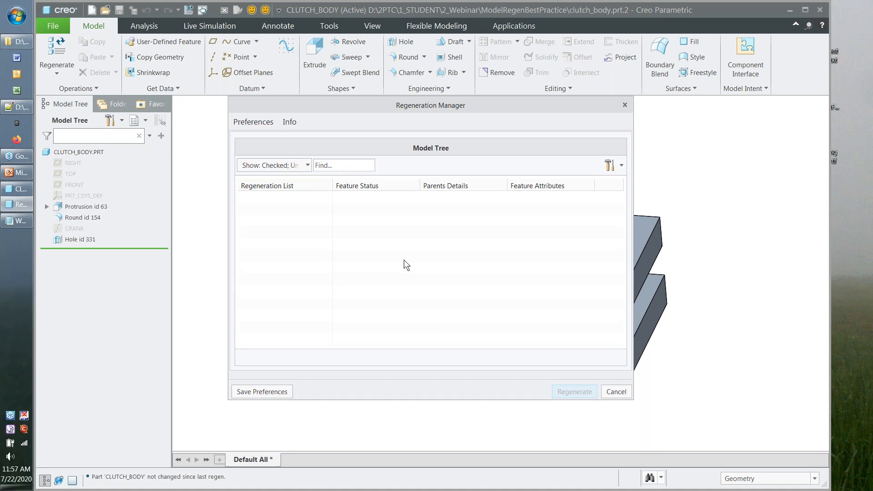
{"action": "left_click", "coordinate": [253, 123]}
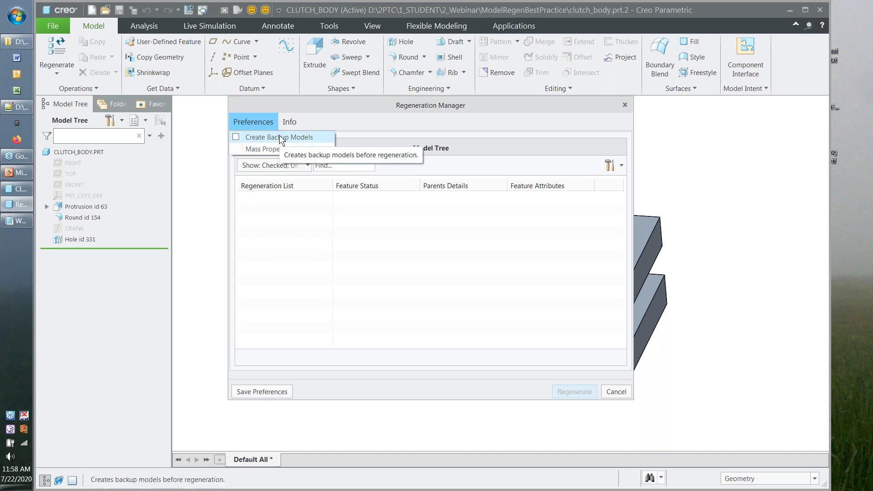
{"action": "mouse_move", "coordinate": [298, 149]}
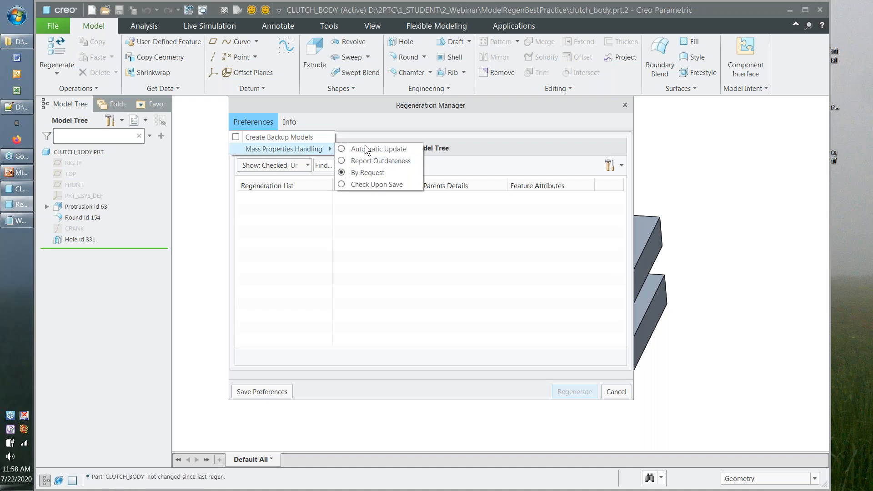
{"action": "left_click", "coordinate": [476, 274]}
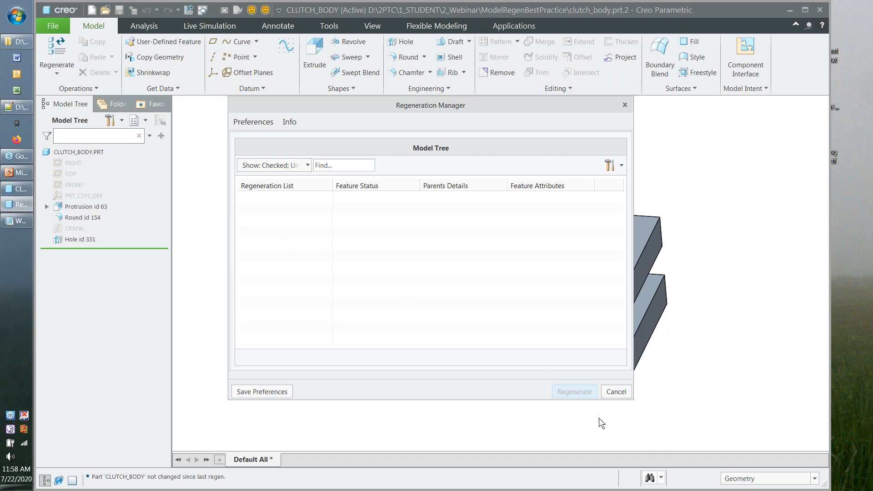
{"action": "left_click", "coordinate": [616, 394]}
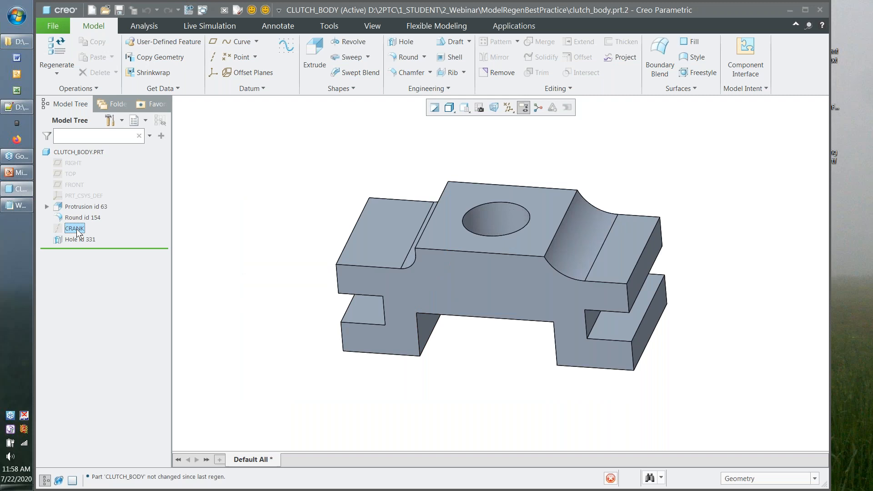
Step: Delete the CRANK axis with its child Hole id 331 set to Suspend instead of Delete
{"action": "left_click", "coordinate": [76, 229]}
{"action": "key", "text": "Delete"}
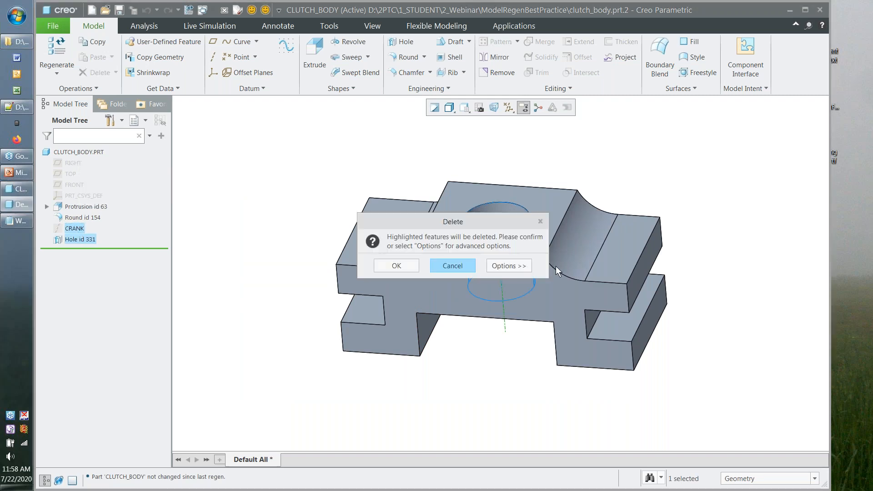
{"action": "left_click", "coordinate": [523, 268]}
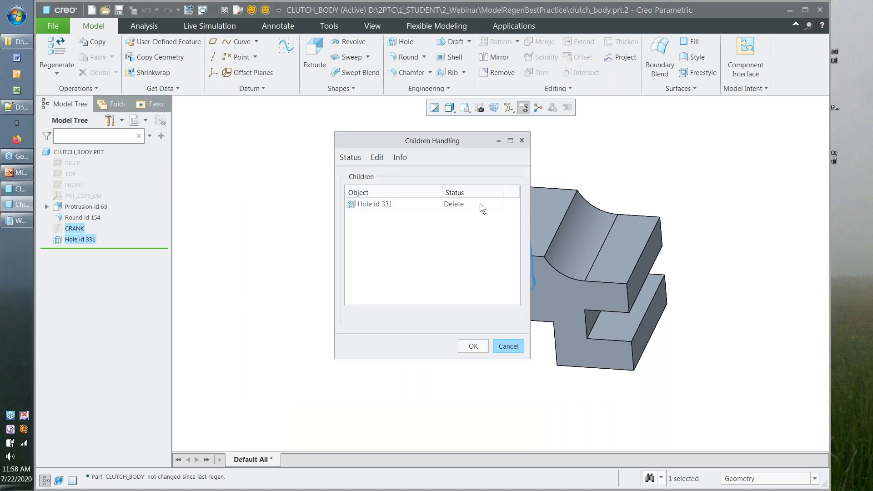
{"action": "left_click", "coordinate": [479, 203]}
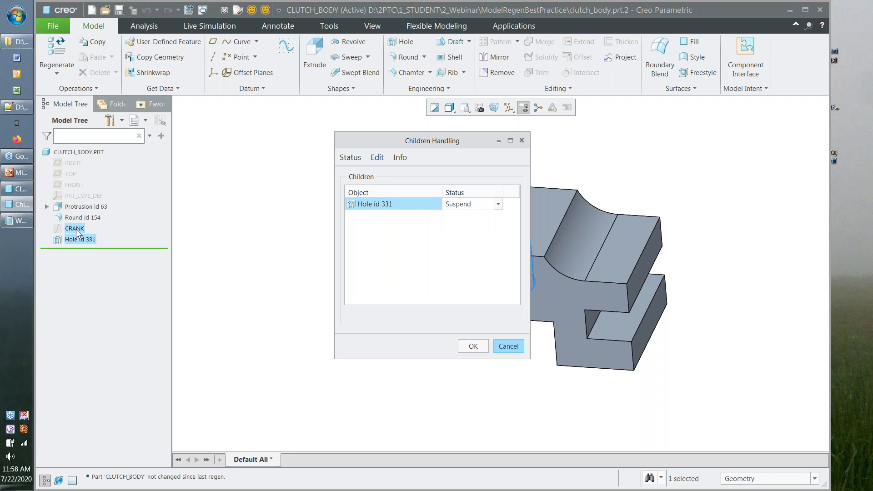
{"action": "left_click", "coordinate": [473, 346]}
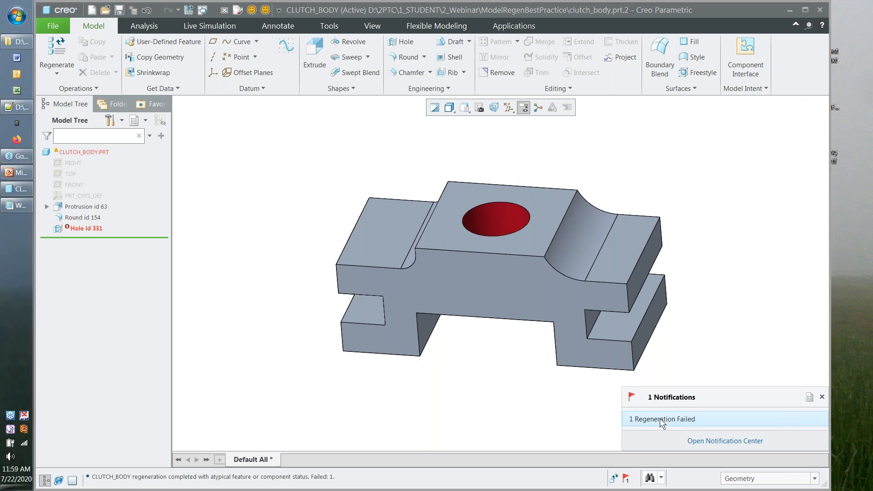
Step: Review the regeneration failure in the Notification Center and examine the notification type and pop-up behavior options
{"action": "left_click", "coordinate": [662, 422]}
{"action": "left_click_drag", "start_coordinate": [419, 81], "coordinate": [437, 88]}
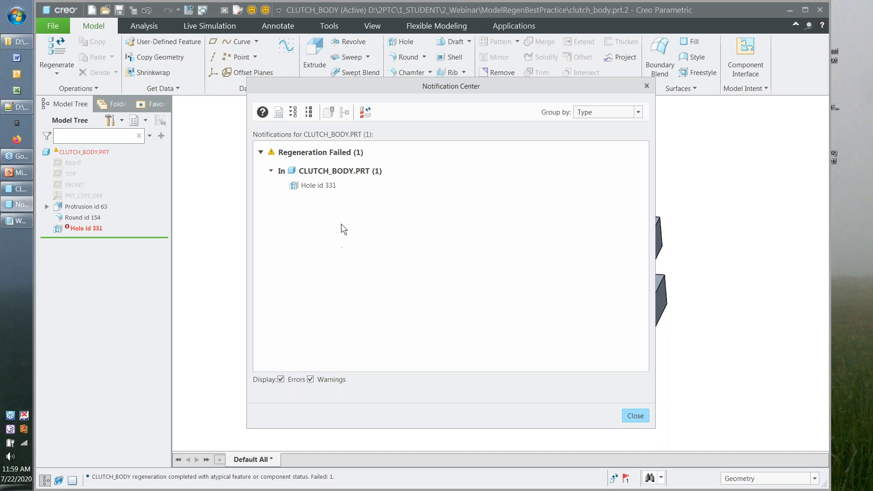
{"action": "mouse_move", "coordinate": [313, 186]}
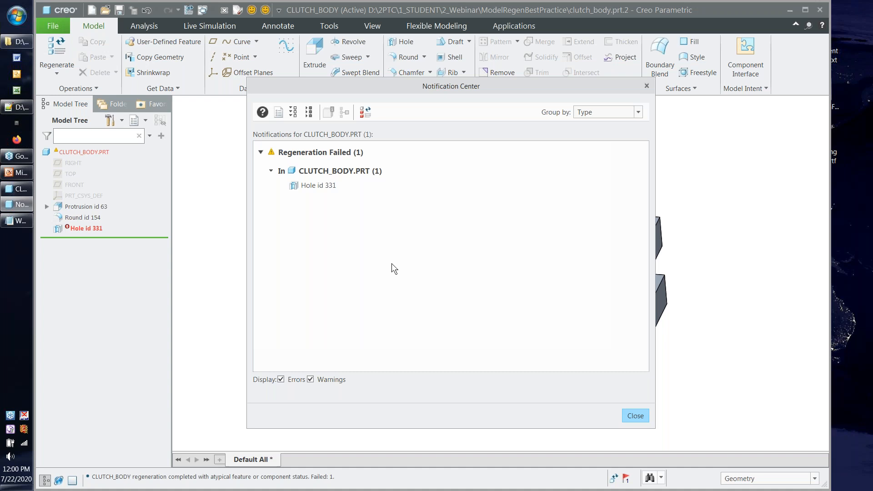
{"action": "left_click", "coordinate": [280, 113]}
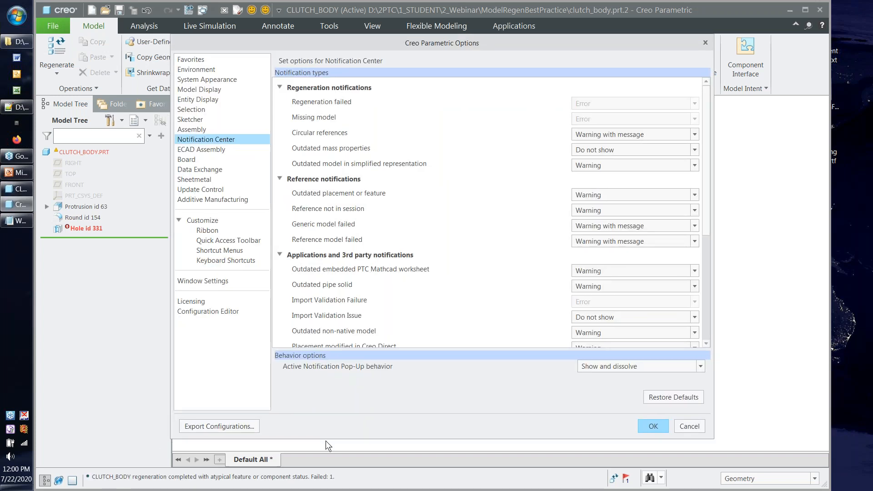
{"action": "left_click_drag", "start_coordinate": [331, 438], "coordinate": [327, 458]}
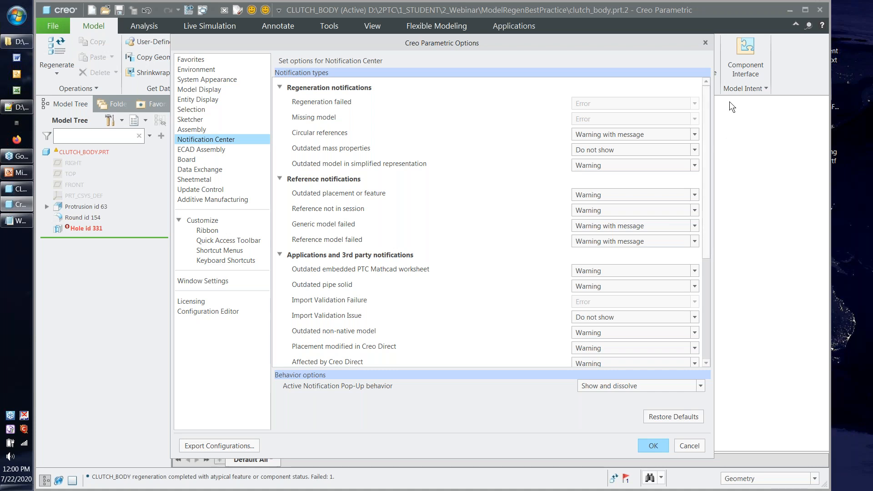
{"action": "mouse_move", "coordinate": [707, 119]}
{"action": "left_mouse_down"}
{"action": "mouse_move", "coordinate": [704, 249]}
{"action": "mouse_move", "coordinate": [711, 117]}
{"action": "left_mouse_up"}
{"action": "left_click", "coordinate": [693, 448]}
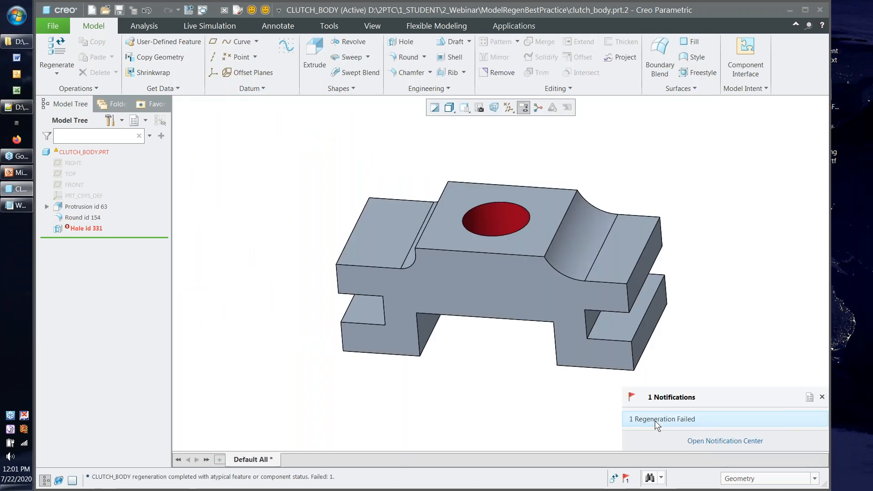
Step: Open the failed Hole id 331 for redefinition from the regeneration failure notification
{"action": "left_click", "coordinate": [655, 421]}
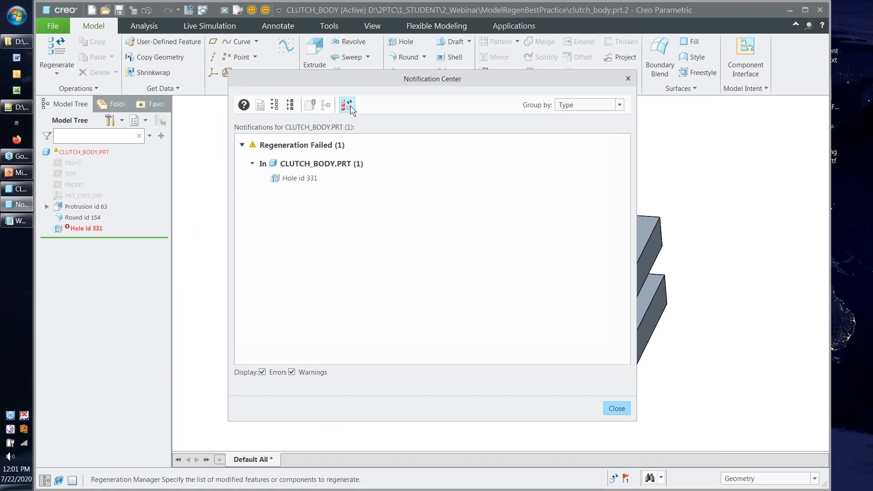
{"action": "left_click", "coordinate": [303, 177]}
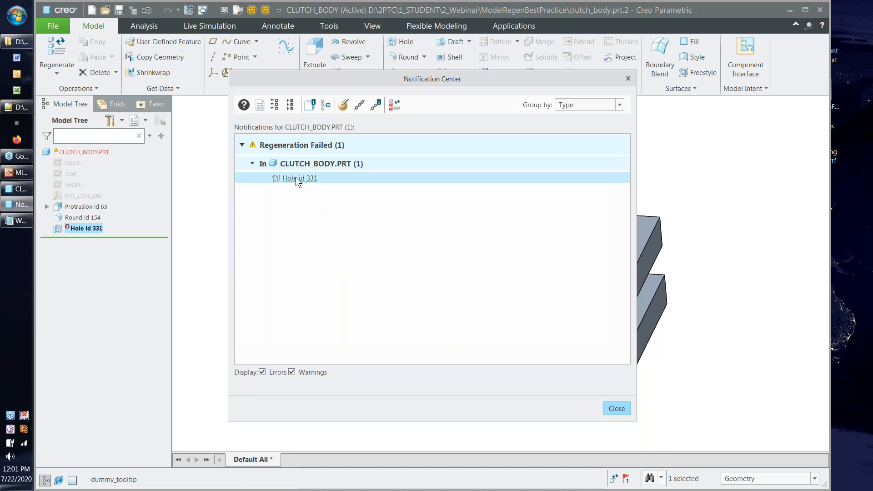
{"action": "mouse_move", "coordinate": [296, 181]}
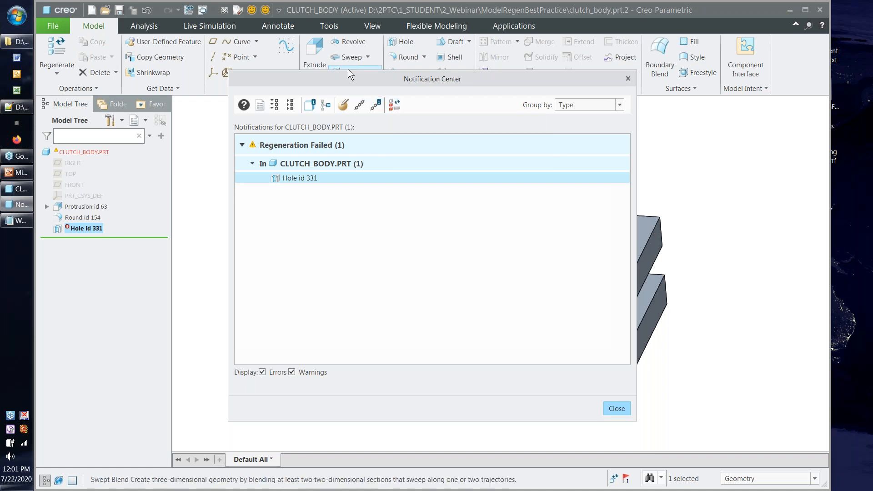
{"action": "left_click", "coordinate": [343, 106]}
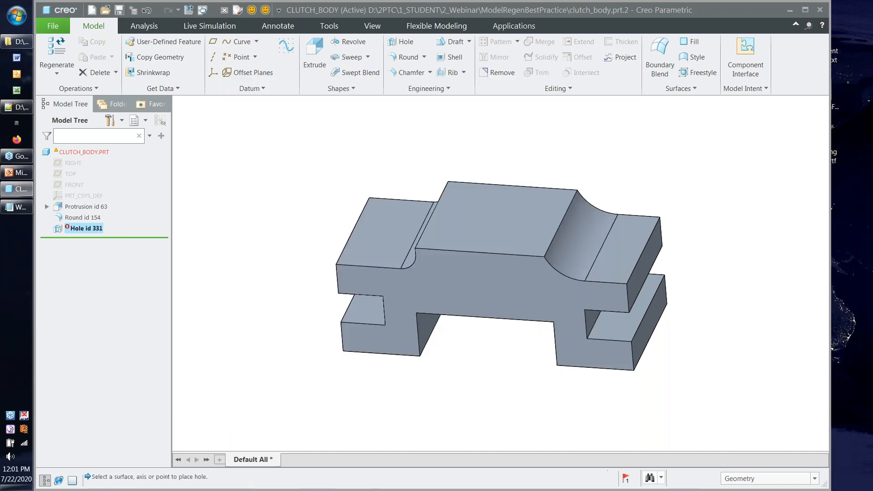
{"action": "middle_click_drag", "start_coordinate": [315, 184], "coordinate": [676, 132]}
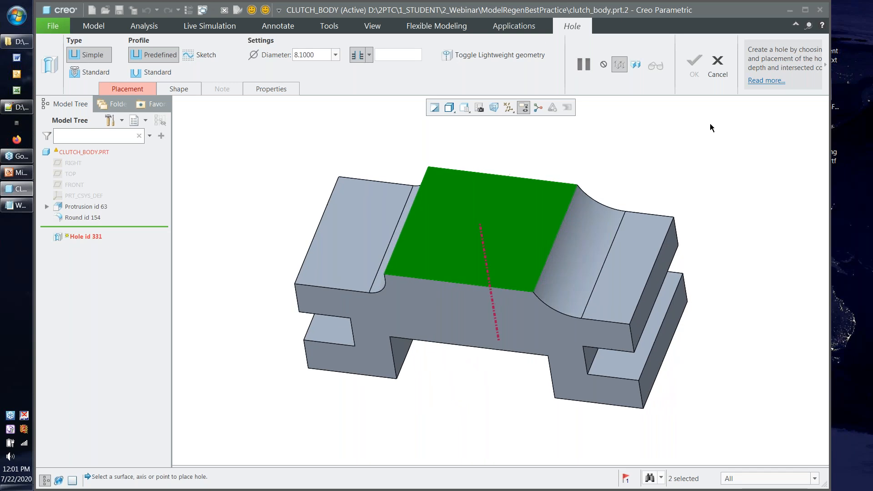
{"action": "key", "text": "ctrl+d"}
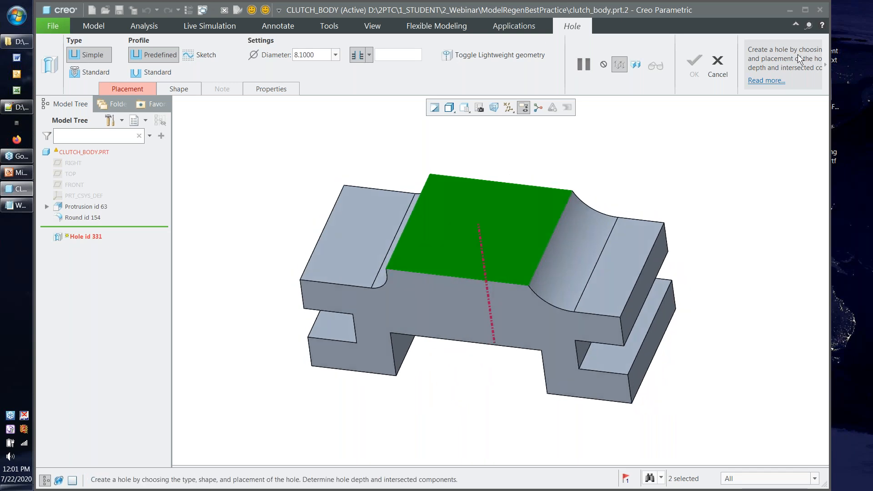
Step: Create a datum axis through the FRONT and RIGHT datum planes within the hole definition and resume the hole
{"action": "left_click", "coordinate": [826, 63]}
{"action": "left_click", "coordinate": [813, 70]}
{"action": "left_click", "coordinate": [808, 136]}
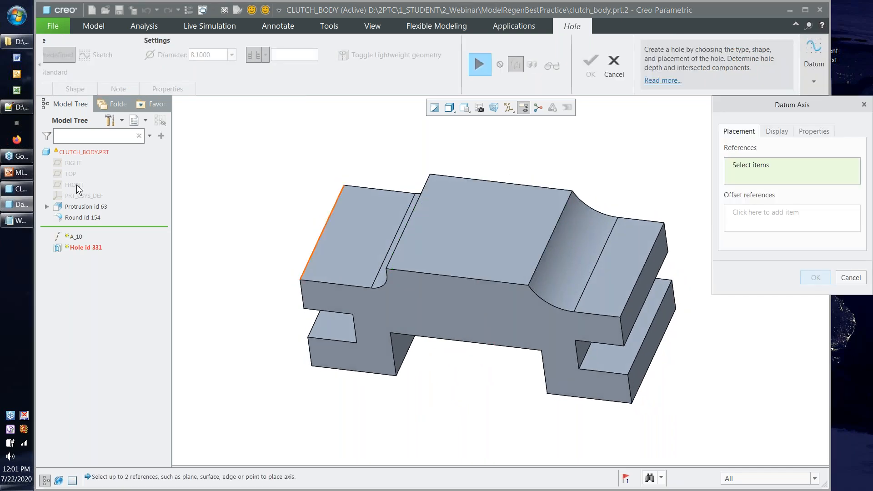
{"action": "left_click", "coordinate": [75, 186]}
{"action": "left_click", "coordinate": [73, 163], "text": "ctrl"}
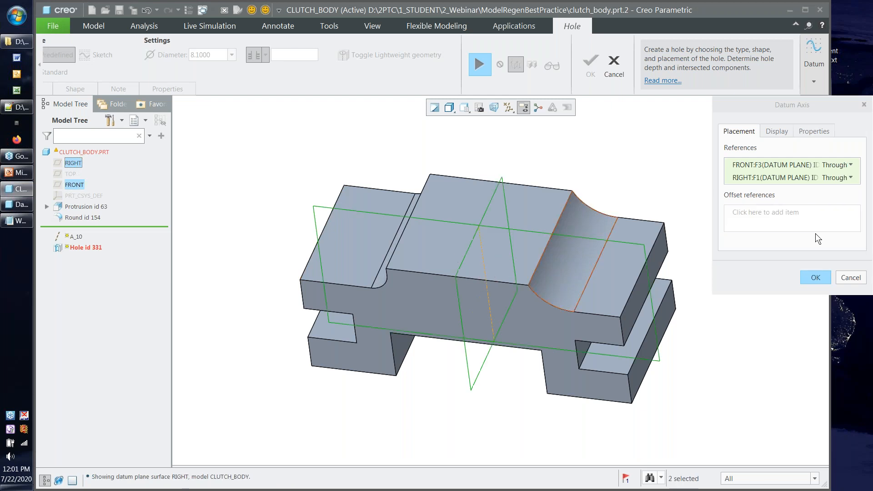
{"action": "left_click", "coordinate": [805, 269]}
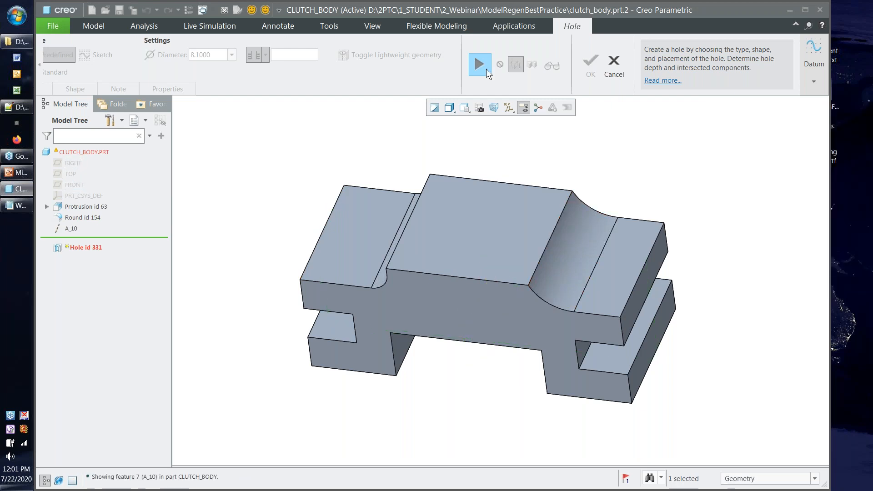
{"action": "left_click", "coordinate": [486, 69]}
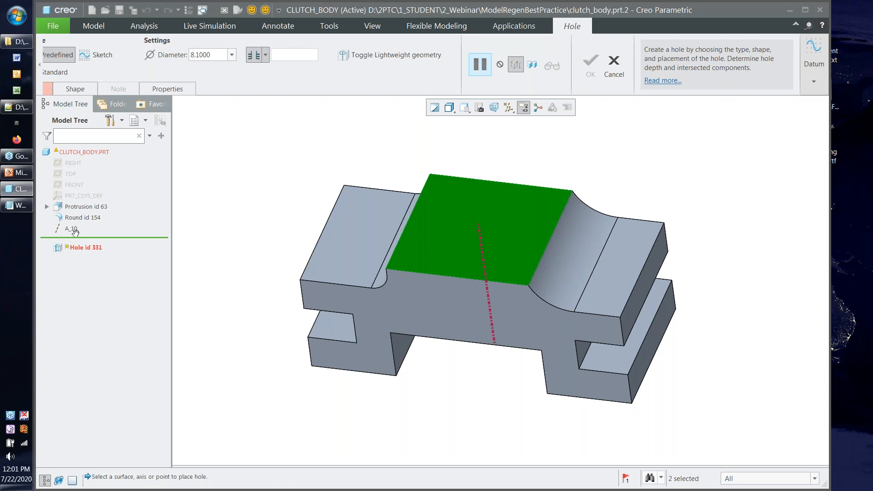
Step: Replace the hole's missing CRANK placement reference with the new datum axis and complete the hole
{"action": "left_click", "coordinate": [47, 89]}
{"action": "right_click", "coordinate": [86, 124]}
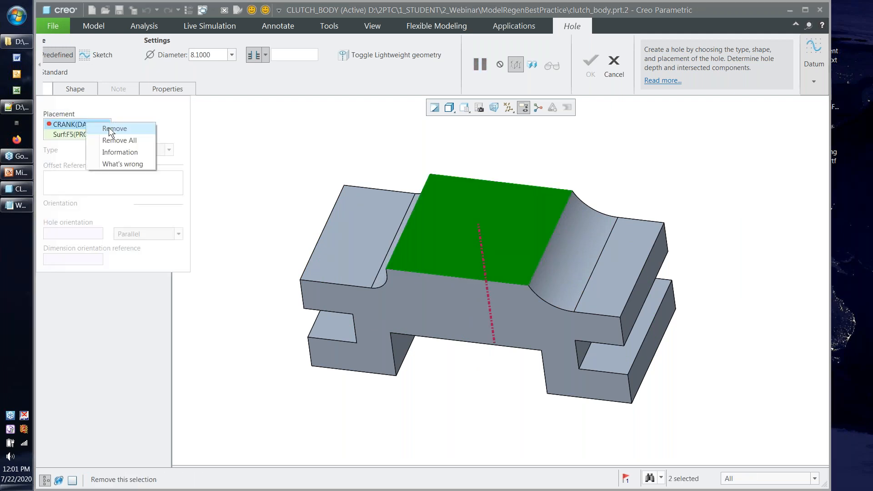
{"action": "left_click", "coordinate": [113, 129]}
{"action": "left_click", "coordinate": [45, 89]}
{"action": "left_click", "coordinate": [71, 228], "text": "ctrl"}
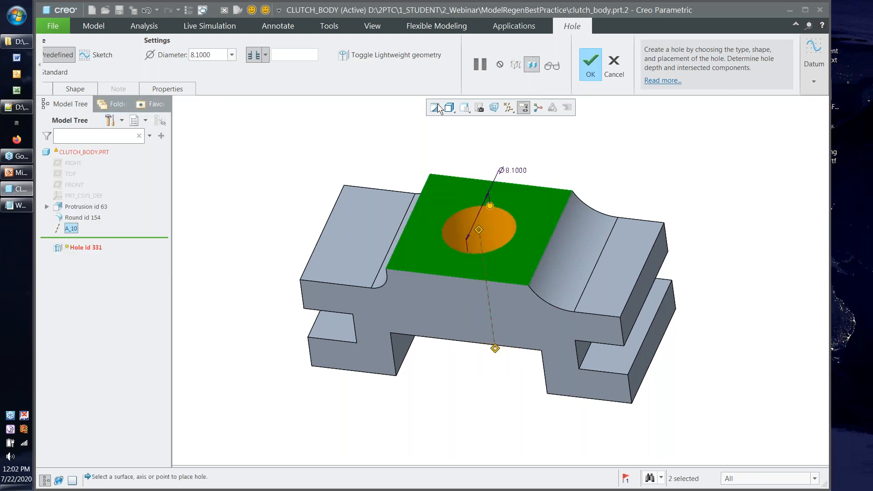
{"action": "left_click", "coordinate": [592, 65]}
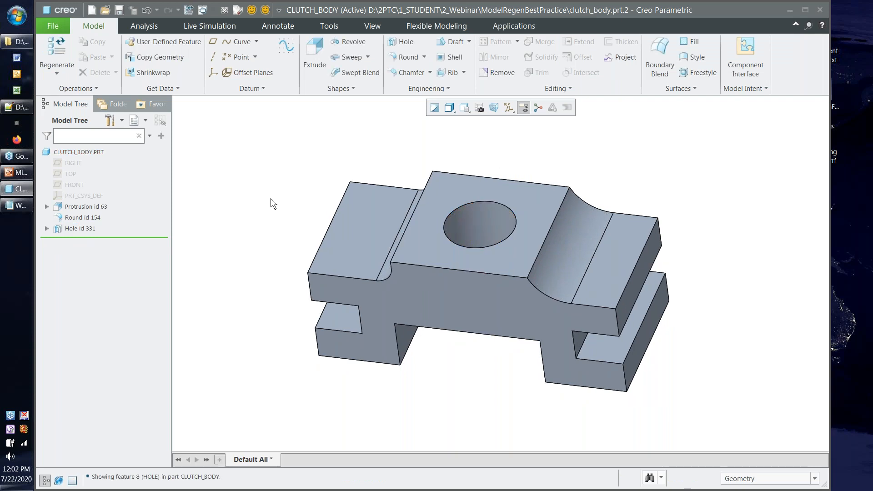
{"action": "key", "text": "ctrl+d"}
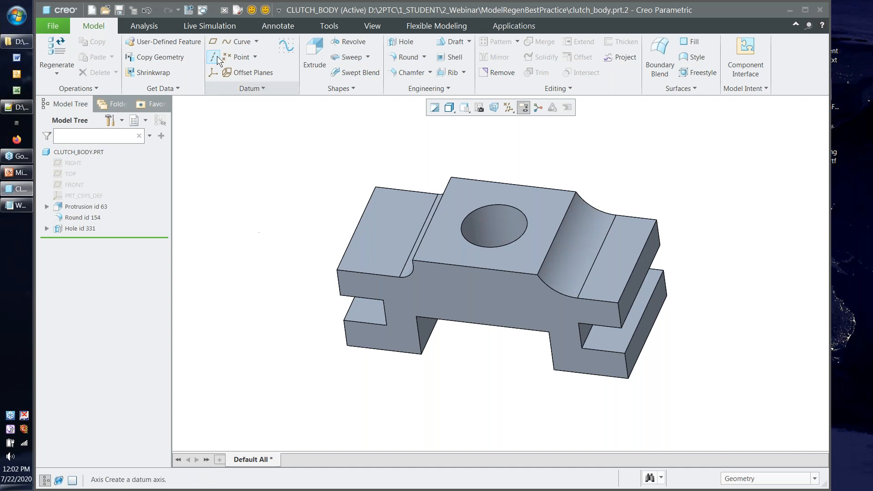
Step: Close the clutch body part and open c_part.prt from the ModelRegenBestPractice folder
{"action": "left_click", "coordinate": [223, 11]}
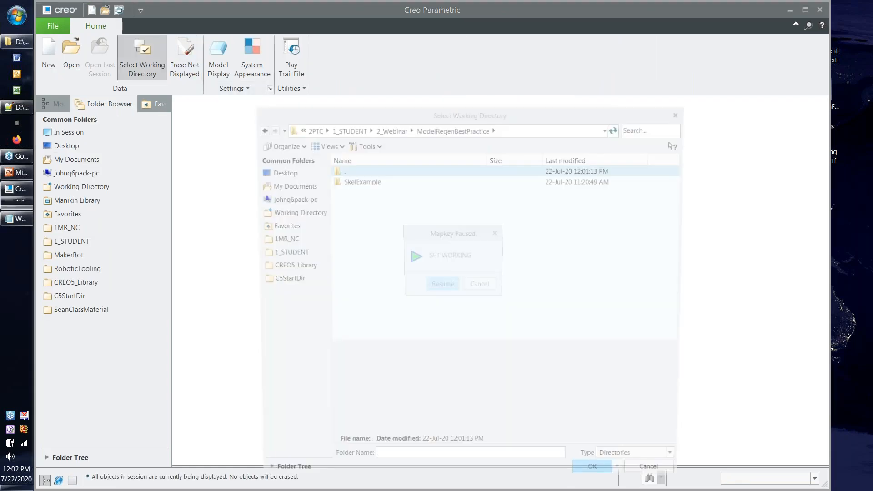
{"action": "left_click", "coordinate": [436, 286]}
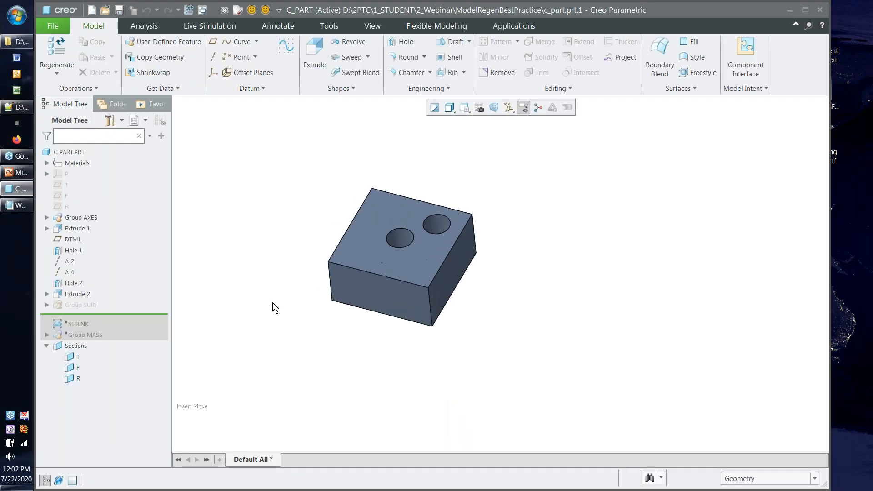
Step: Resume Group SURF and expand it in the model tree to examine its surface and member features
{"action": "left_click", "coordinate": [86, 304]}
{"action": "left_click", "coordinate": [107, 273]}
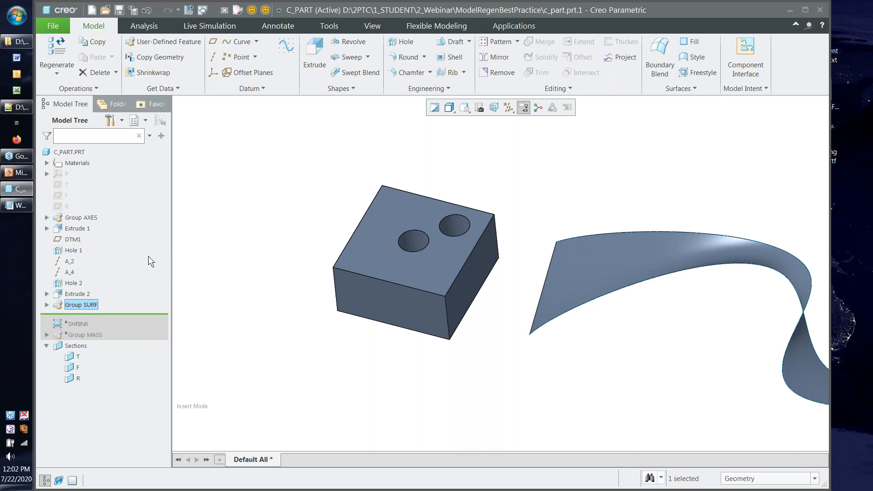
{"action": "left_click", "coordinate": [645, 297]}
{"action": "mouse_move", "coordinate": [645, 296]}
{"action": "middle_mouse_down"}
{"action": "mouse_move", "coordinate": [541, 285]}
{"action": "mouse_move", "coordinate": [580, 270]}
{"action": "mouse_move", "coordinate": [634, 273]}
{"action": "mouse_move", "coordinate": [430, 280]}
{"action": "mouse_move", "coordinate": [383, 297]}
{"action": "middle_mouse_up"}
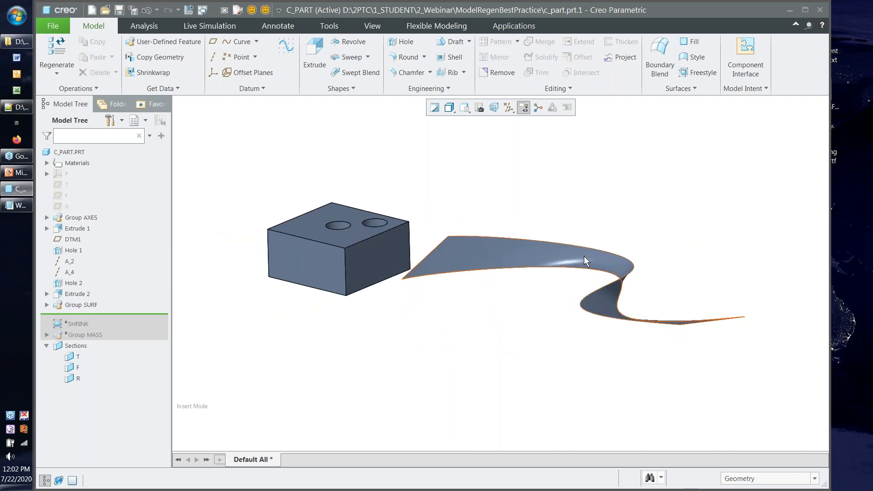
{"action": "mouse_move", "coordinate": [486, 281]}
{"action": "middle_mouse_down"}
{"action": "mouse_move", "coordinate": [511, 328]}
{"action": "mouse_move", "coordinate": [544, 271]}
{"action": "mouse_move", "coordinate": [385, 300]}
{"action": "mouse_move", "coordinate": [62, 307]}
{"action": "middle_mouse_up"}
{"action": "left_click", "coordinate": [45, 305]}
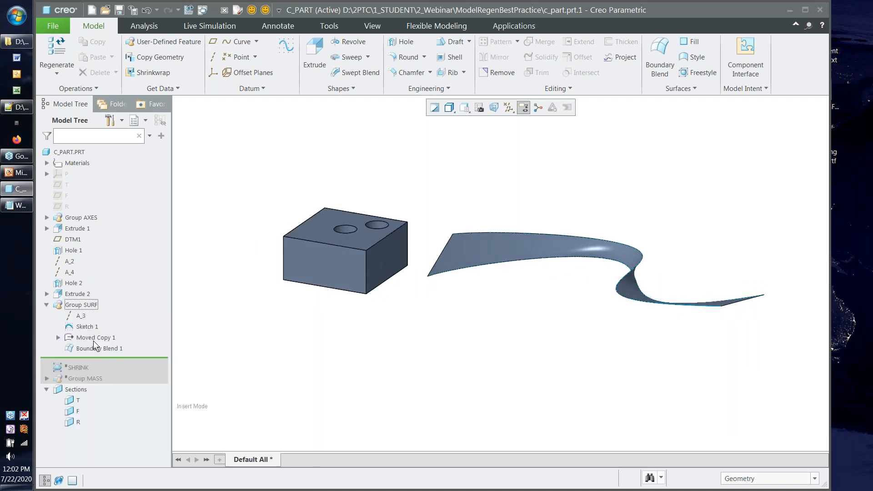
{"action": "mouse_move", "coordinate": [550, 230]}
{"action": "middle_mouse_down"}
{"action": "mouse_move", "coordinate": [493, 293]}
{"action": "mouse_move", "coordinate": [561, 235]}
{"action": "mouse_move", "coordinate": [591, 249]}
{"action": "mouse_move", "coordinate": [626, 247]}
{"action": "middle_mouse_up"}
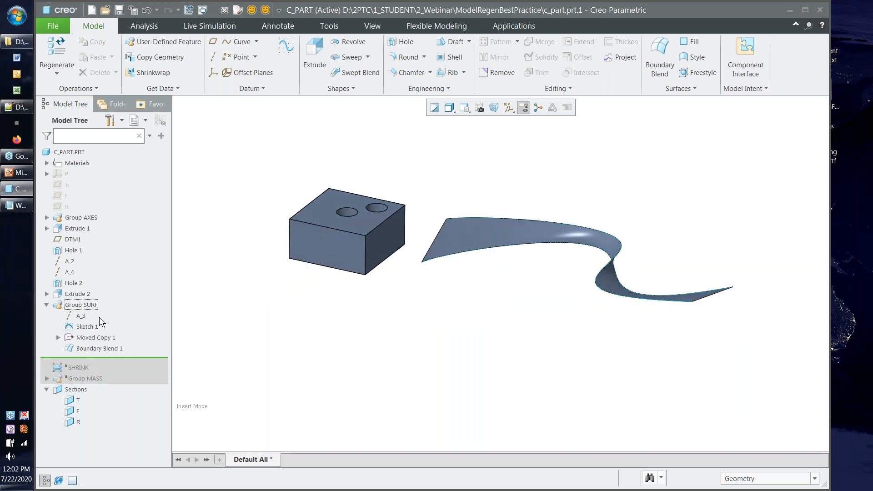
Step: Redefine Moved Copy 1 in Group SURF, setting the Move 2 translation distance to 0.001
{"action": "left_click", "coordinate": [97, 339]}
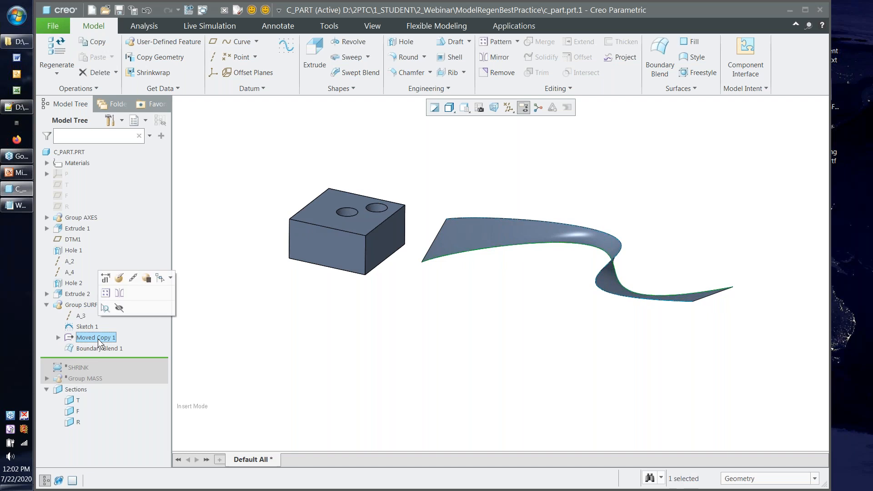
{"action": "left_click", "coordinate": [120, 278]}
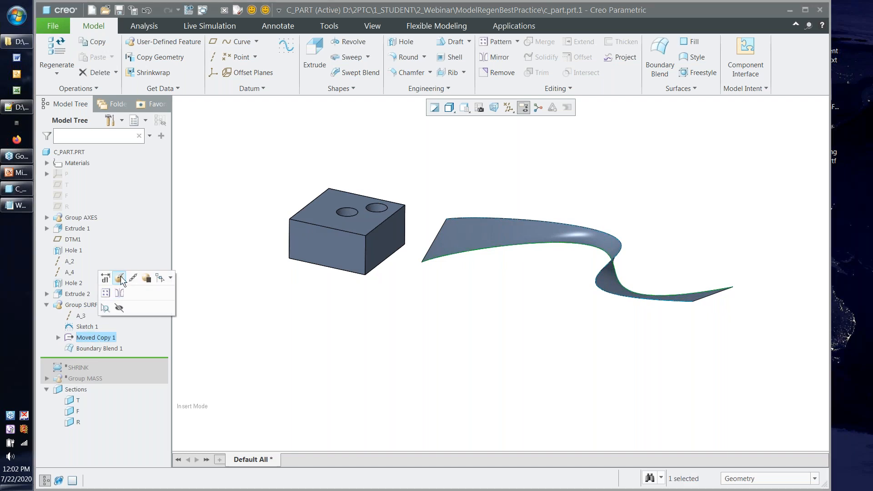
{"action": "left_click", "coordinate": [136, 89]}
{"action": "left_click", "coordinate": [138, 129]}
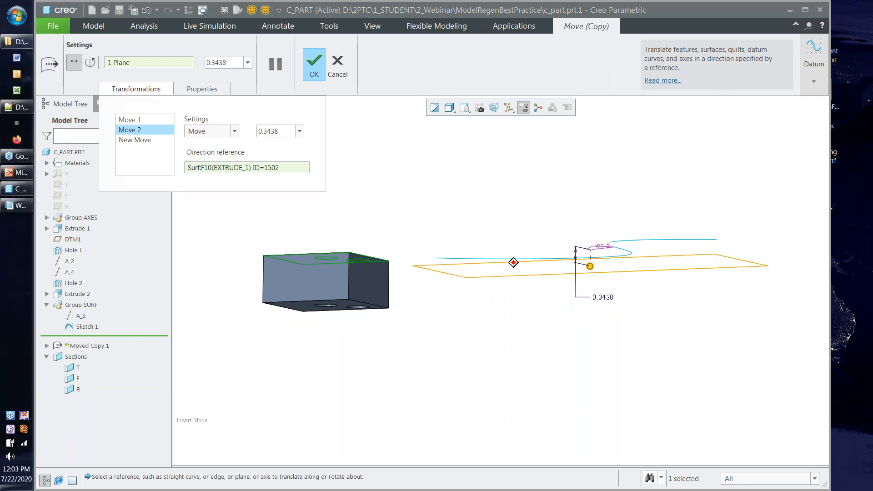
{"action": "left_click", "coordinate": [274, 131]}
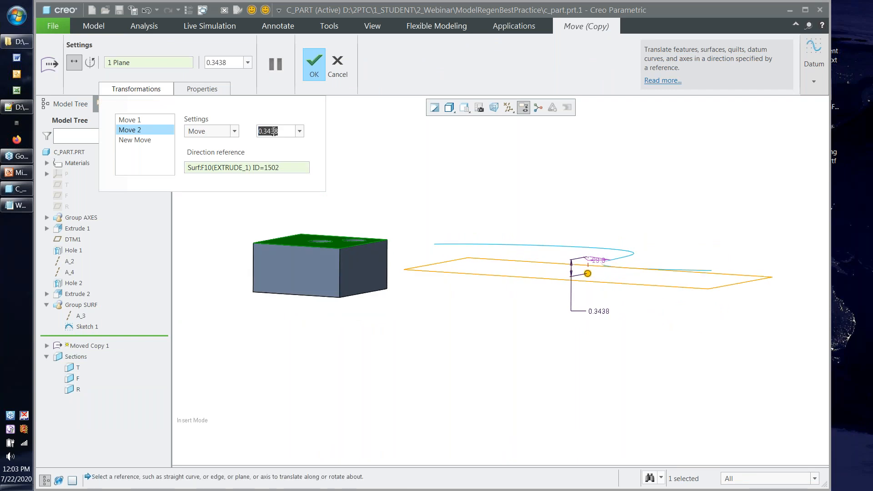
{"action": "type", "text": ".001"}
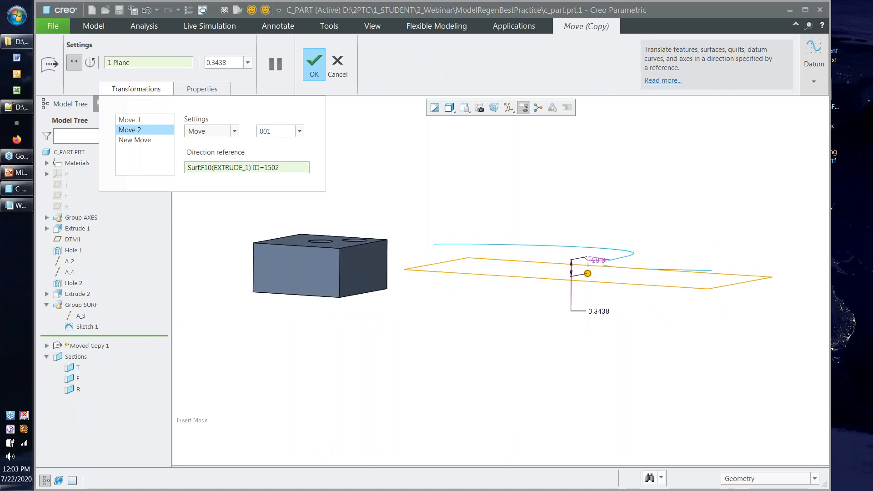
{"action": "key", "text": "Return"}
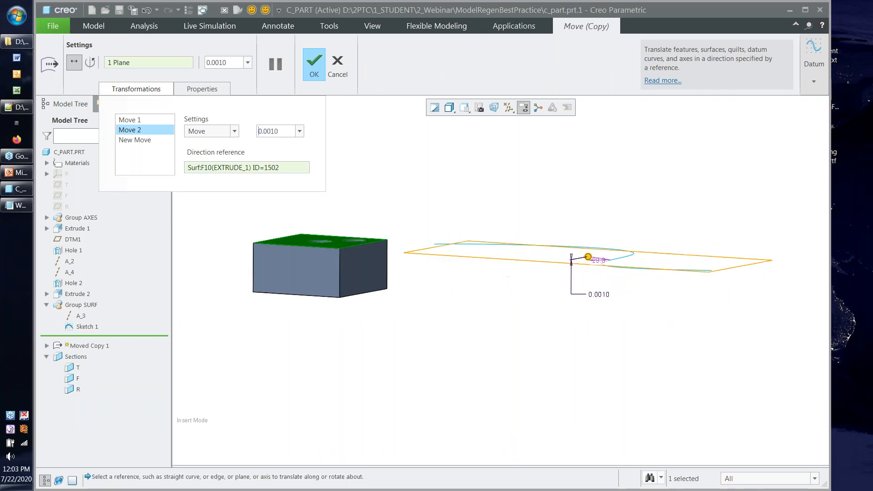
{"action": "left_click", "coordinate": [312, 72]}
Step: Redefine Moved Copy 1 with its Move 2 translation distance set to 0
{"action": "right_click", "coordinate": [94, 336]}
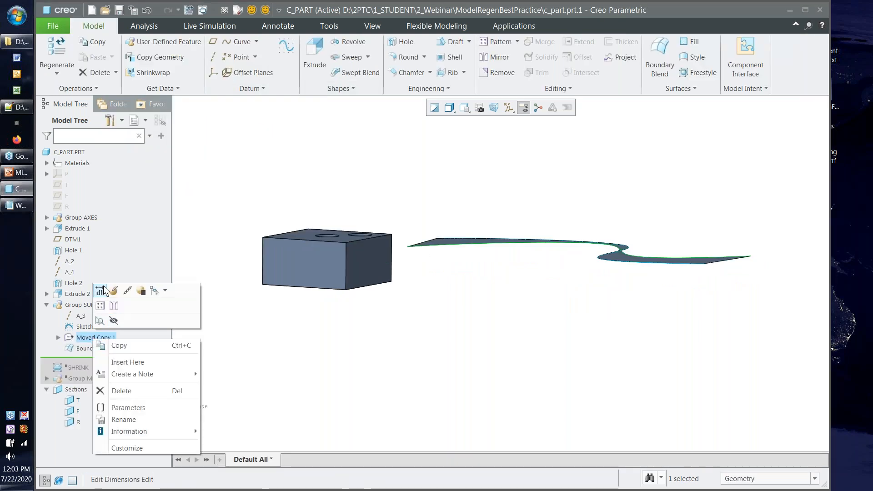
{"action": "left_click", "coordinate": [114, 291]}
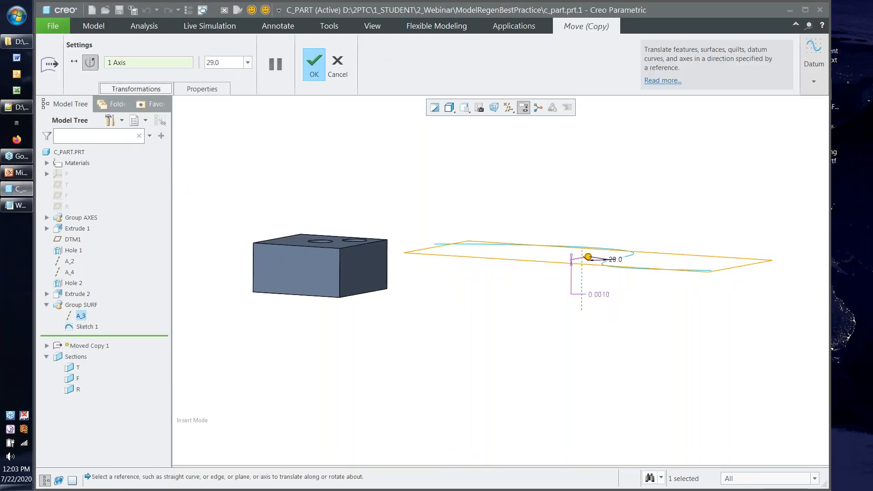
{"action": "left_click", "coordinate": [132, 89]}
{"action": "left_click", "coordinate": [130, 130]}
{"action": "double_click", "coordinate": [267, 131]}
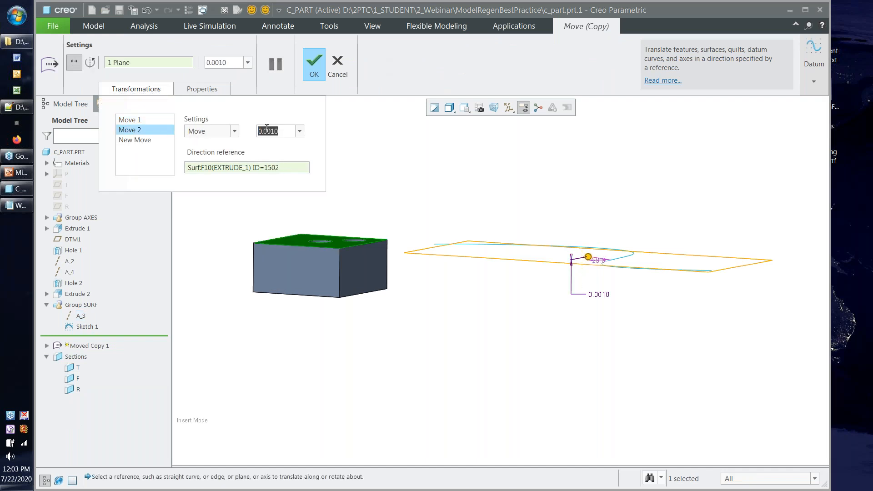
{"action": "type", "text": "0"}
{"action": "key", "text": "Return"}
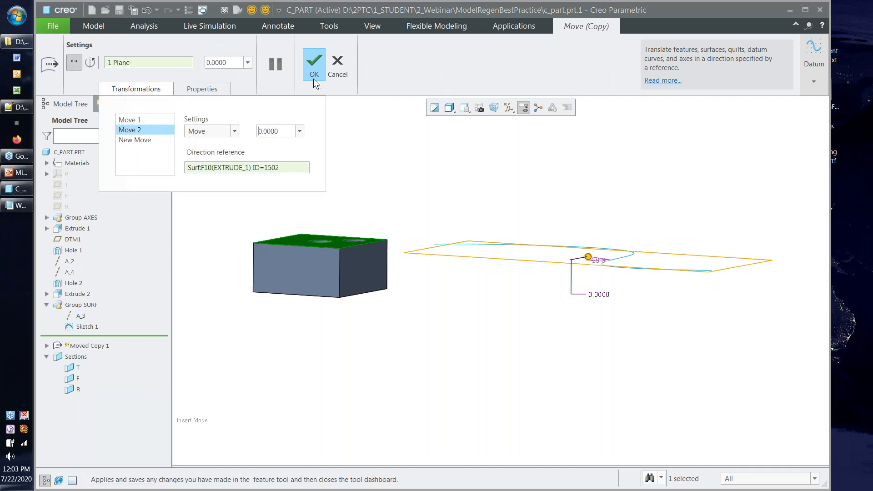
{"action": "left_click", "coordinate": [313, 78]}
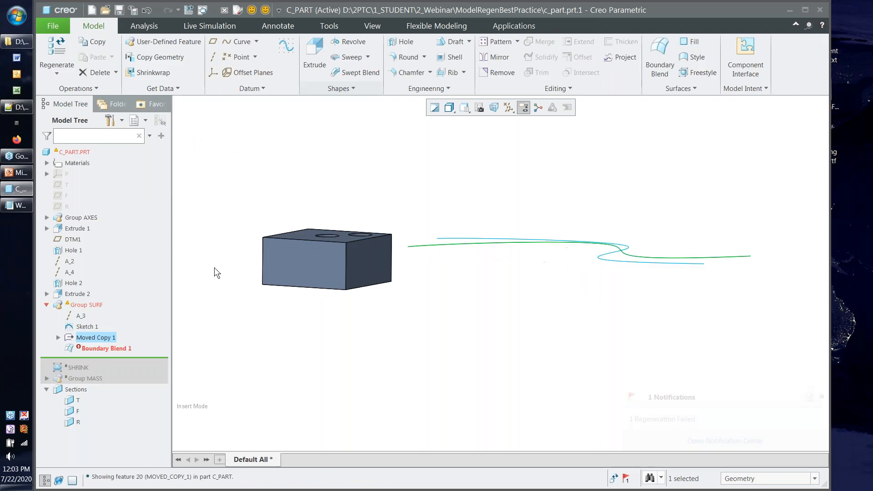
Step: Examine the regeneration failure details for Boundary Blend 1 in the Notification Center and close it
{"action": "left_click", "coordinate": [687, 420]}
{"action": "mouse_move", "coordinate": [313, 179]}
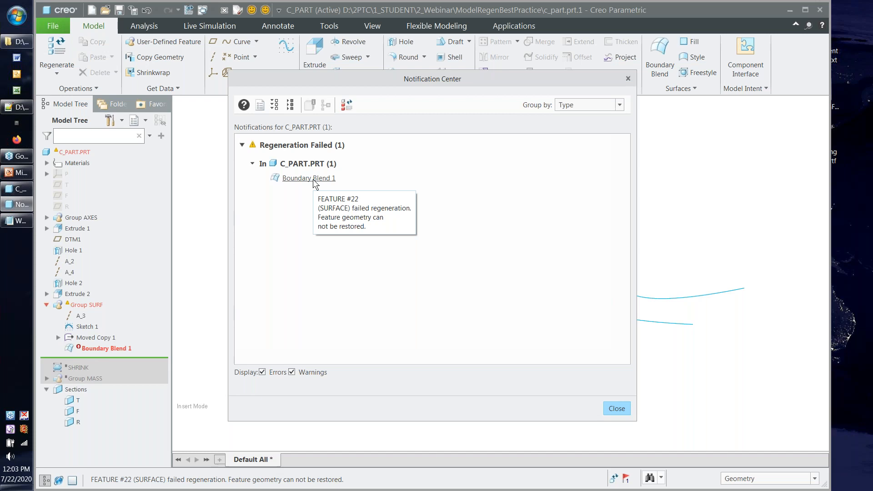
{"action": "left_click", "coordinate": [617, 409]}
Step: Move the insertion point to before Group SURF and turn on the display of datum features
{"action": "left_click", "coordinate": [46, 304]}
{"action": "left_click", "coordinate": [83, 308]}
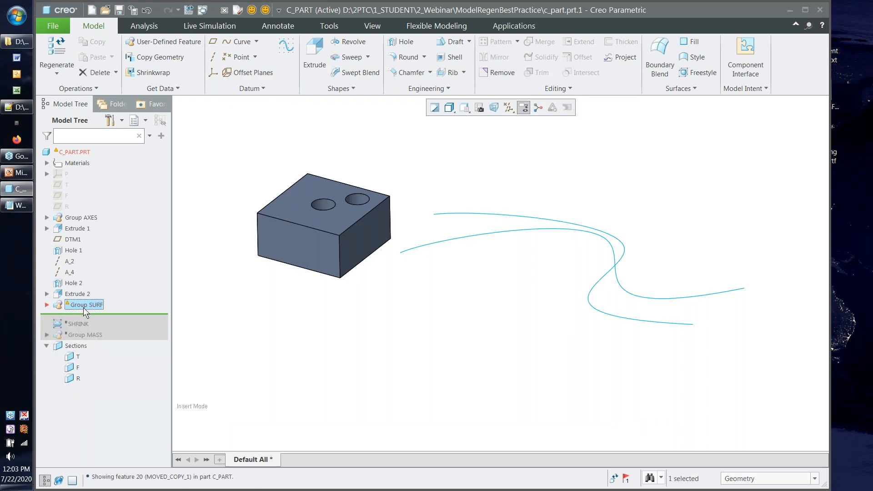
{"action": "left_click", "coordinate": [424, 265]}
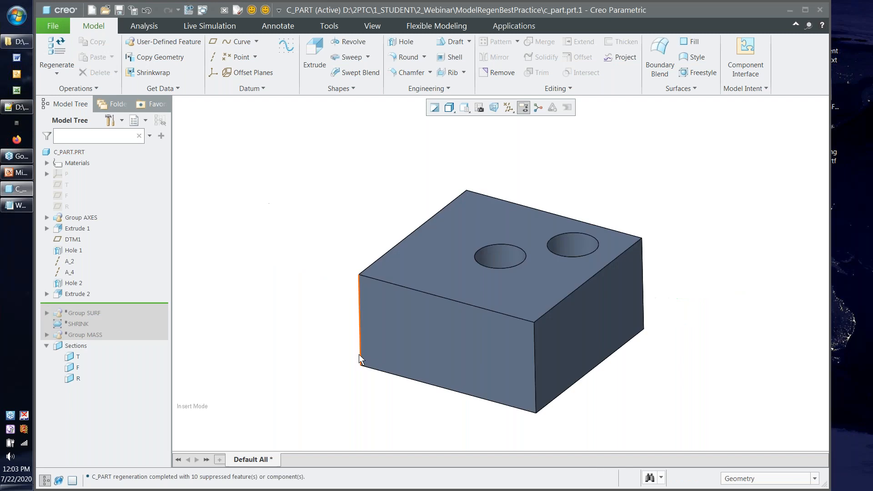
{"action": "key", "text": "d"}
{"action": "scroll", "coordinate": [275, 311], "scroll_direction": "up", "scroll_amount": 2}
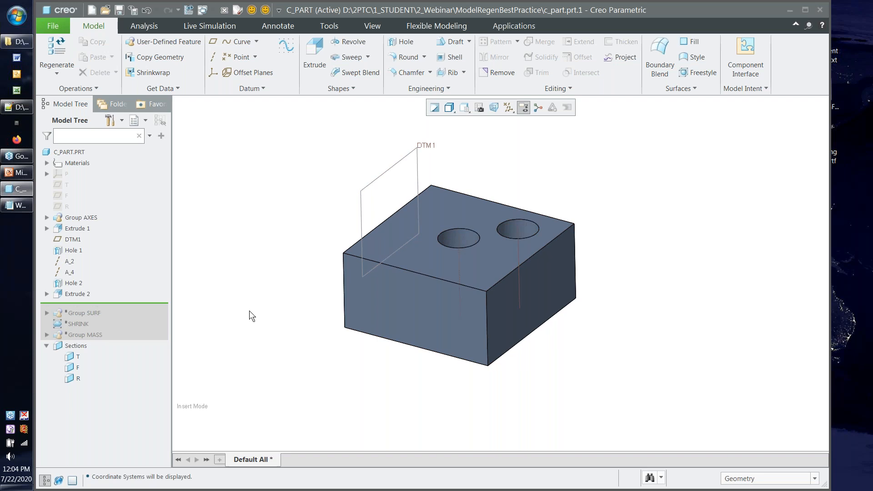
Step: Try reordering datum axis A_4 ahead of A_2 in the model tree
{"action": "left_click", "coordinate": [67, 272]}
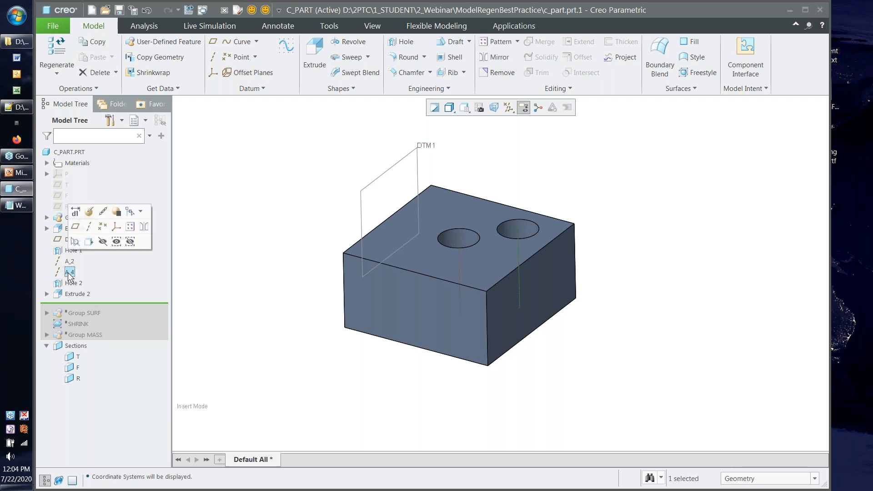
{"action": "key", "text": "ctrl+g"}
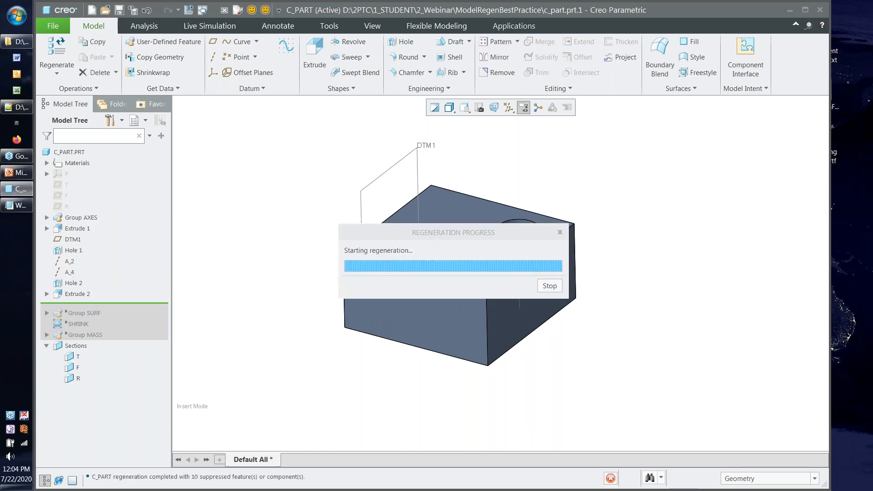
{"action": "left_click_drag", "start_coordinate": [69, 272], "coordinate": [72, 256]}
{"action": "left_click", "coordinate": [71, 241]}
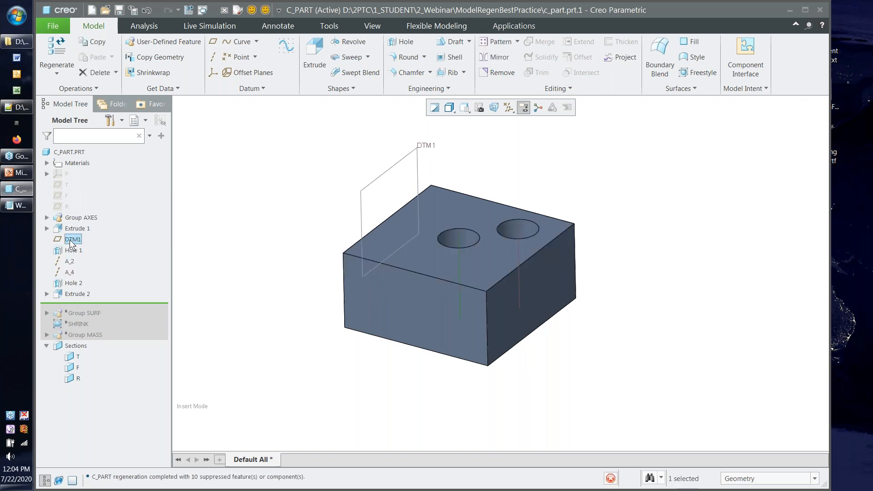
{"action": "left_click", "coordinate": [244, 283]}
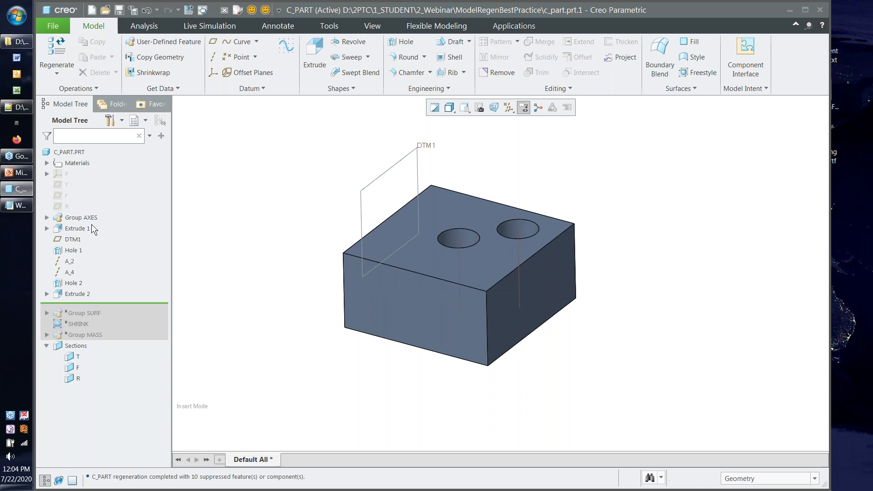
Step: Examine the parents and children of datum plane DTM1 in the Reference Viewer and close it
{"action": "left_click", "coordinate": [71, 239]}
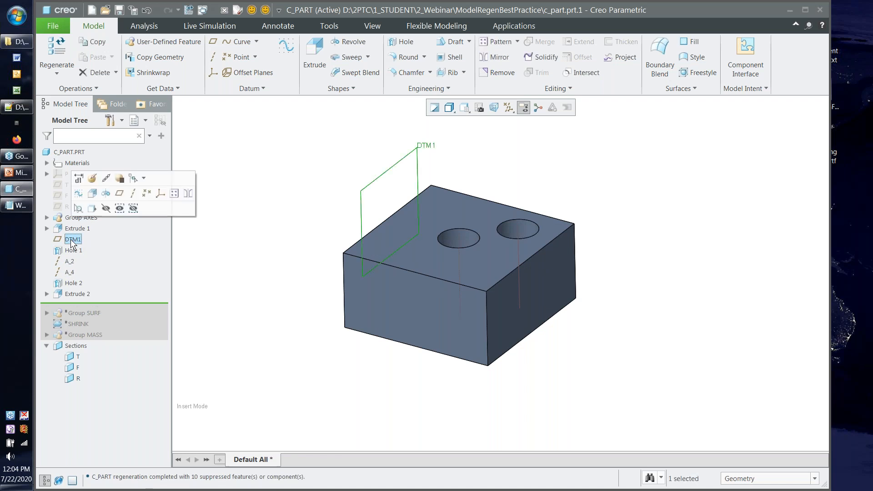
{"action": "right_click", "coordinate": [71, 241]}
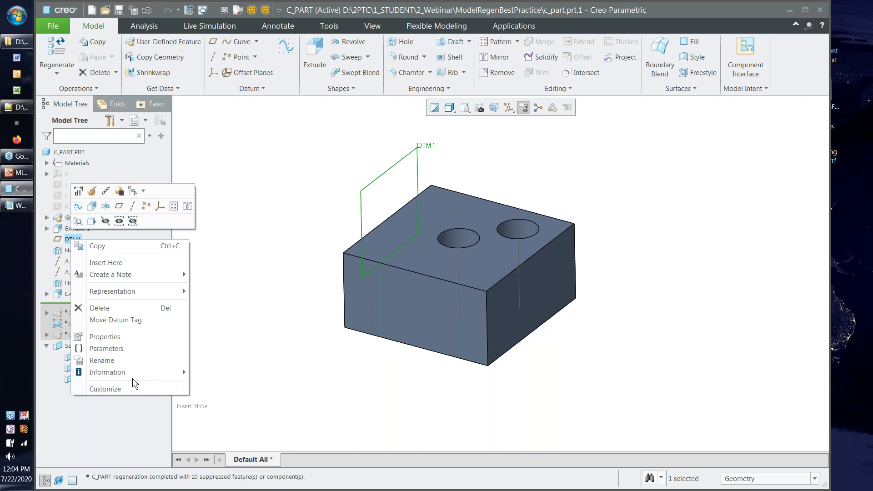
{"action": "mouse_move", "coordinate": [134, 374]}
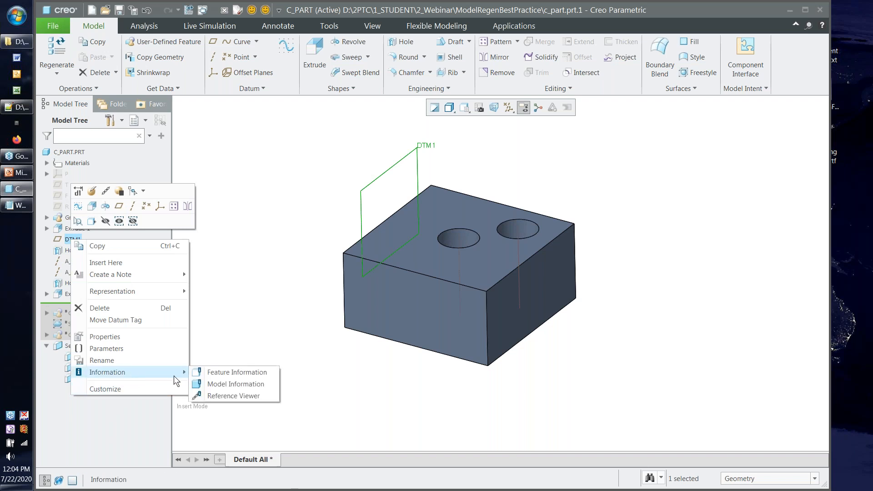
{"action": "left_click", "coordinate": [239, 393]}
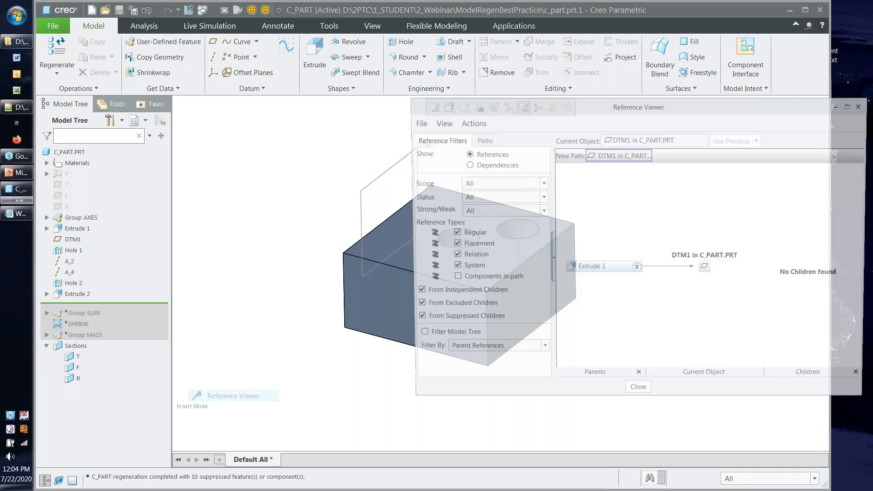
{"action": "left_click_drag", "start_coordinate": [632, 107], "coordinate": [364, 92]}
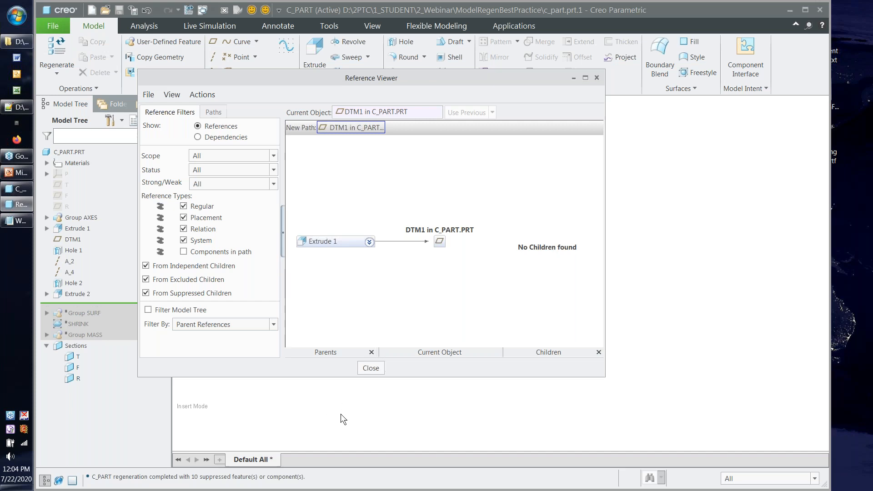
{"action": "left_click", "coordinate": [370, 368]}
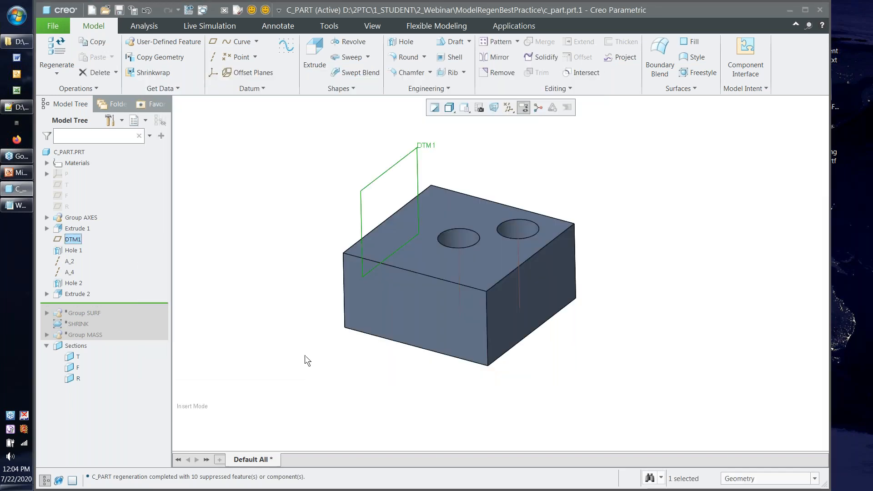
Step: Enlarge the message log area and reorder datum axis A_2 after A_4 in the model tree
{"action": "left_click", "coordinate": [260, 330]}
{"action": "key", "text": "ctrl+d"}
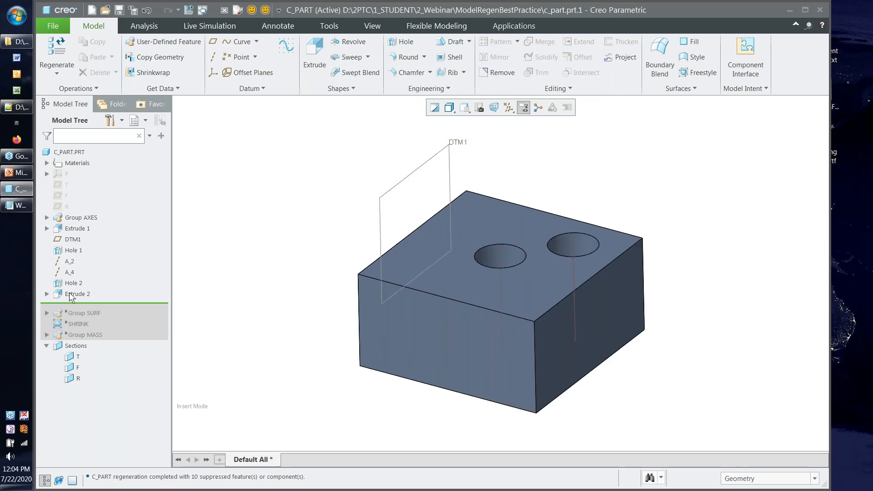
{"action": "left_click", "coordinate": [70, 293]}
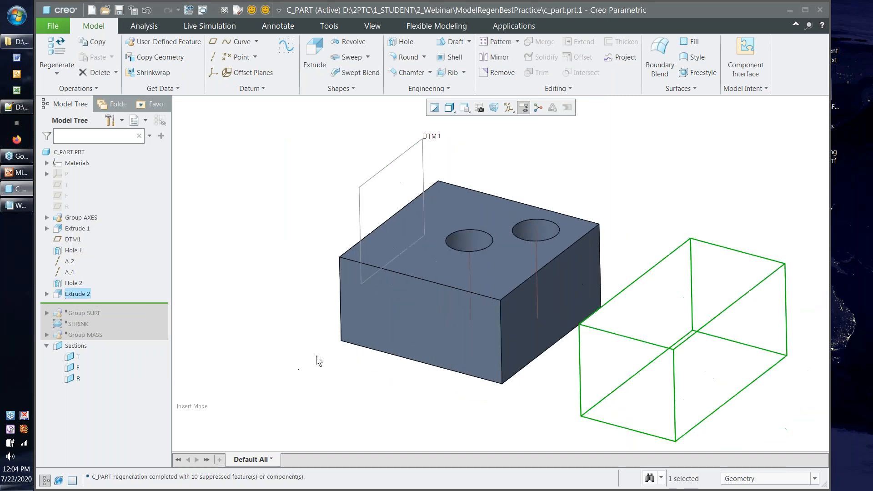
{"action": "left_click", "coordinate": [284, 349]}
{"action": "left_click_drag", "start_coordinate": [246, 467], "coordinate": [247, 422]}
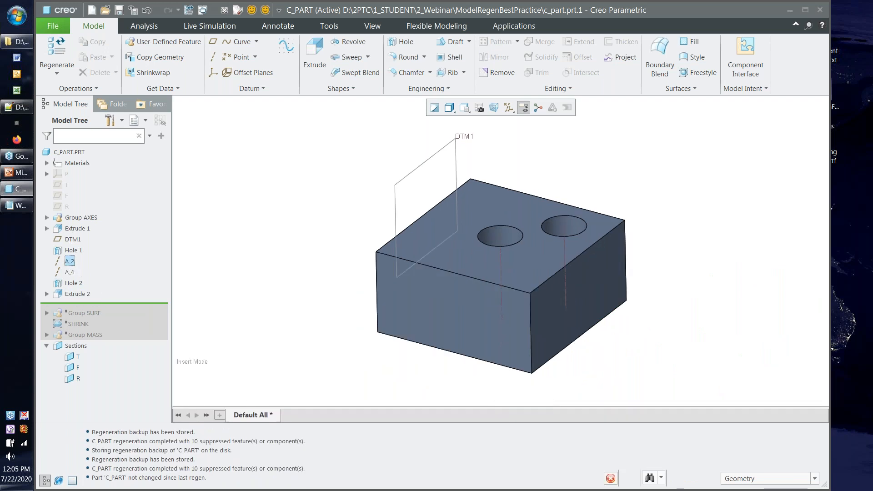
{"action": "left_click_drag", "start_coordinate": [69, 261], "coordinate": [70, 276]}
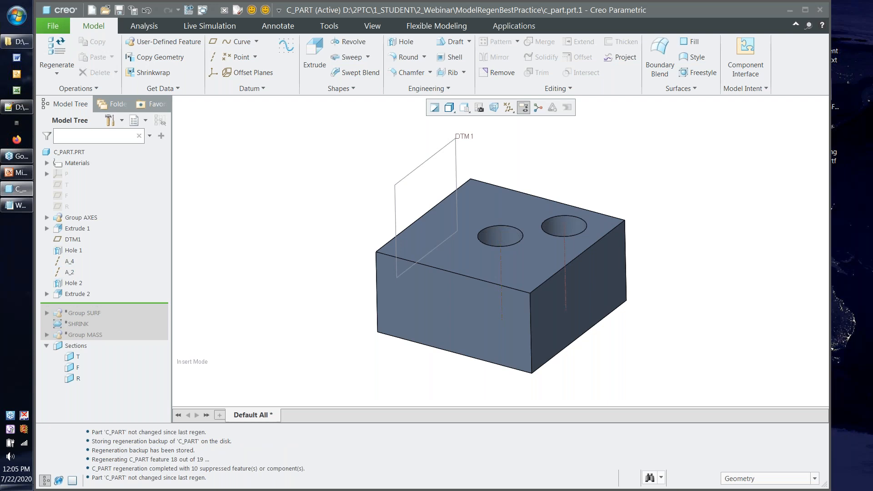
Step: Redefine Extrude 2 by setting the width of its rectangular section to 2, and accept the feature
{"action": "left_click", "coordinate": [87, 296]}
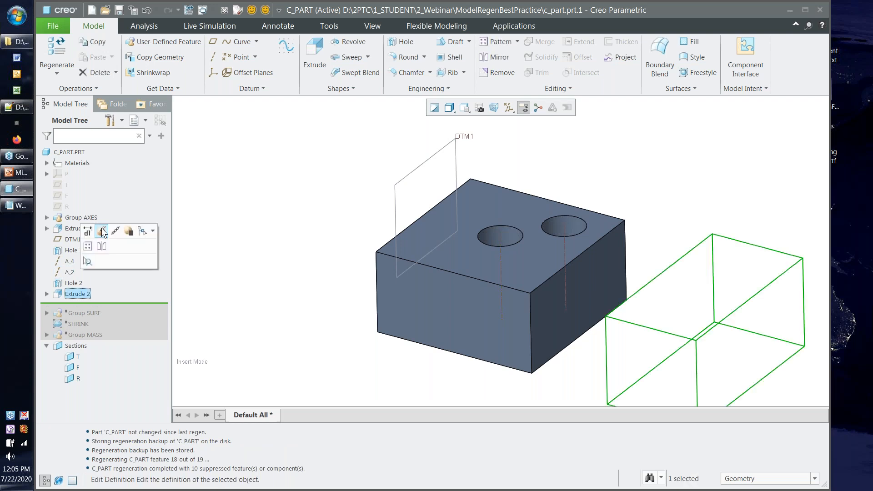
{"action": "left_click", "coordinate": [102, 228]}
{"action": "double_click", "coordinate": [604, 246]}
{"action": "type", "text": "2"}
{"action": "key", "text": "Return"}
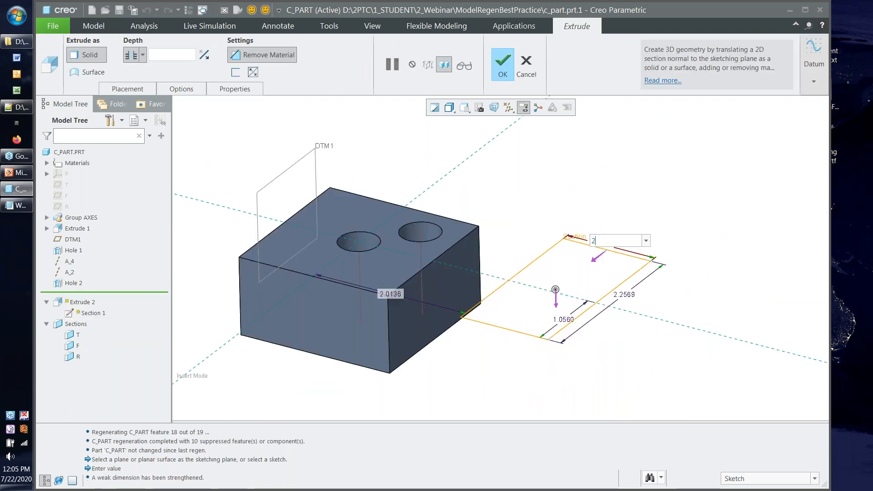
{"action": "left_click", "coordinate": [503, 68]}
Step: Highlight the Extrude 2 warning in the message log, shrink the log area and clear the feature selection
{"action": "left_click_drag", "start_coordinate": [279, 450], "coordinate": [296, 447]}
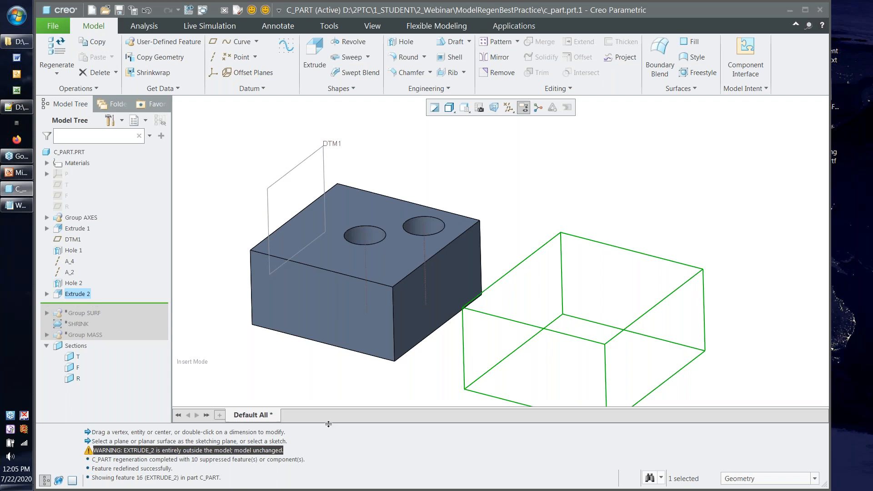
{"action": "left_click_drag", "start_coordinate": [329, 424], "coordinate": [329, 460]}
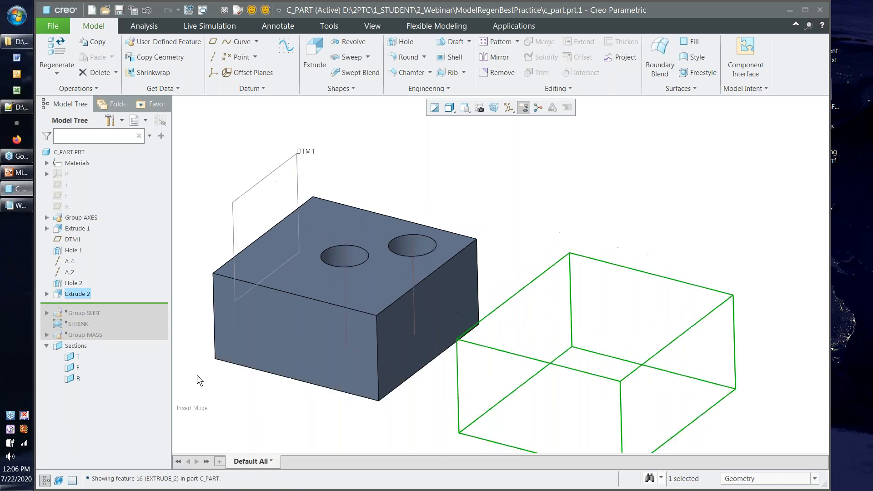
{"action": "left_click", "coordinate": [199, 377]}
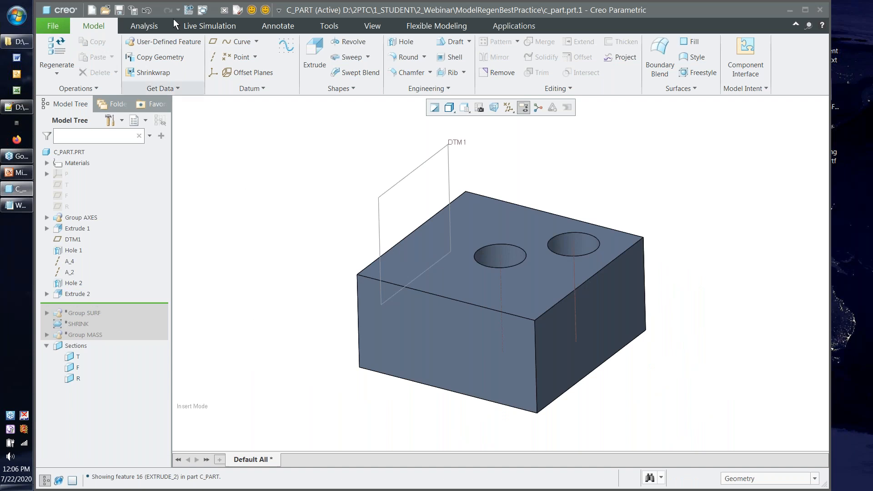
Step: Clear c_part.prt from the session and open fail_assembly.asm from the ModelRegenBestPractice folder
{"action": "left_click", "coordinate": [203, 9]}
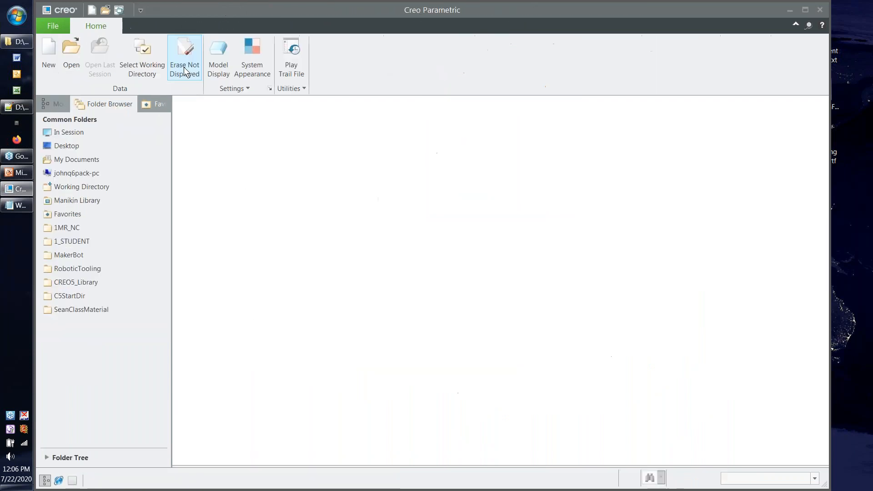
{"action": "left_click", "coordinate": [184, 59]}
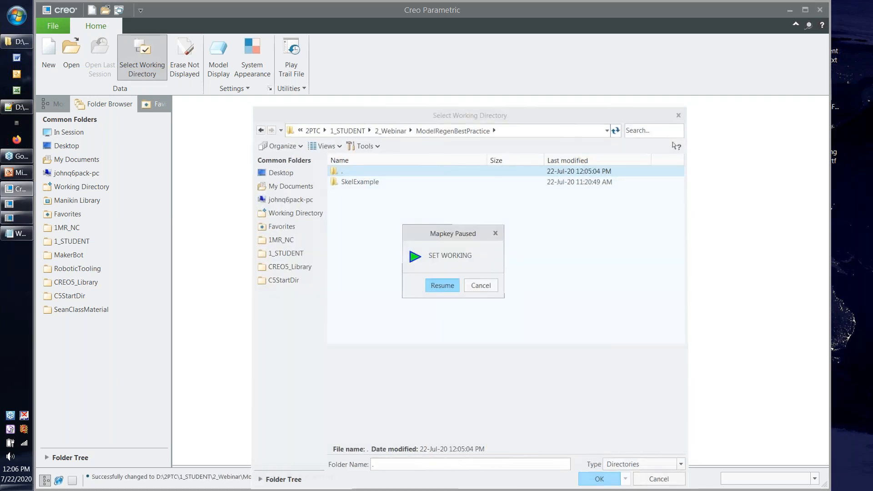
{"action": "left_click", "coordinate": [442, 285]}
{"action": "left_click", "coordinate": [356, 311]}
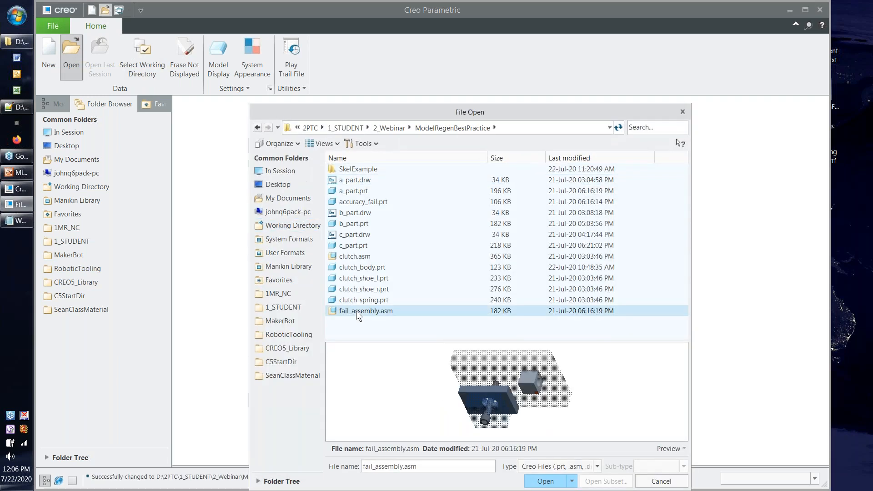
{"action": "double_click", "coordinate": [356, 310]}
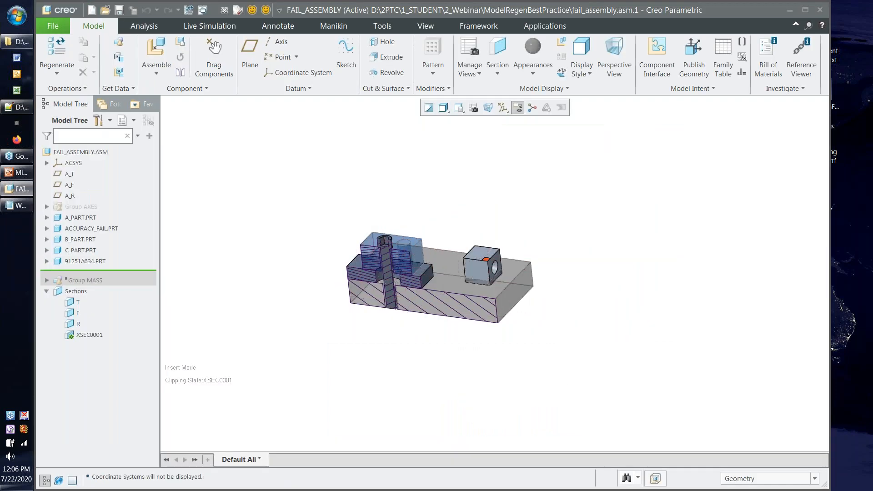
Step: Enlarge the message log area to highlight the circular reference message, and reduce the log area again
{"action": "left_click_drag", "start_coordinate": [333, 468], "coordinate": [323, 386]}
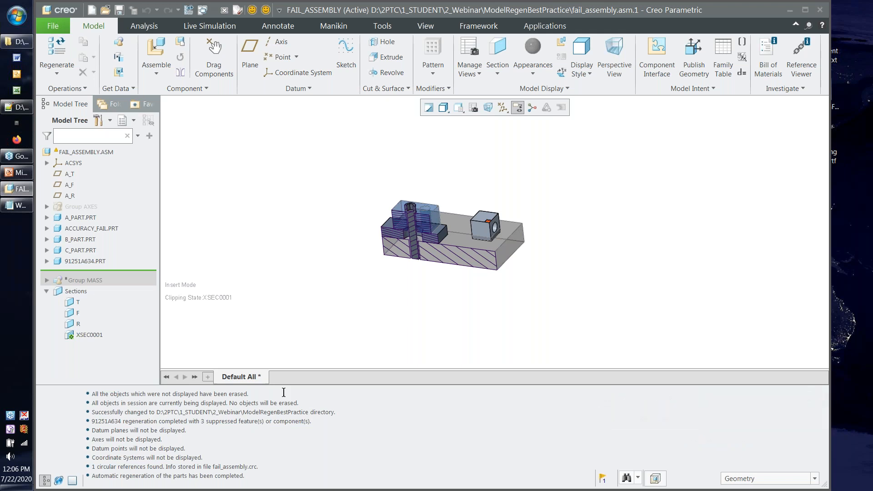
{"action": "scroll", "coordinate": [449, 241], "scroll_direction": "down", "scroll_amount": 2}
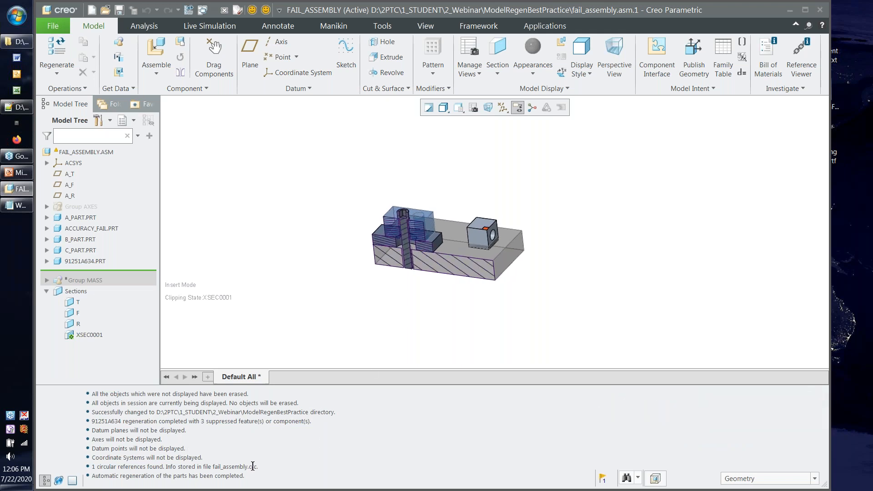
{"action": "left_click_drag", "start_coordinate": [271, 466], "coordinate": [131, 465]}
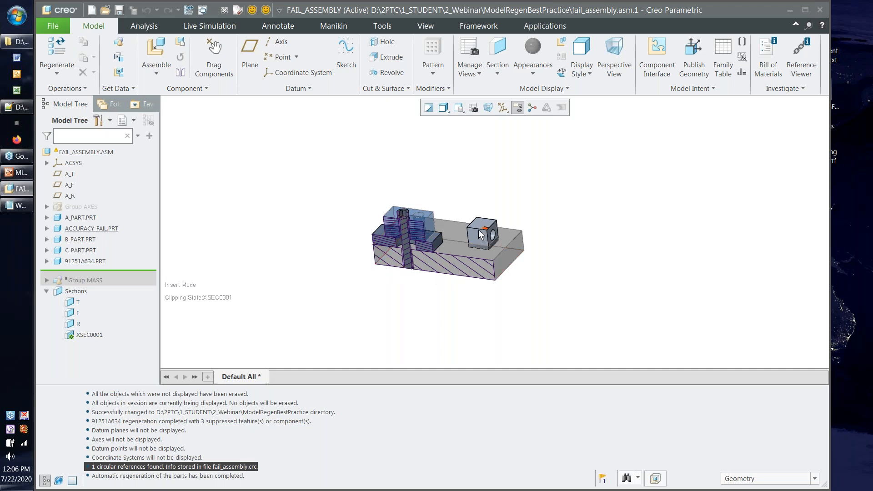
{"action": "scroll", "coordinate": [478, 230], "scroll_direction": "down", "scroll_amount": 2}
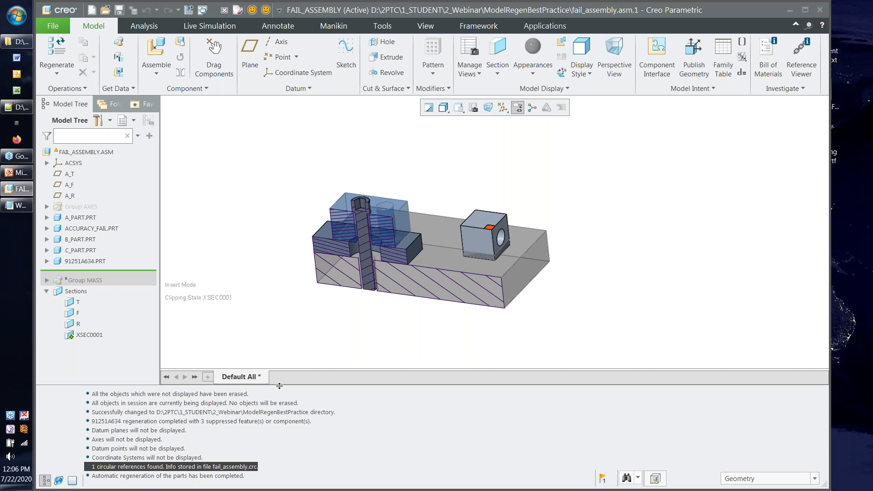
{"action": "left_click_drag", "start_coordinate": [279, 386], "coordinate": [279, 438]}
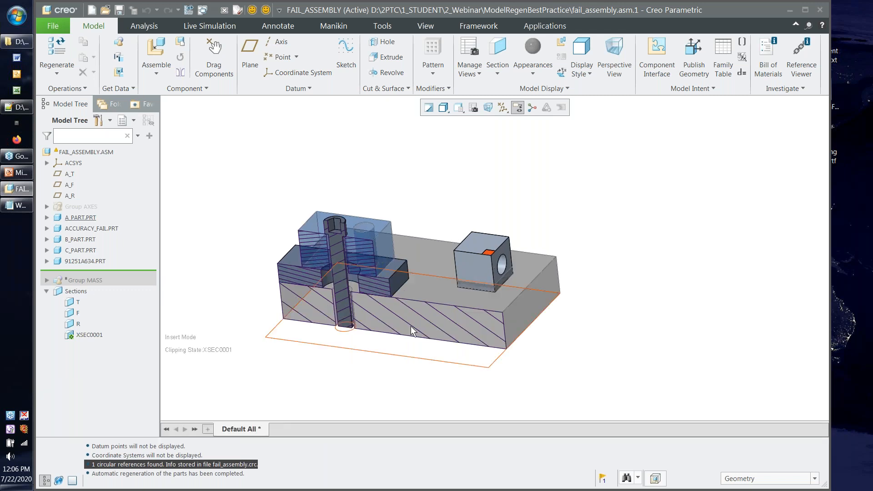
Step: Examine the shallow orange corner cut made by Extrude 2 on the ACCURACY_FAIL.PRT block up close
{"action": "scroll", "coordinate": [550, 225], "scroll_direction": "down", "scroll_amount": 5}
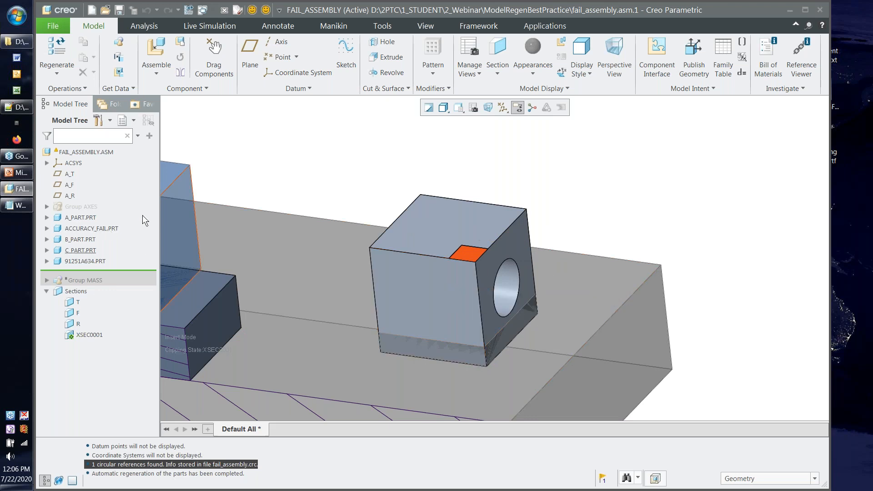
{"action": "scroll", "coordinate": [450, 232], "scroll_direction": "down", "scroll_amount": 7}
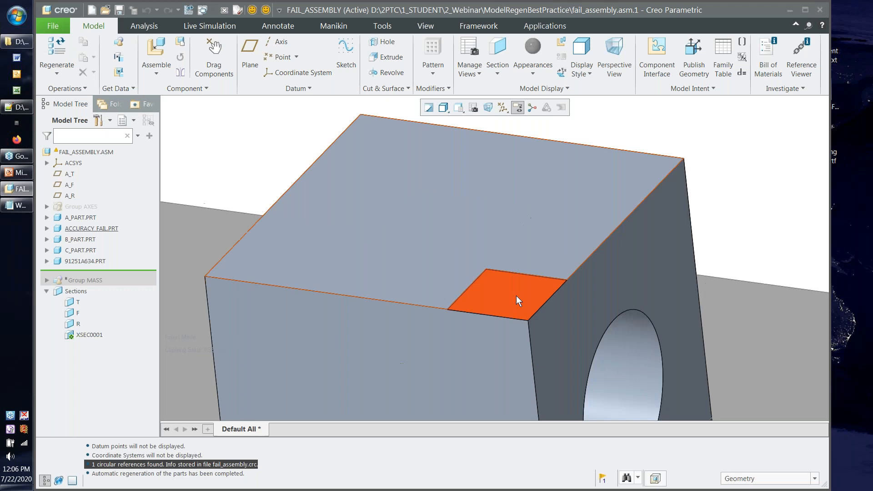
{"action": "scroll", "coordinate": [478, 242], "scroll_direction": "down", "scroll_amount": 6}
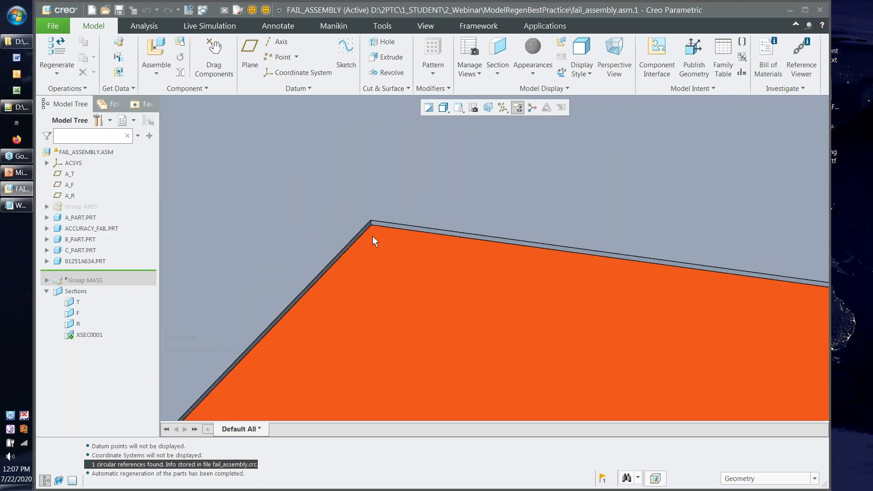
{"action": "scroll", "coordinate": [361, 223], "scroll_direction": "down", "scroll_amount": 3}
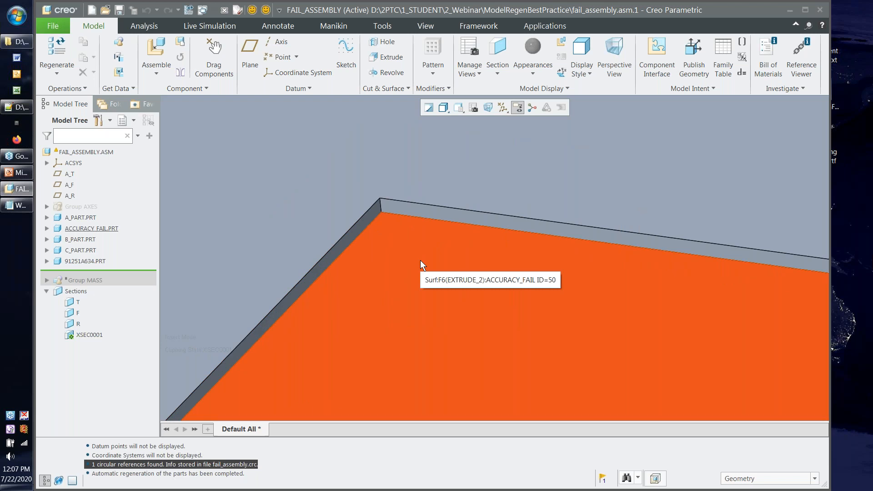
{"action": "left_click", "coordinate": [420, 260]}
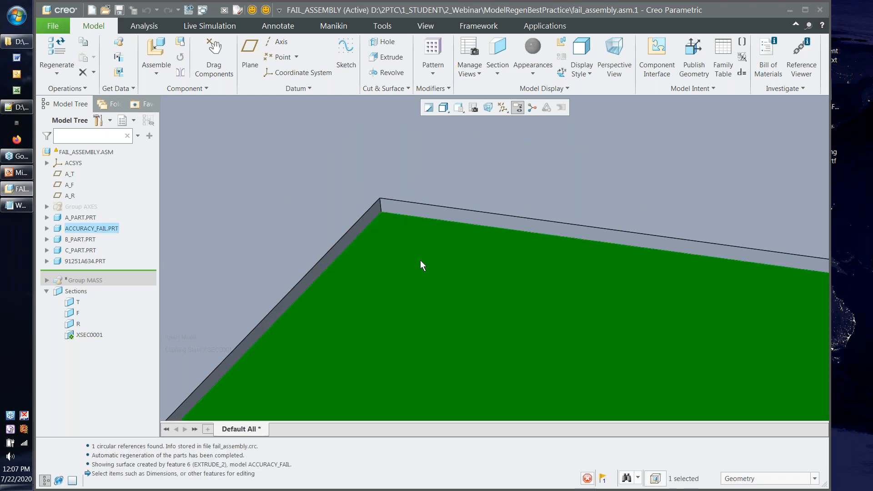
{"action": "scroll", "coordinate": [420, 260], "scroll_direction": "up", "scroll_amount": 3}
{"action": "scroll", "coordinate": [420, 260], "scroll_direction": "up", "scroll_amount": 3}
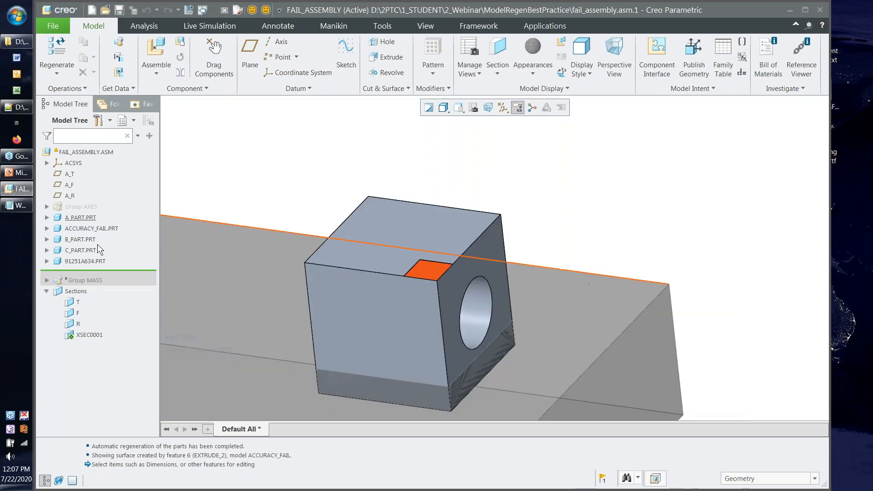
Step: Activate ACCURACY_FAIL.PRT in the assembly and display the dimensions of its Extrude 2 cut and Extrude 1 block
{"action": "left_click", "coordinate": [96, 231]}
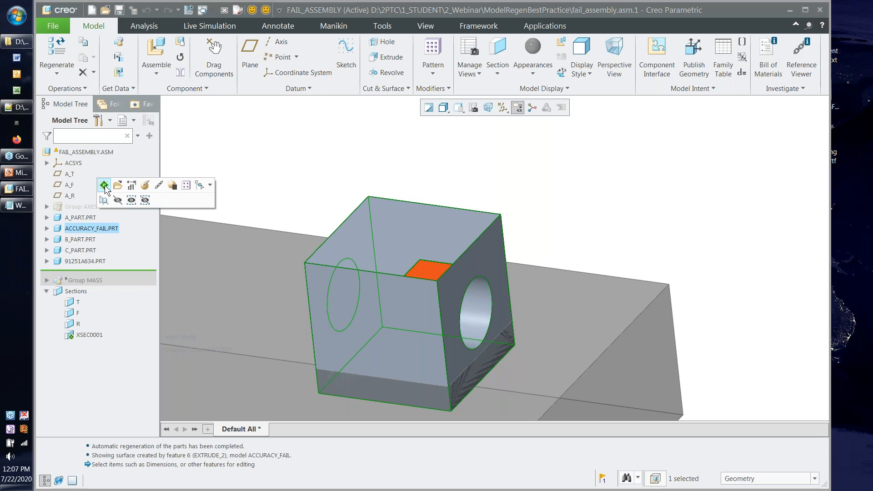
{"action": "left_click", "coordinate": [105, 185]}
{"action": "left_click", "coordinate": [433, 270]}
{"action": "scroll", "coordinate": [433, 272], "scroll_direction": "up", "scroll_amount": 3}
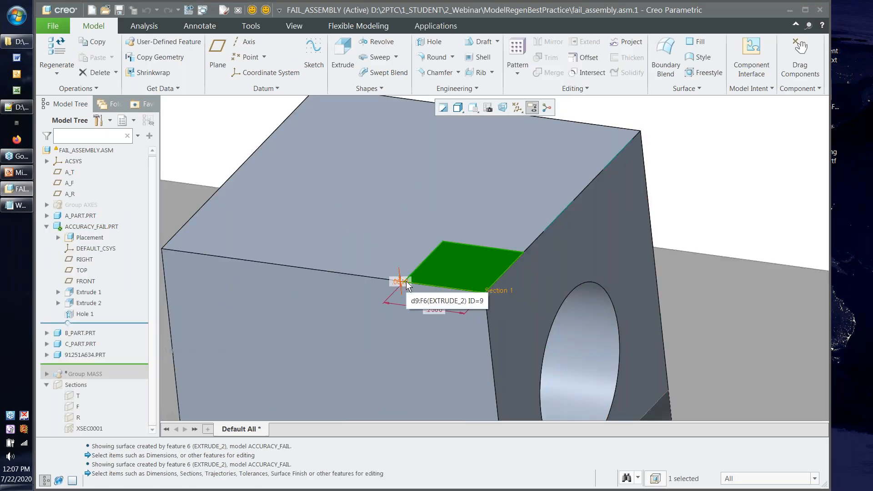
{"action": "scroll", "coordinate": [406, 184], "scroll_direction": "down", "scroll_amount": 4}
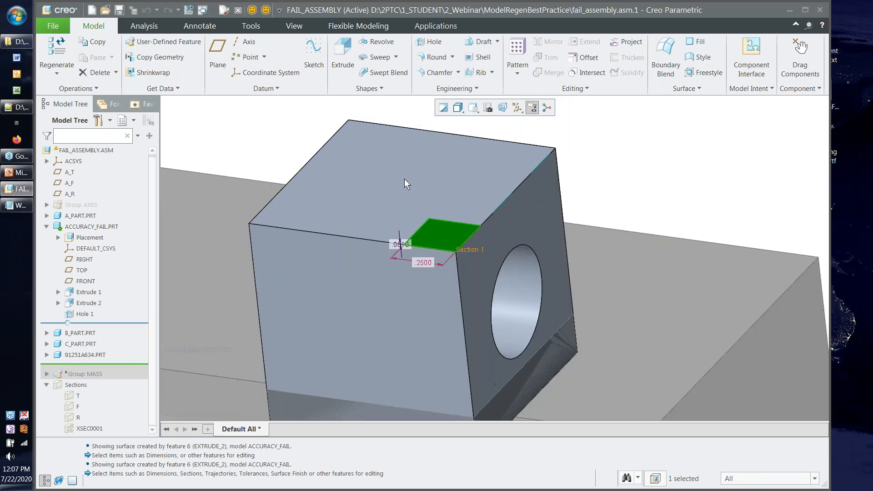
{"action": "left_click", "coordinate": [400, 284]}
{"action": "scroll", "coordinate": [400, 284], "scroll_direction": "down", "scroll_amount": 2}
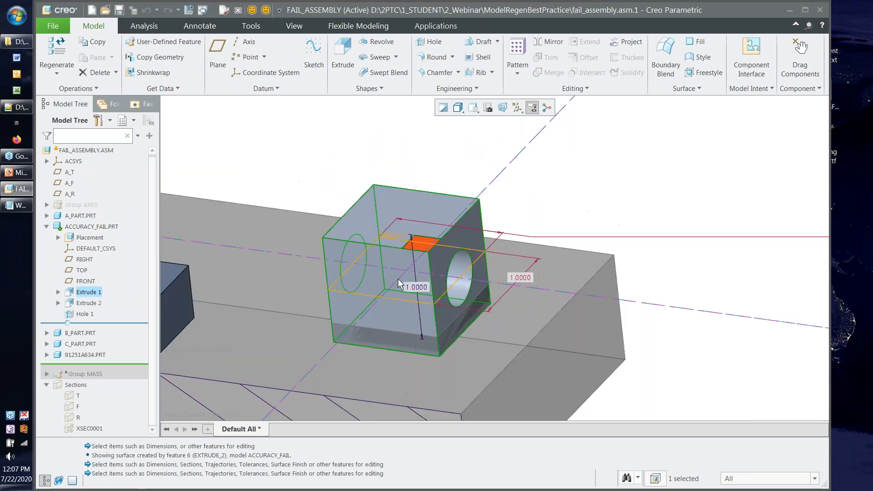
{"action": "scroll", "coordinate": [400, 284], "scroll_direction": "down", "scroll_amount": 1}
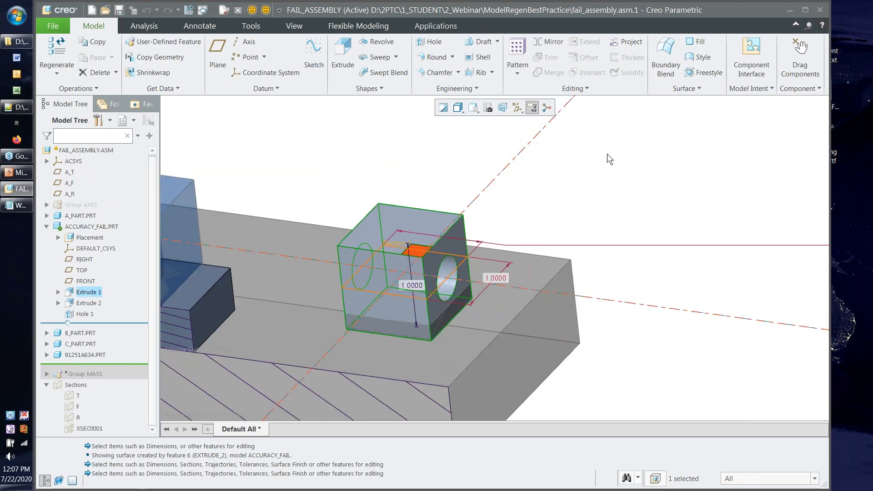
{"action": "left_click", "coordinate": [563, 195]}
{"action": "scroll", "coordinate": [506, 266], "scroll_direction": "down", "scroll_amount": 6}
{"action": "scroll", "coordinate": [473, 250], "scroll_direction": "up", "scroll_amount": 5}
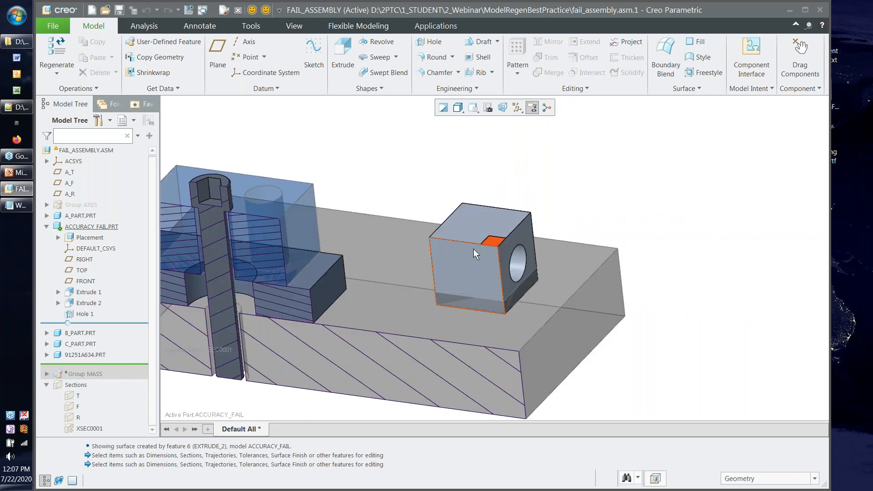
{"action": "scroll", "coordinate": [476, 262], "scroll_direction": "up", "scroll_amount": 2}
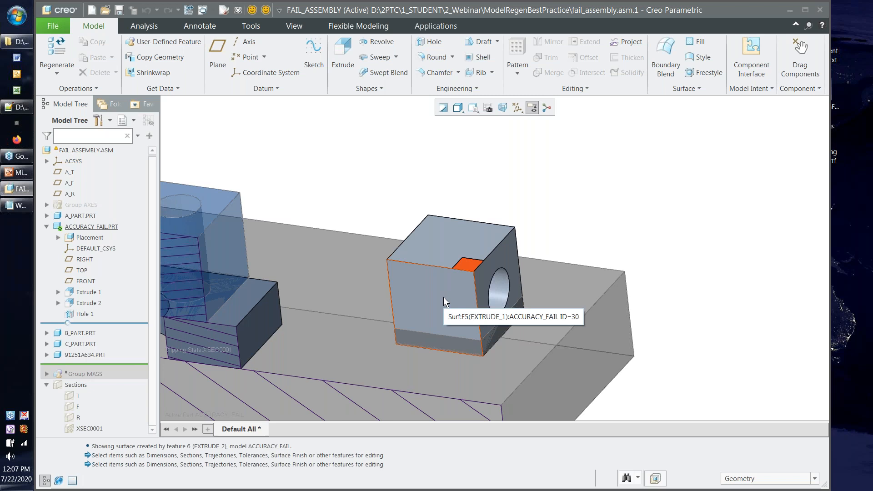
{"action": "left_click", "coordinate": [443, 296]}
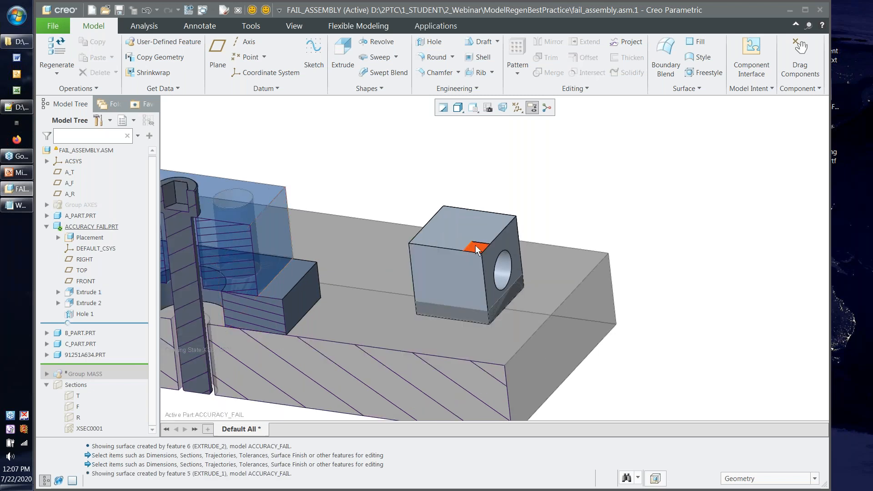
Step: Inspect the Cut Out feature among the features of A_PART.PRT by highlighting it in the model
{"action": "left_click", "coordinate": [82, 216]}
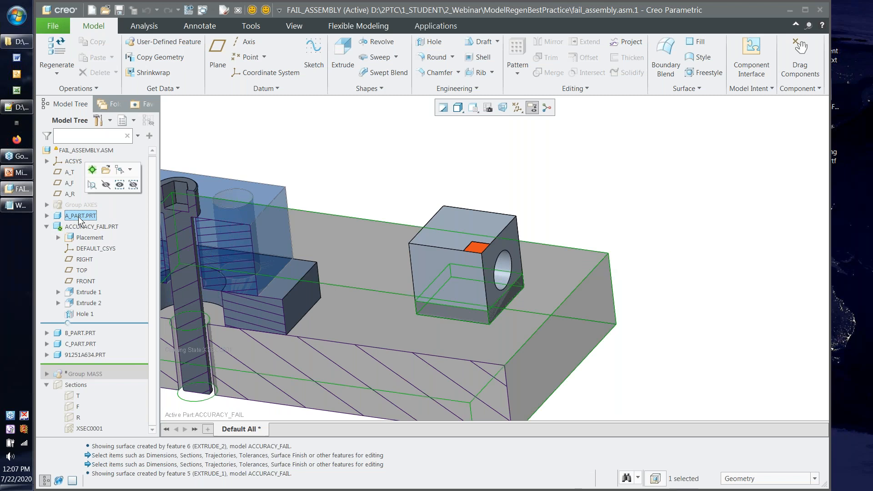
{"action": "mouse_move", "coordinate": [73, 217]}
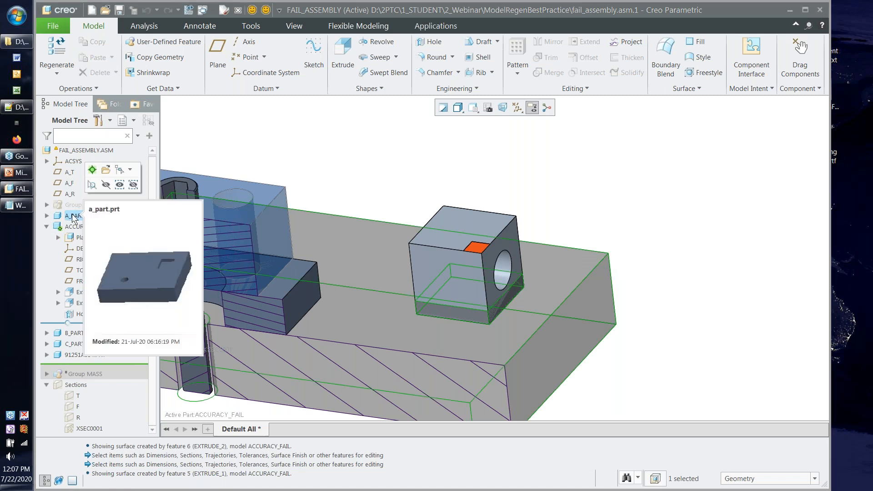
{"action": "left_click", "coordinate": [373, 191]}
{"action": "left_click", "coordinate": [47, 216]}
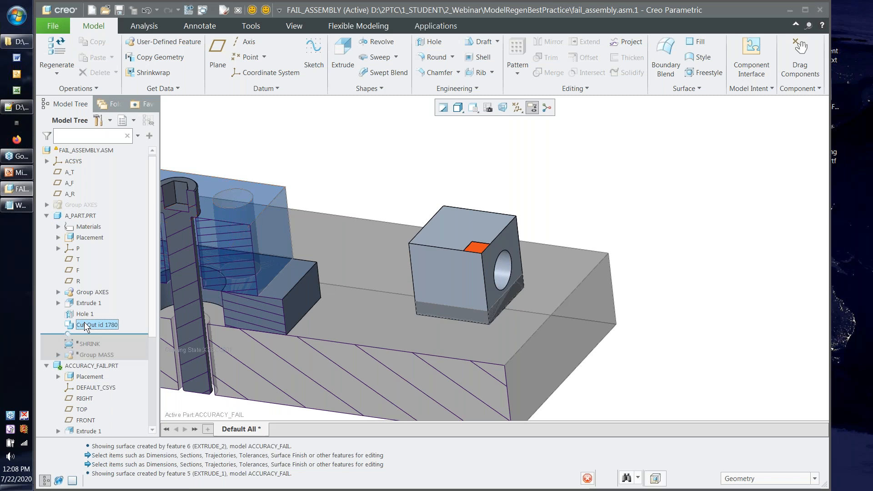
{"action": "left_click", "coordinate": [85, 325]}
{"action": "mouse_move", "coordinate": [553, 325]}
{"action": "middle_mouse_down"}
{"action": "mouse_move", "coordinate": [548, 296]}
{"action": "mouse_move", "coordinate": [539, 321]}
{"action": "middle_mouse_up"}
{"action": "scroll", "coordinate": [539, 321], "scroll_direction": "down", "scroll_amount": 2}
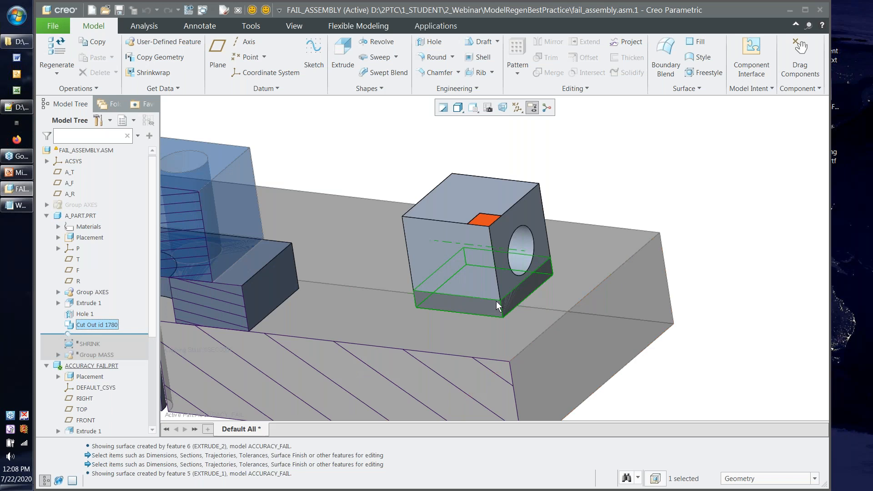
{"action": "left_click", "coordinate": [46, 216]}
Step: Set the Extrude 1 depth of the ACCURACY_FAIL.PRT block to 6 and regenerate the model
{"action": "left_click", "coordinate": [432, 243]}
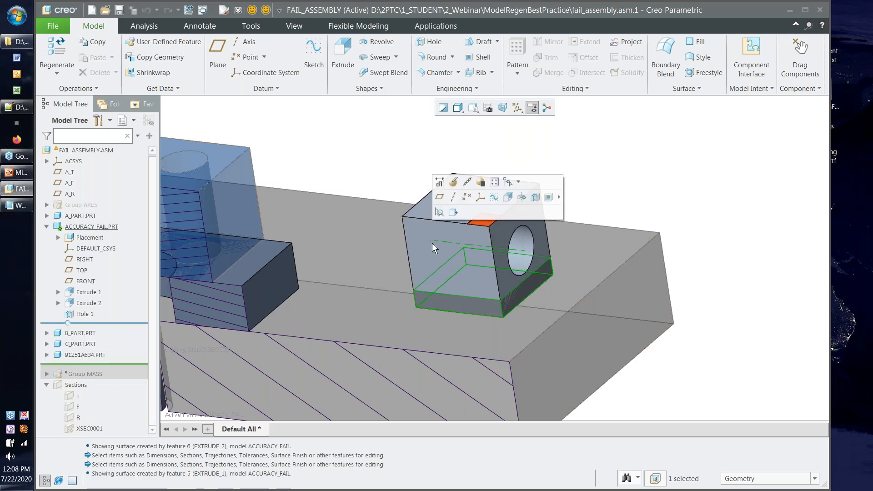
{"action": "double_click", "coordinate": [432, 242]}
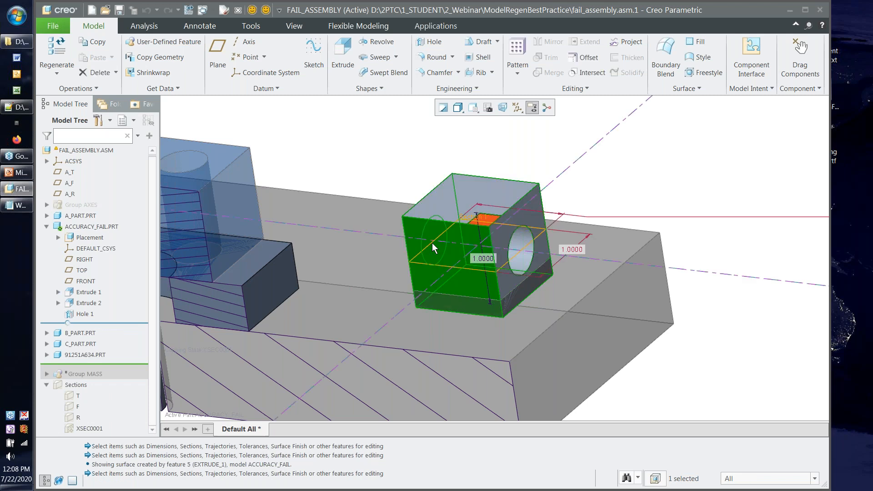
{"action": "left_click", "coordinate": [483, 258]}
{"action": "double_click", "coordinate": [483, 258]}
{"action": "type", "text": "6"}
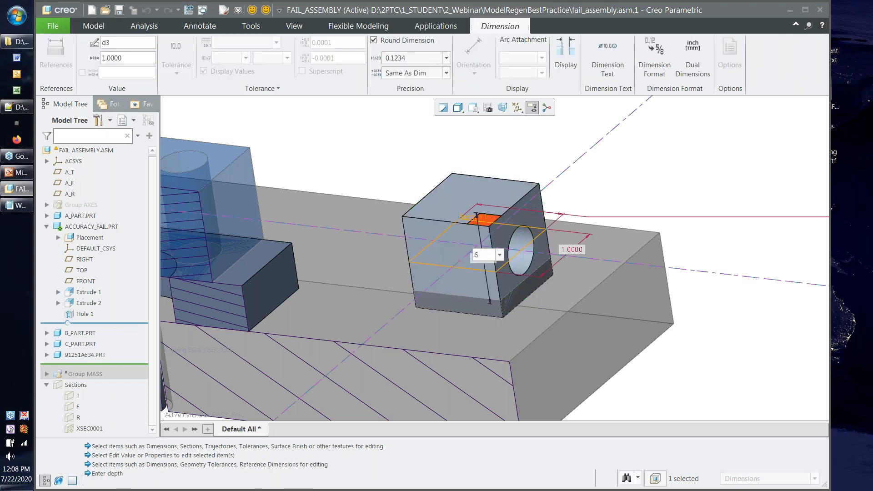
{"action": "key", "text": "Return"}
{"action": "scroll", "coordinate": [458, 239], "scroll_direction": "down", "scroll_amount": 3}
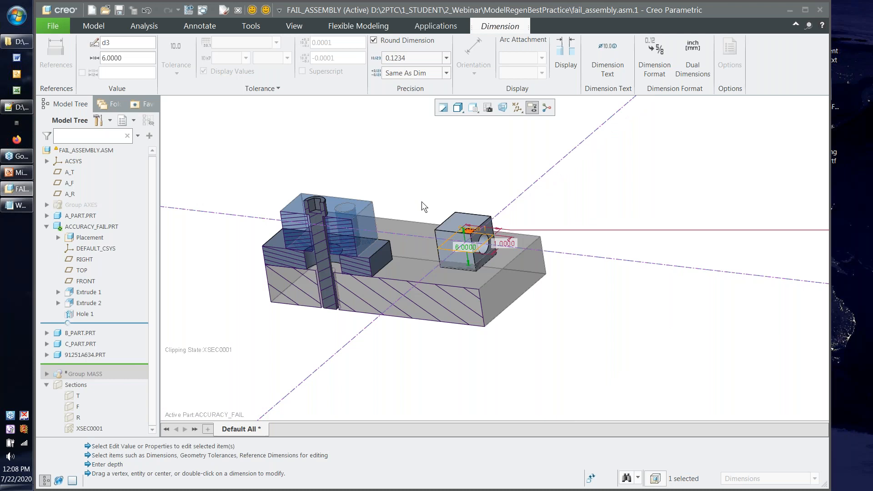
{"action": "key", "text": "ctrl+g"}
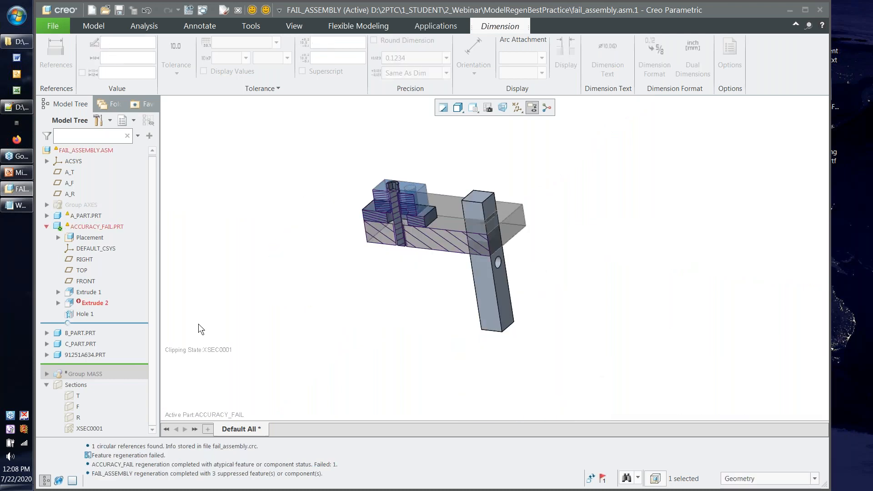
Step: Inspect the failed Extrude 2 cut and Hole 1 of ACCURACY_FAIL.PRT by selecting them among the part's features
{"action": "scroll", "coordinate": [389, 282], "scroll_direction": "up", "scroll_amount": 3}
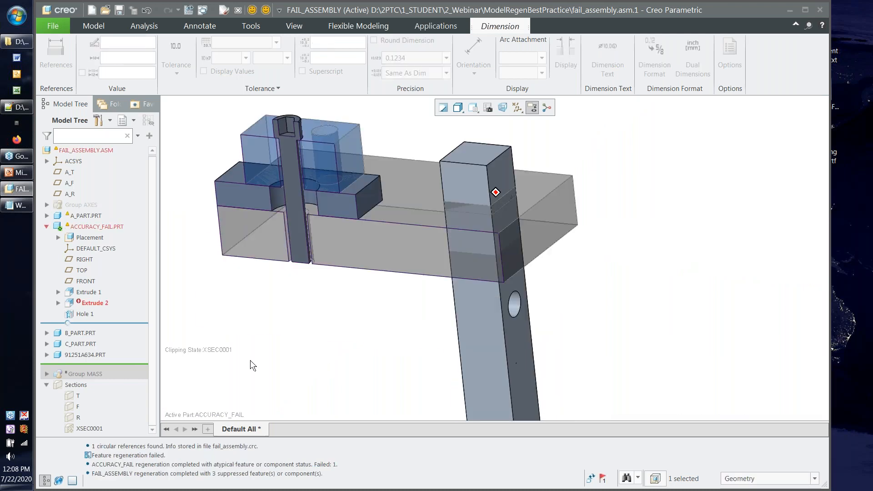
{"action": "left_click", "coordinate": [95, 306]}
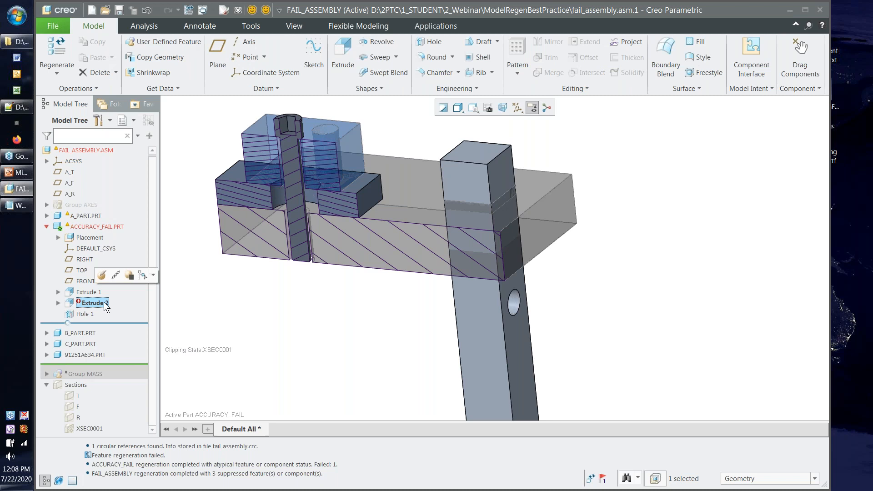
{"action": "left_click", "coordinate": [89, 314]}
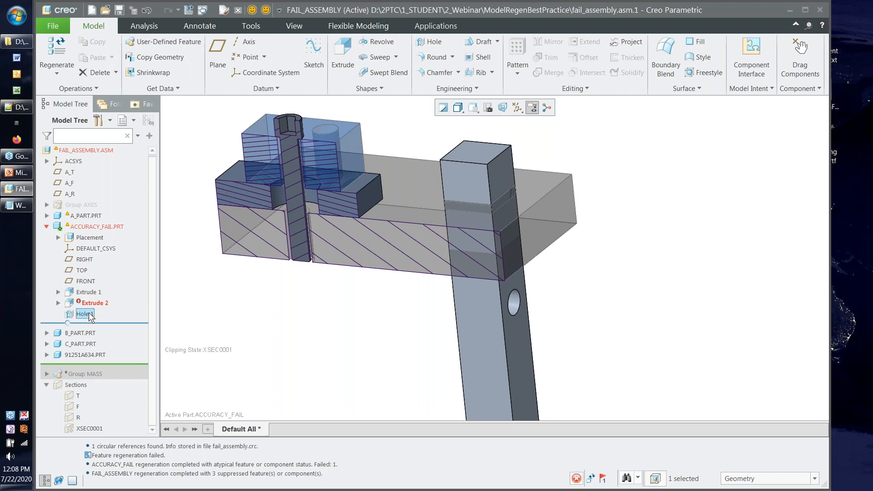
{"action": "left_click", "coordinate": [98, 304]}
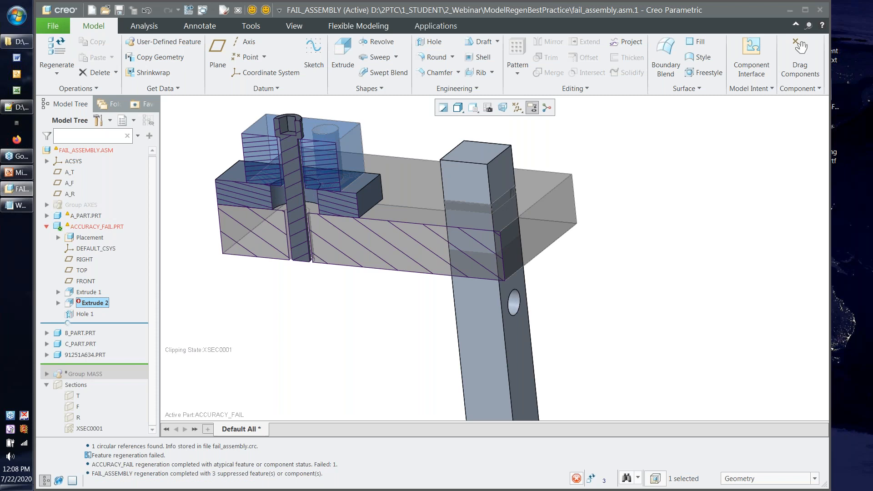
Step: Highlight the Cut Out feature of A_PART.PRT in the assembly, regenerate, and dismiss the notifications summary
{"action": "left_click", "coordinate": [45, 226]}
{"action": "left_click", "coordinate": [46, 218]}
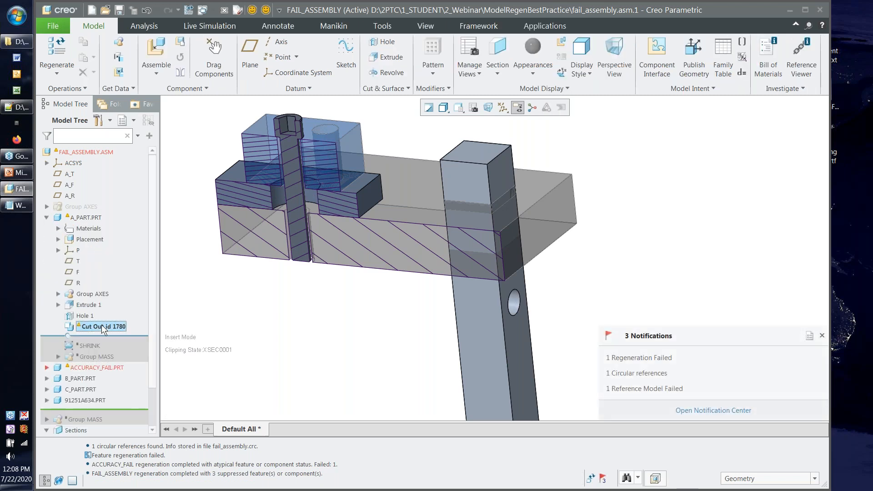
{"action": "left_click", "coordinate": [102, 324]}
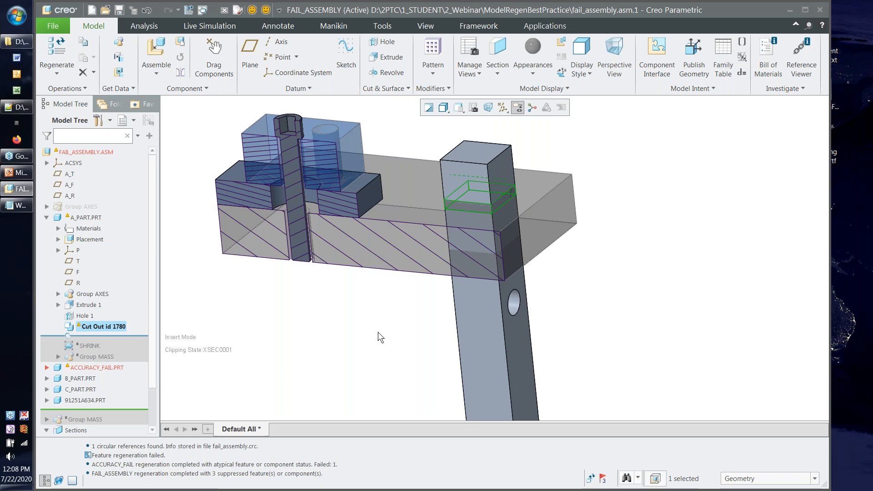
{"action": "key", "text": "ctrl+g"}
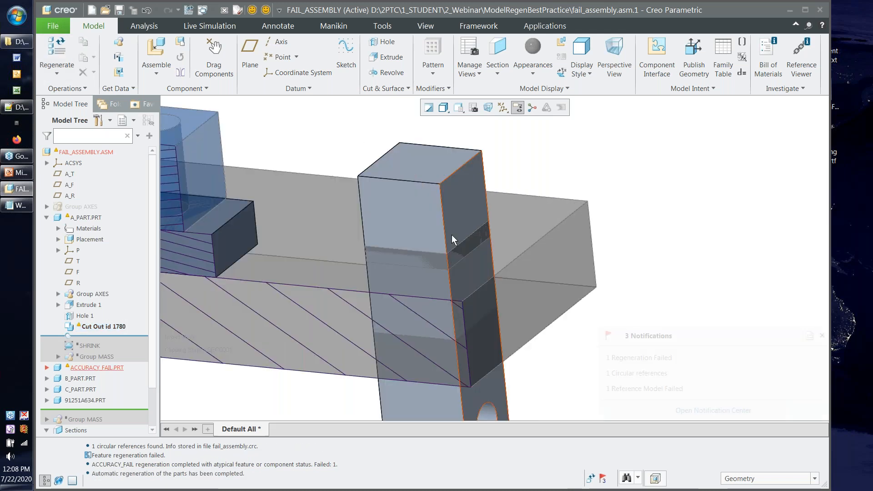
{"action": "scroll", "coordinate": [451, 234], "scroll_direction": "down", "scroll_amount": 3}
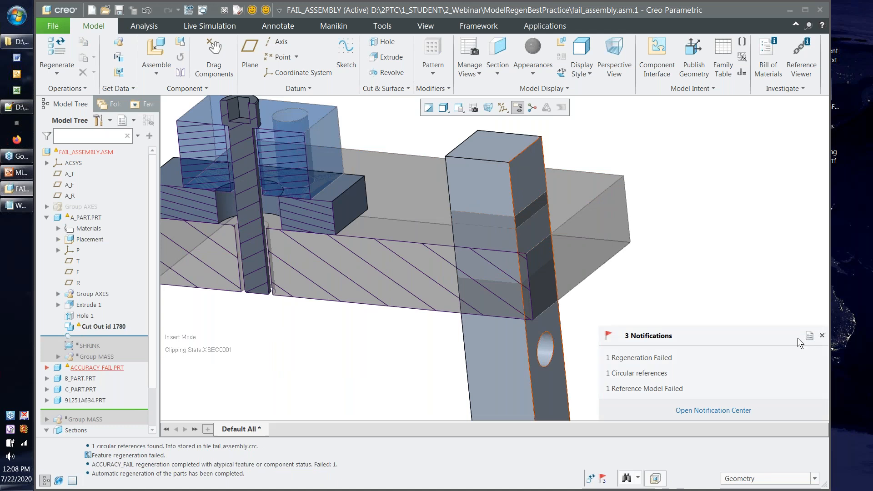
{"action": "left_click", "coordinate": [822, 336]}
{"action": "mouse_move", "coordinate": [504, 192]}
{"action": "middle_mouse_down"}
{"action": "mouse_move", "coordinate": [498, 287]}
{"action": "mouse_move", "coordinate": [506, 259]}
{"action": "mouse_move", "coordinate": [497, 206]}
{"action": "middle_mouse_up"}
{"action": "middle_click_drag", "start_coordinate": [461, 328], "coordinate": [184, 283]}
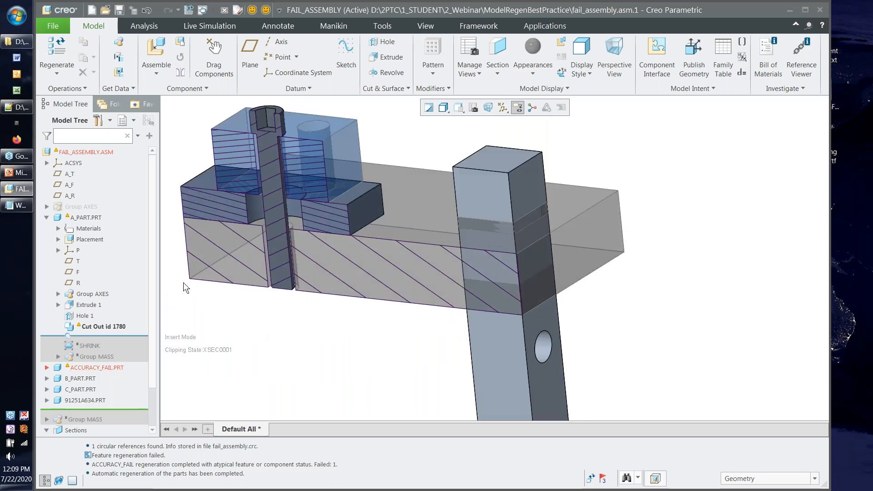
Step: Open A_PART.PRT in its own window to view its rectangular cutout, and close that window again
{"action": "left_click", "coordinate": [96, 218]}
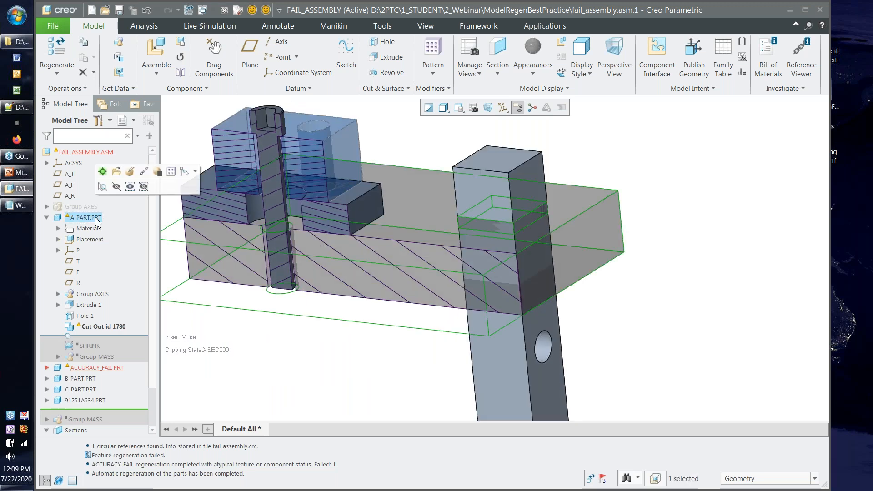
{"action": "left_click", "coordinate": [116, 172]}
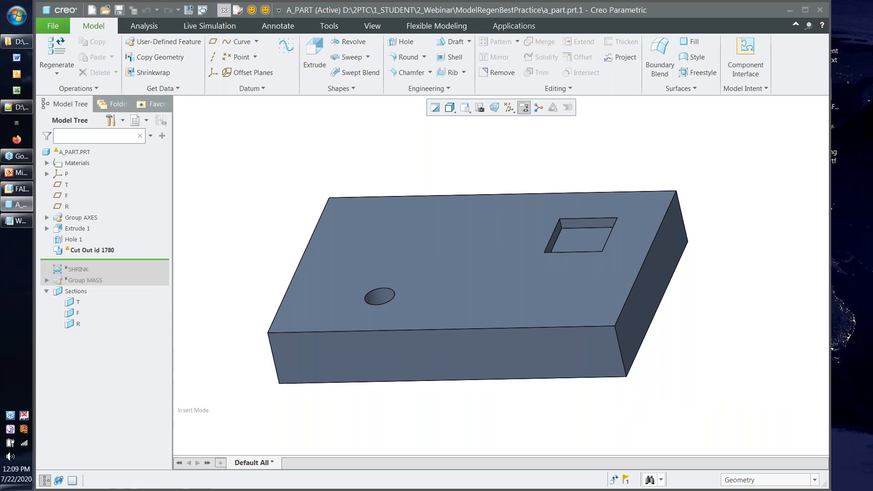
{"action": "left_click", "coordinate": [224, 10]}
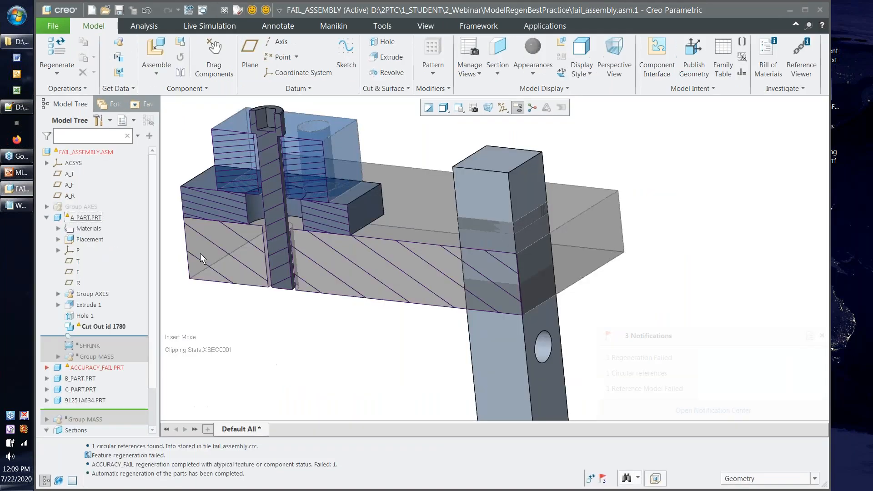
Step: Activate ACCURACY_FAIL.PRT and inspect the depth dimension of its Extrude 1 block without changing it
{"action": "double_click", "coordinate": [485, 197]}
{"action": "scroll", "coordinate": [456, 229], "scroll_direction": "up", "scroll_amount": 3}
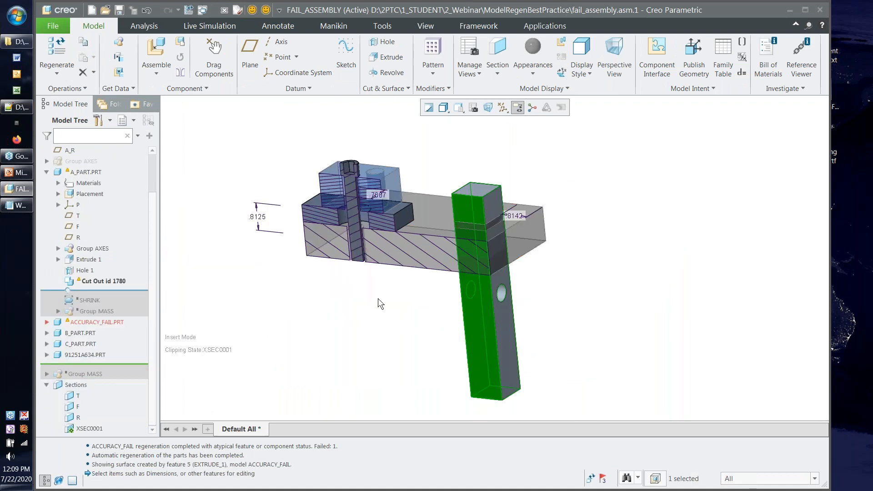
{"action": "left_click", "coordinate": [378, 298]}
{"action": "left_click", "coordinate": [113, 324]}
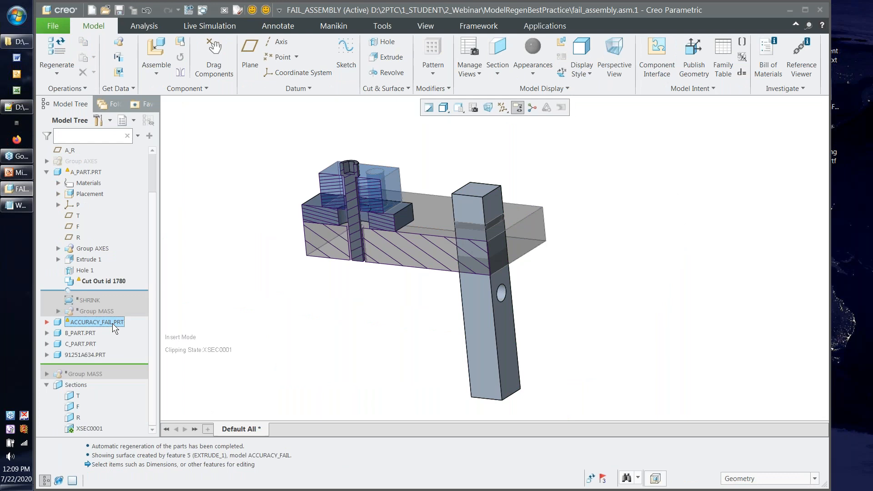
{"action": "left_click", "coordinate": [120, 278]}
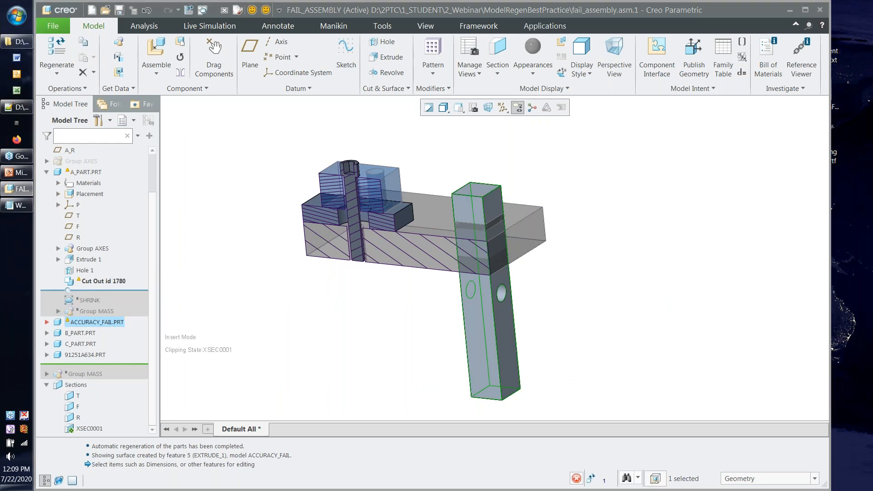
{"action": "left_click", "coordinate": [443, 215]}
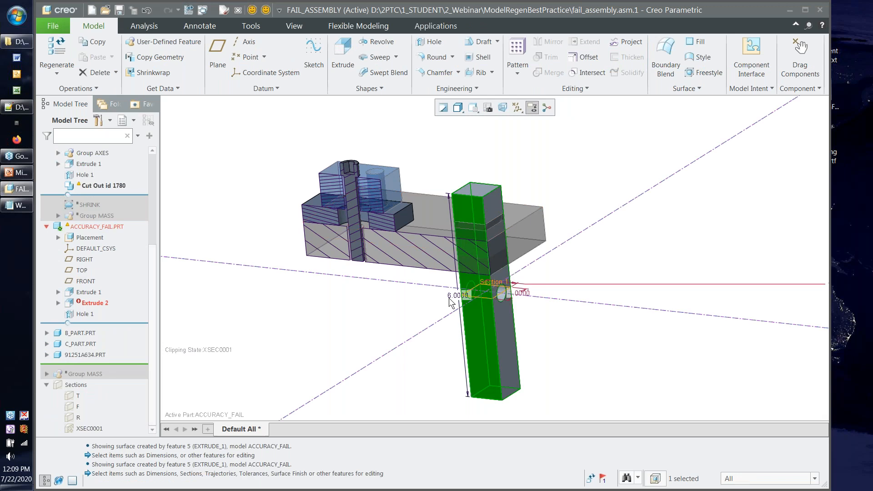
{"action": "double_click", "coordinate": [450, 298]}
{"action": "left_click", "coordinate": [428, 306]}
{"action": "scroll", "coordinate": [401, 305], "scroll_direction": "up", "scroll_amount": 2}
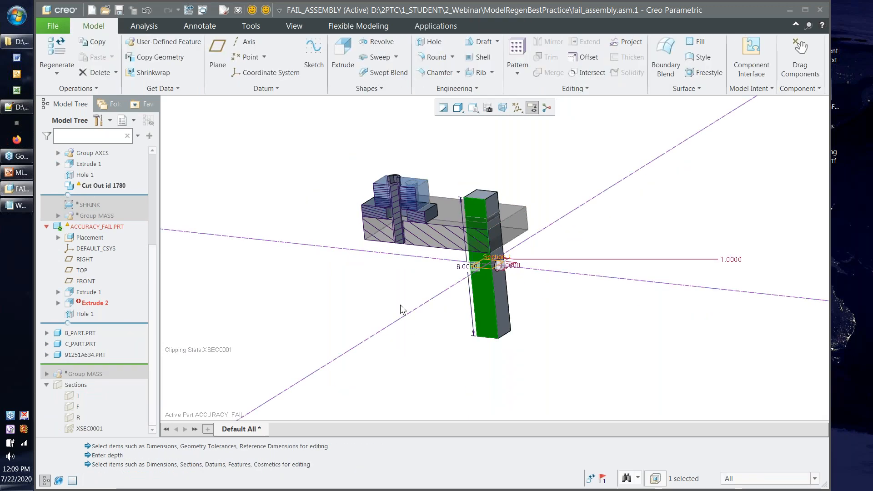
{"action": "left_click", "coordinate": [400, 305]}
Step: Check the regeneration failure details for Extrude 2 of ACCURACY_FAIL.PRT in the Notification Center, and close it
{"action": "left_click", "coordinate": [94, 303]}
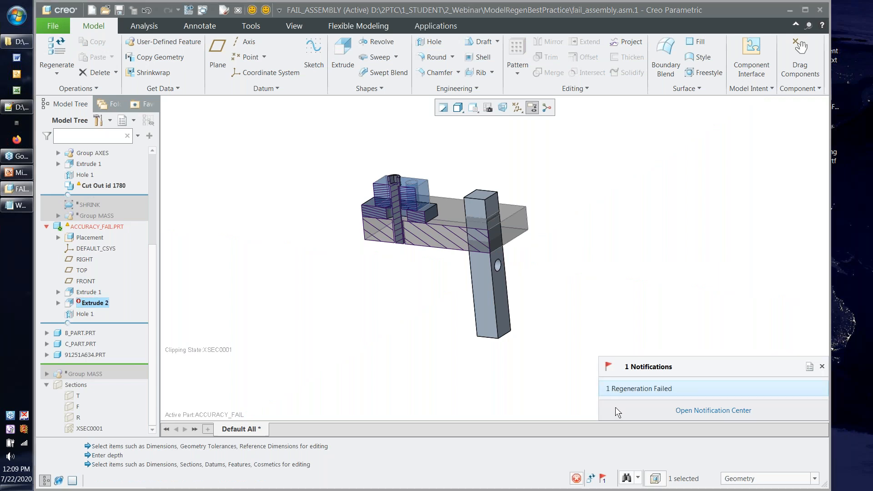
{"action": "left_click", "coordinate": [711, 410]}
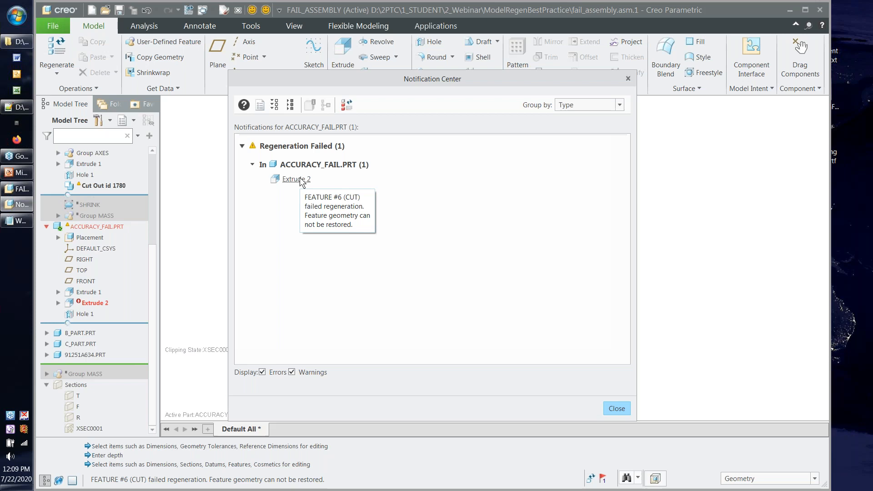
{"action": "left_click", "coordinate": [617, 409]}
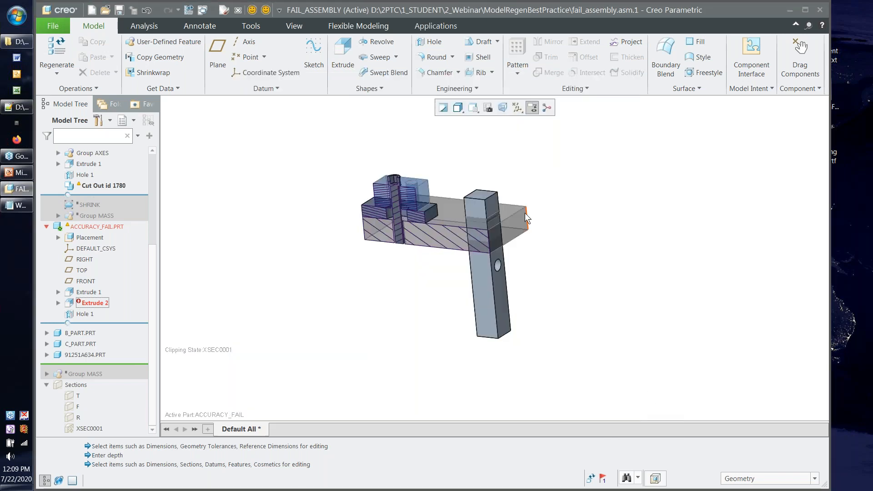
Step: Set the ACCURACY_FAIL.PRT block's Extrude 1 depth to 1, regenerate, and return to the assembly with both expanded parts collapsed
{"action": "scroll", "coordinate": [467, 204], "scroll_direction": "down", "scroll_amount": 2}
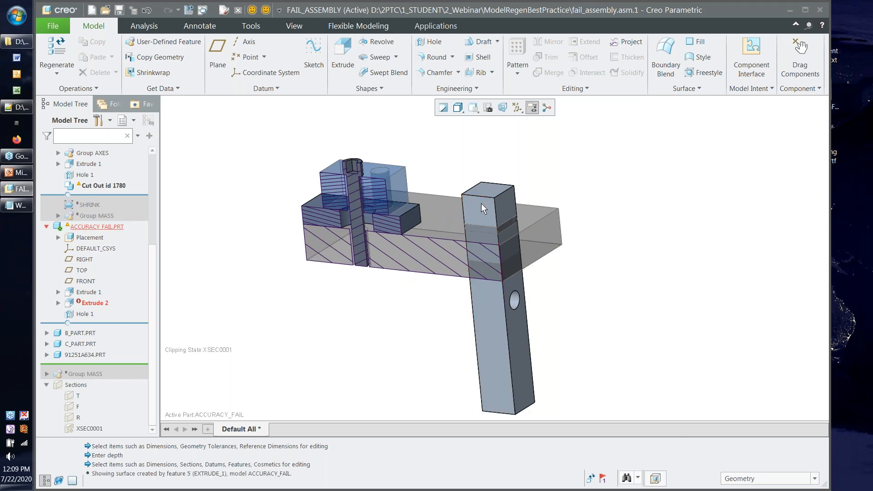
{"action": "double_click", "coordinate": [481, 203]}
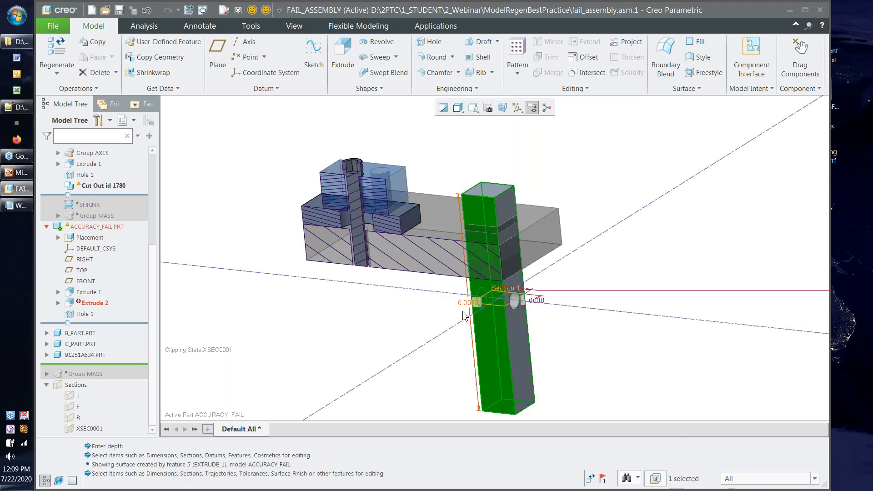
{"action": "double_click", "coordinate": [469, 302]}
{"action": "type", "text": "1"}
{"action": "key", "text": "Return"}
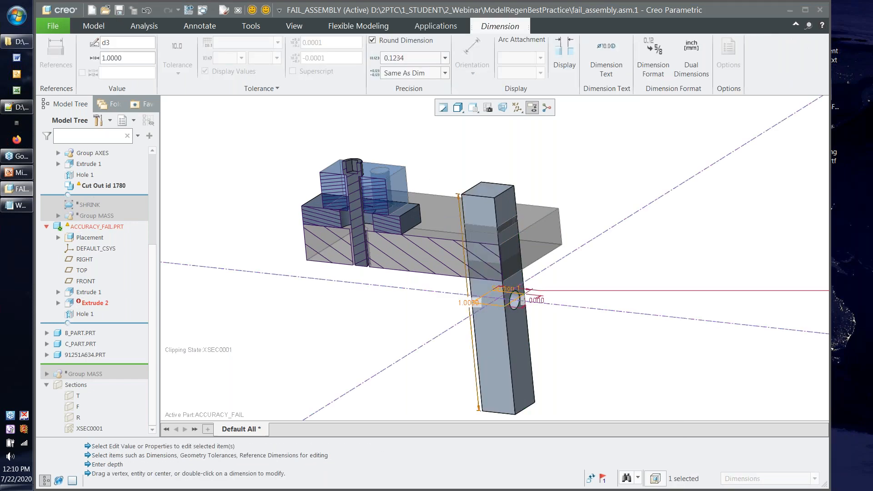
{"action": "left_click", "coordinate": [271, 195]}
{"action": "key", "text": "ctrl+a"}
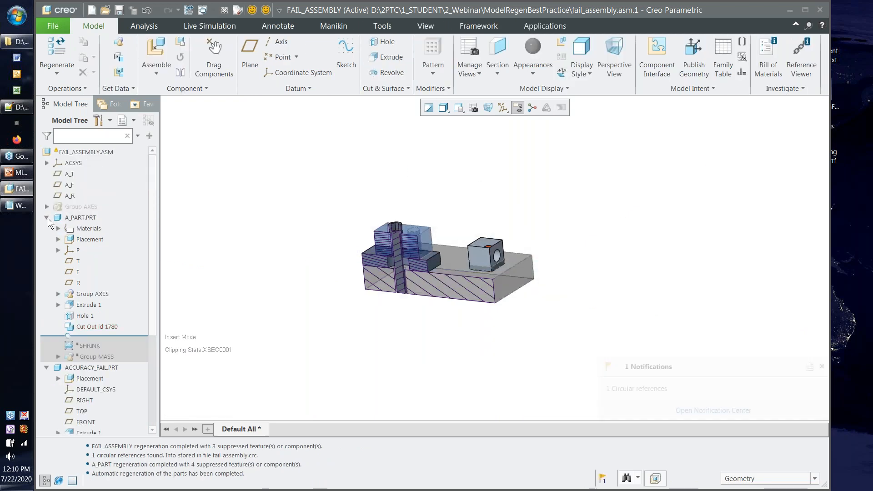
{"action": "left_click", "coordinate": [47, 218]}
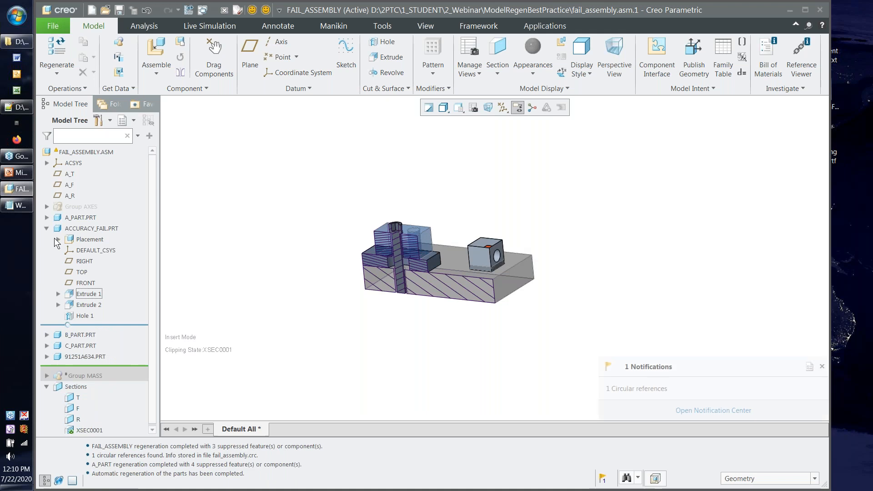
{"action": "left_click", "coordinate": [47, 228]}
Step: Examine the circular reference notification for FAIL_ASSEMBLY.ASM and highlight the matching line in the message log
{"action": "scroll", "coordinate": [631, 391], "scroll_direction": "down", "scroll_amount": 2}
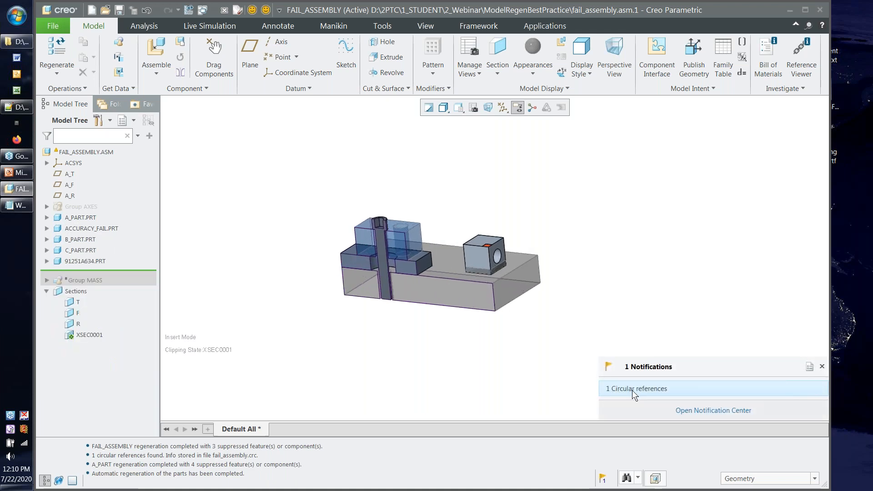
{"action": "left_click", "coordinate": [635, 389]}
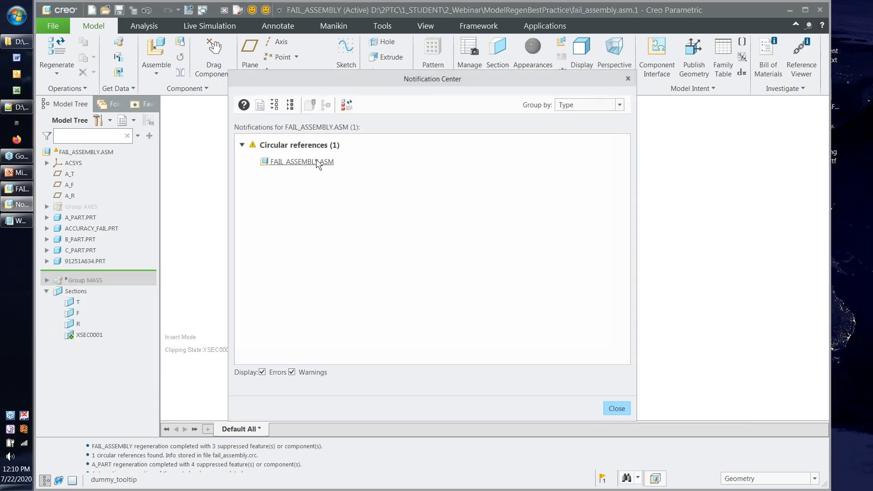
{"action": "left_click", "coordinate": [317, 161]}
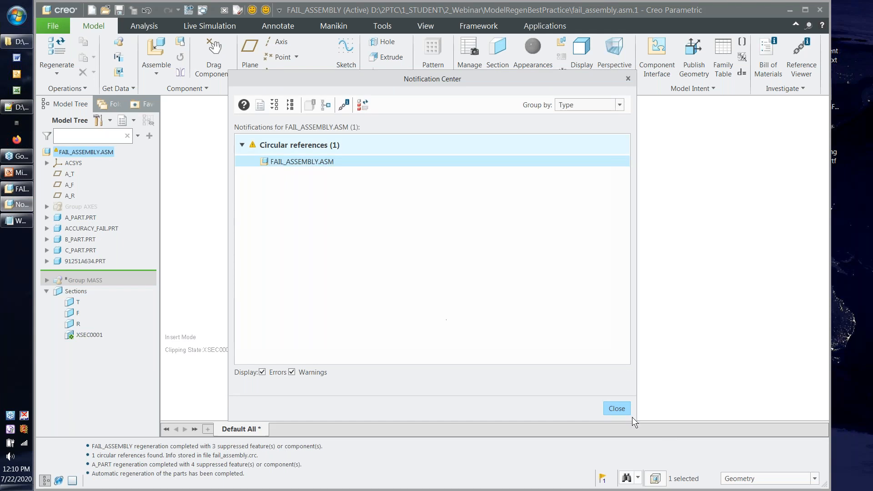
{"action": "left_click", "coordinate": [616, 408]}
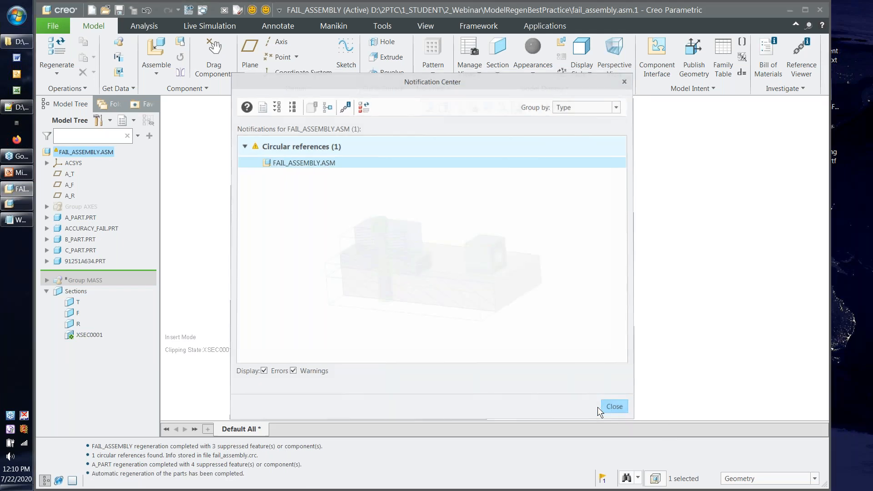
{"action": "triple_click", "coordinate": [91, 456]}
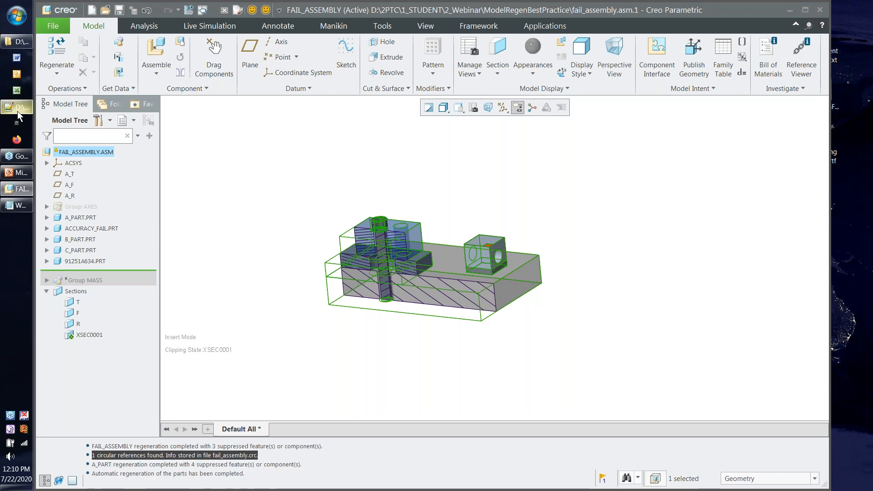
Step: Switch to Notepad++, reload the modified fail_assembly.crc file, and narrow its window to uncover the Creo model tree
{"action": "left_click", "coordinate": [18, 112]}
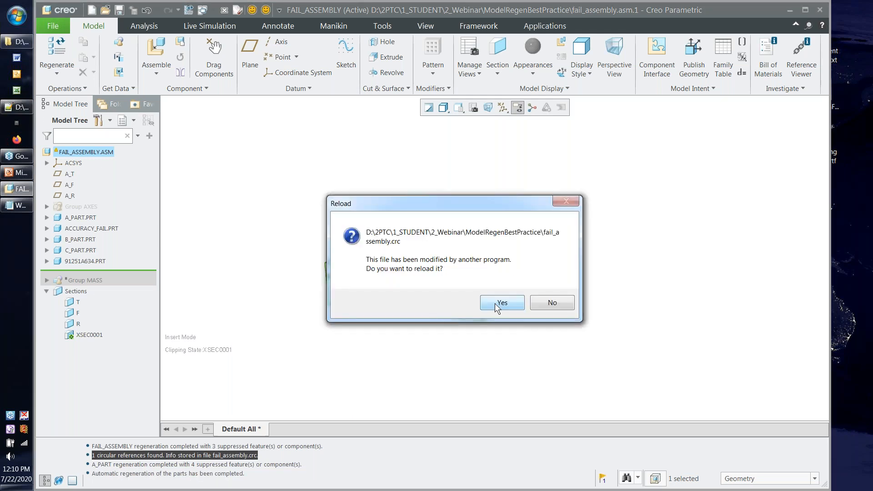
{"action": "left_click", "coordinate": [496, 304]}
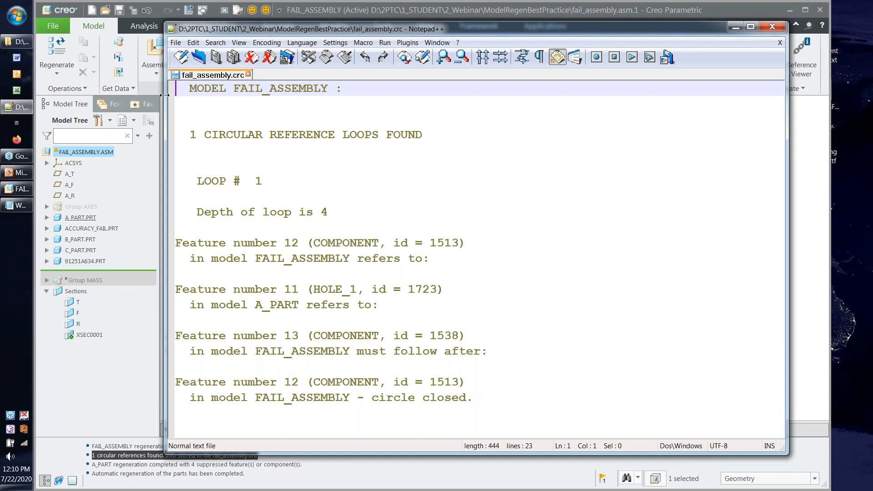
{"action": "left_click_drag", "start_coordinate": [167, 92], "coordinate": [350, 94]}
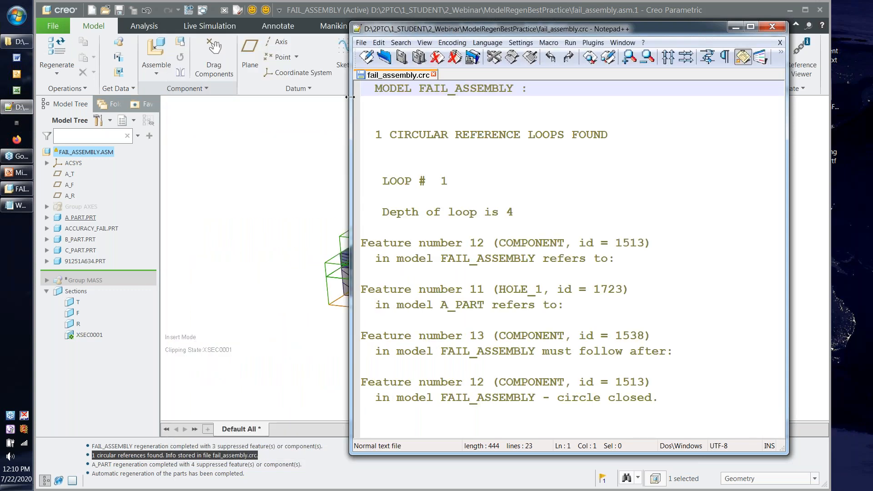
Step: Add the Feat # and Feat ID columns to the FAIL_ASSEMBLY.ASM model tree in Creo
{"action": "left_click", "coordinate": [105, 121]}
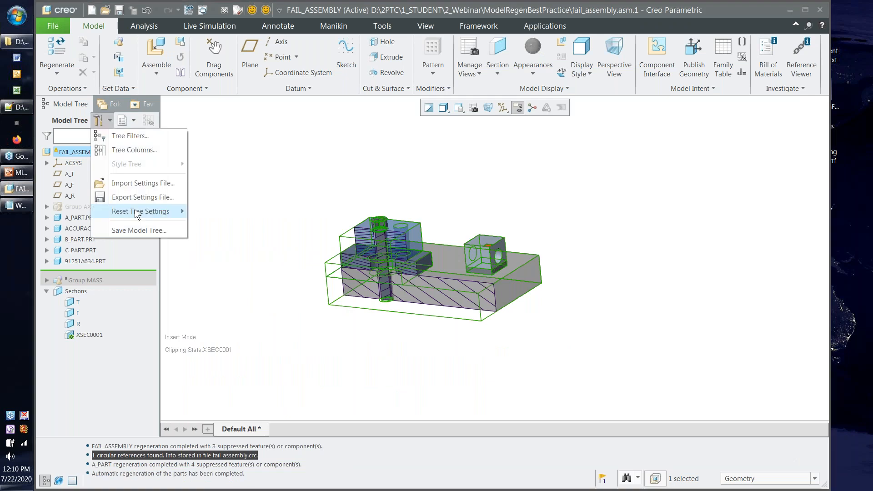
{"action": "left_click", "coordinate": [134, 150]}
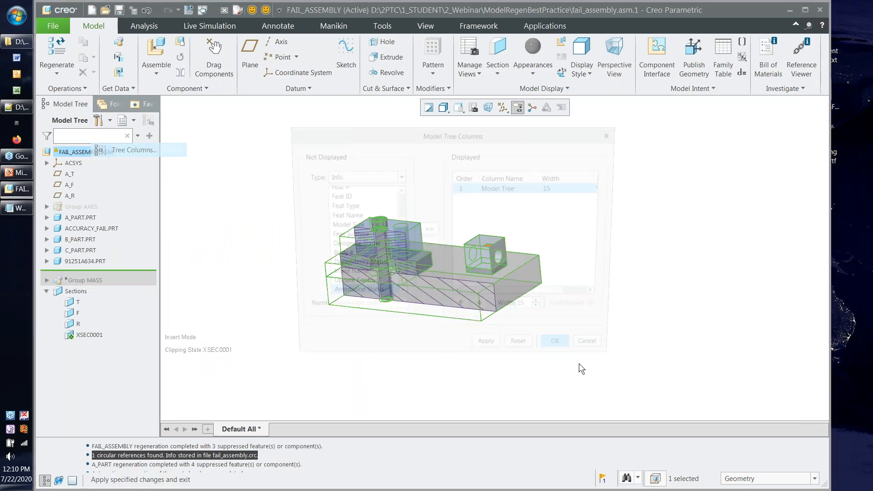
{"action": "scroll", "coordinate": [360, 209], "scroll_direction": "up", "scroll_amount": 1}
{"action": "left_click", "coordinate": [345, 220]}
{"action": "left_click", "coordinate": [427, 231]}
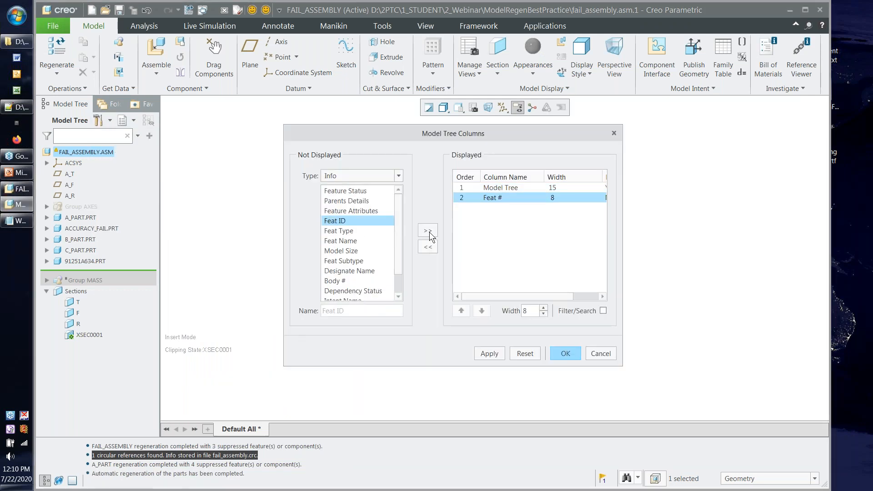
{"action": "left_click", "coordinate": [427, 231]}
{"action": "left_click", "coordinate": [566, 355]}
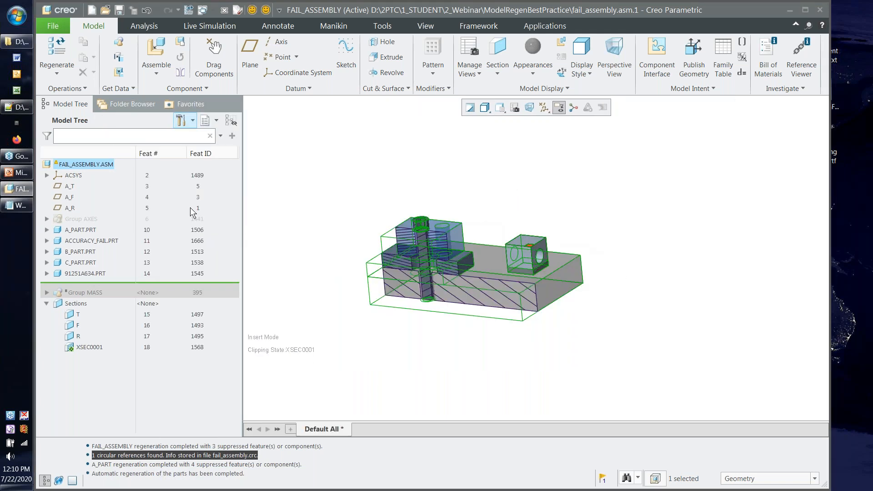
{"action": "left_click", "coordinate": [188, 125]}
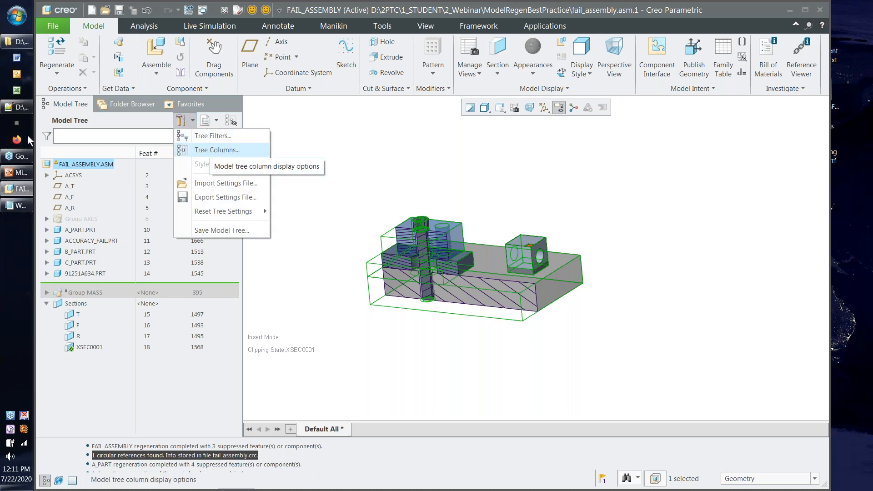
Step: Place the fail_assembly.crc report beside the Creo model tree and highlight its component id 1513 and HOLE_1 id 1723 references
{"action": "left_click", "coordinate": [29, 108]}
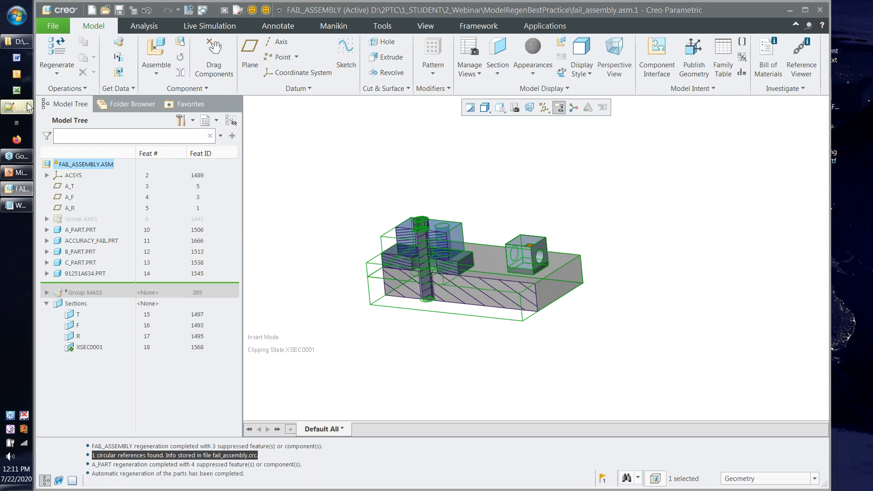
{"action": "left_click_drag", "start_coordinate": [553, 34], "coordinate": [871, 136]}
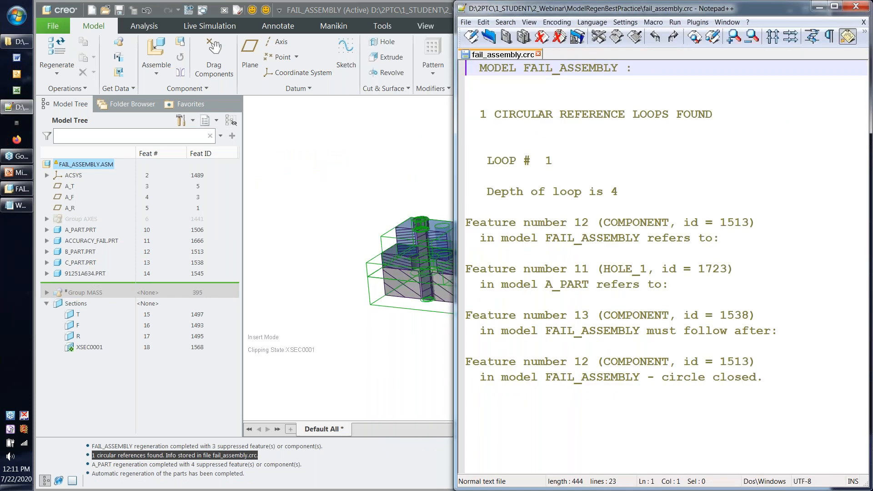
{"action": "left_click_drag", "start_coordinate": [463, 206], "coordinate": [507, 206]}
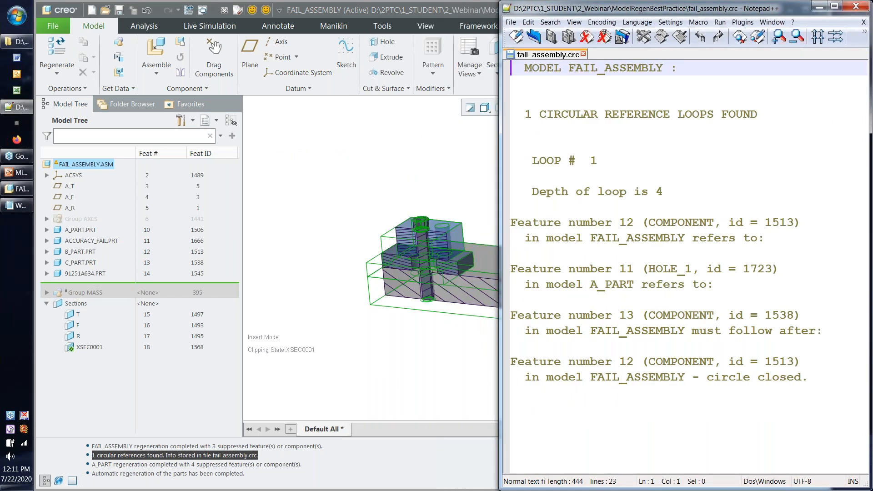
{"action": "left_click_drag", "start_coordinate": [648, 223], "coordinate": [809, 222]}
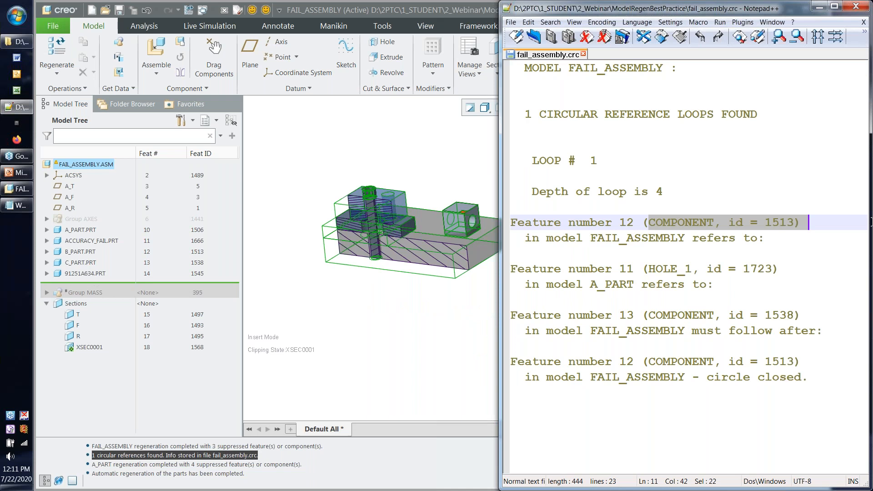
{"action": "left_click_drag", "start_coordinate": [648, 268], "coordinate": [787, 269]}
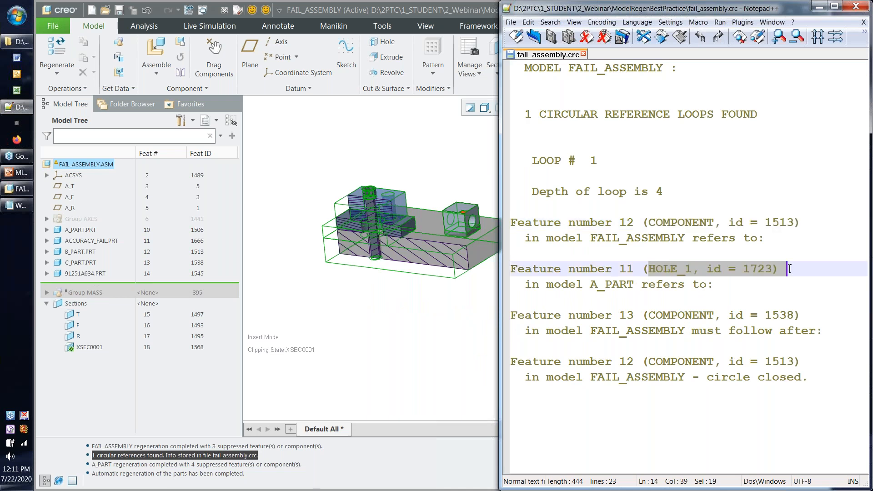
Step: Return to Creo and examine the sectioned assembly, highlighting A_PART.PRT and C_PART.PRT in turn
{"action": "left_click", "coordinate": [318, 156]}
{"action": "left_click_drag", "start_coordinate": [232, 215], "coordinate": [226, 215]}
{"action": "scroll", "coordinate": [428, 246], "scroll_direction": "up", "scroll_amount": 5}
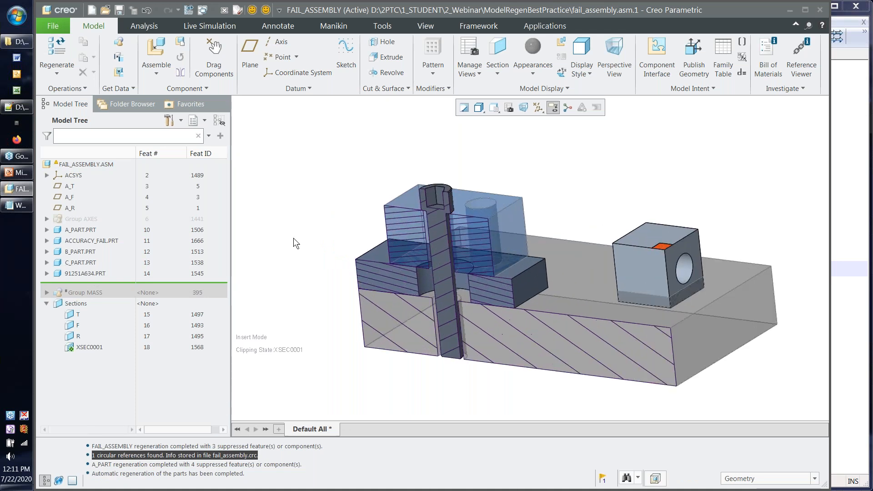
{"action": "middle_click_drag", "start_coordinate": [293, 238], "coordinate": [299, 237]}
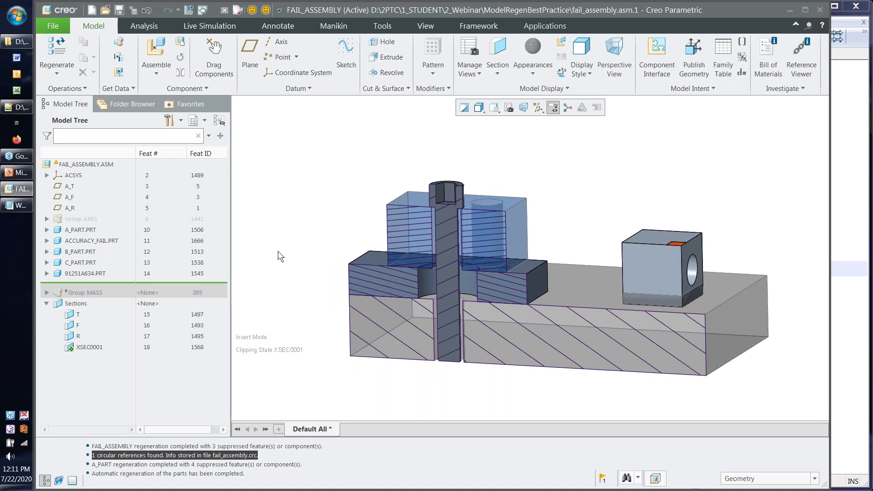
{"action": "middle_click_drag", "start_coordinate": [292, 244], "coordinate": [314, 253]}
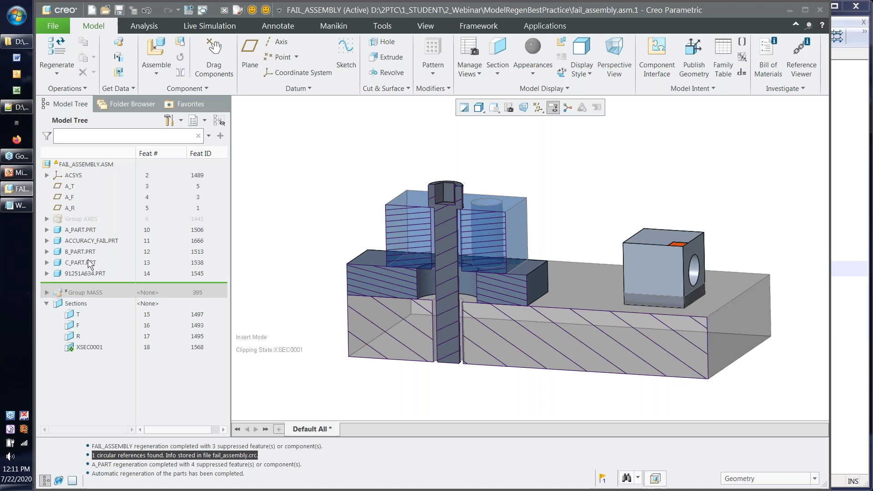
{"action": "mouse_move", "coordinate": [88, 265]}
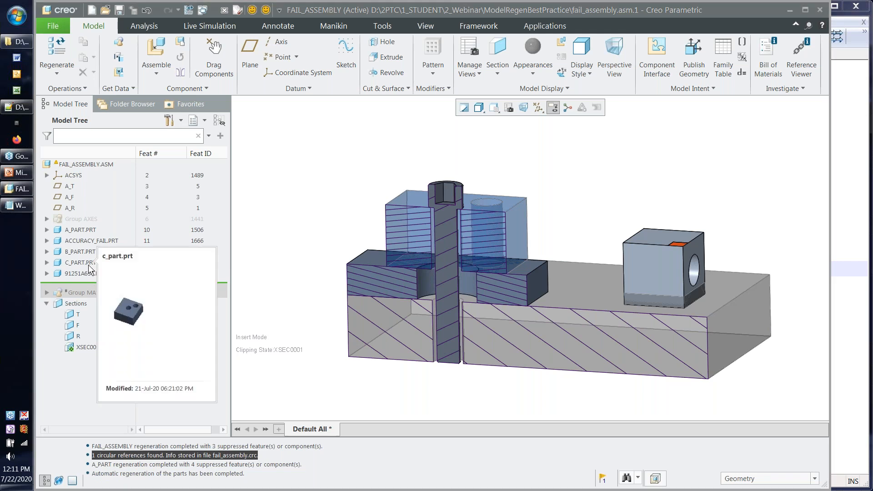
{"action": "left_click", "coordinate": [80, 230]}
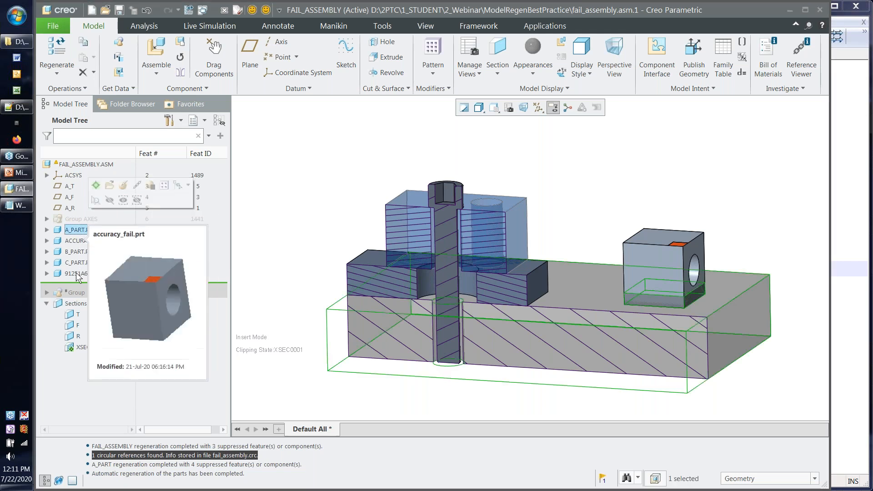
{"action": "left_click", "coordinate": [78, 265]}
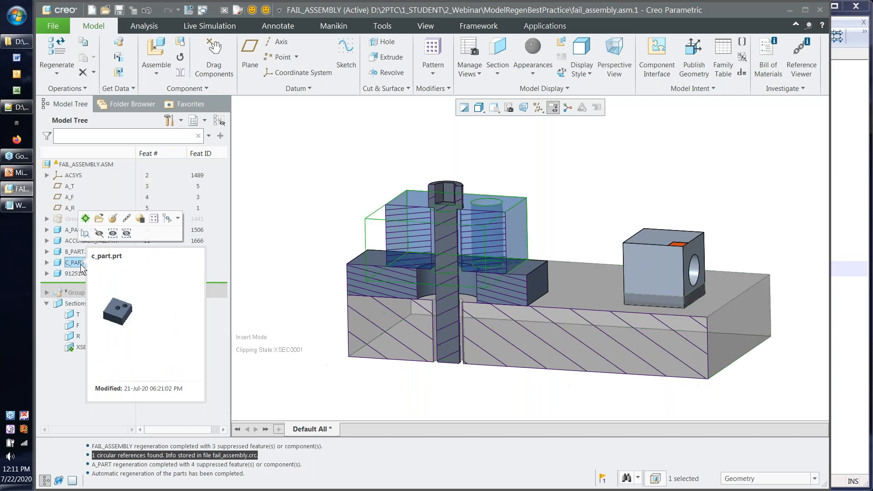
{"action": "left_click", "coordinate": [286, 246]}
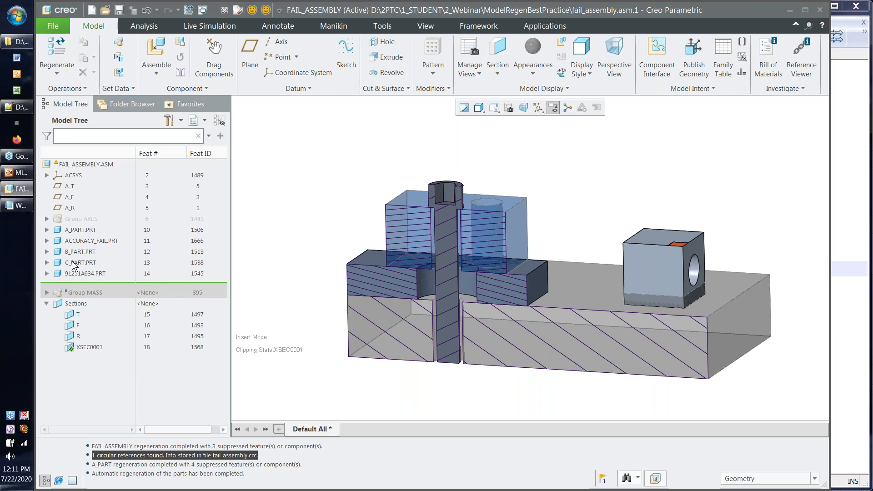
Step: Expand A_PART.PRT in the model tree and open the Reference Viewer for its Hole 1
{"action": "left_click", "coordinate": [47, 230]}
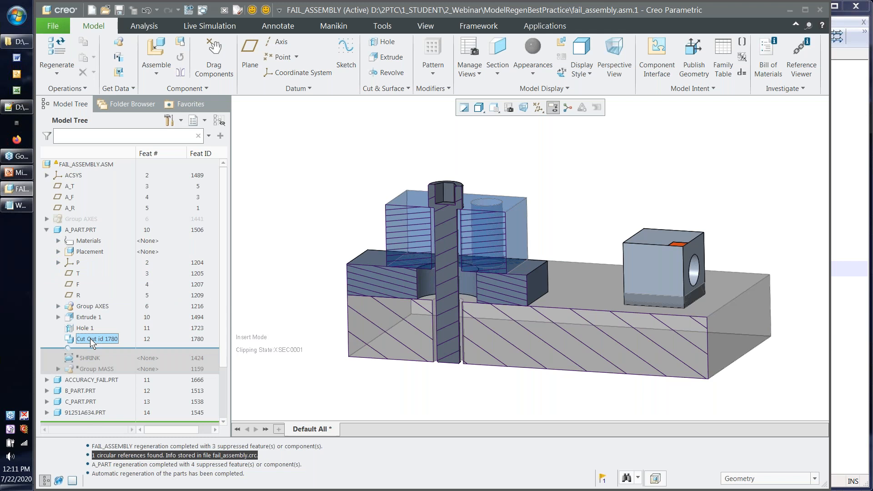
{"action": "left_click", "coordinate": [90, 338]}
{"action": "left_click", "coordinate": [90, 330]}
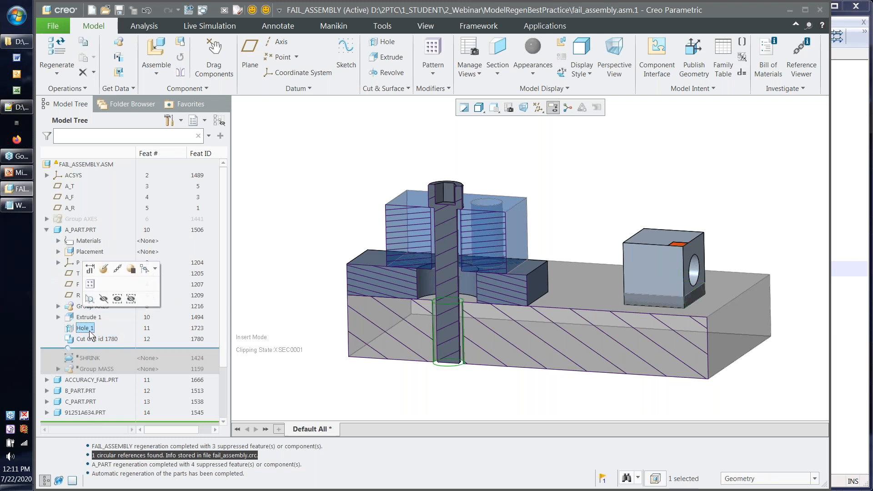
{"action": "right_click", "coordinate": [89, 331]}
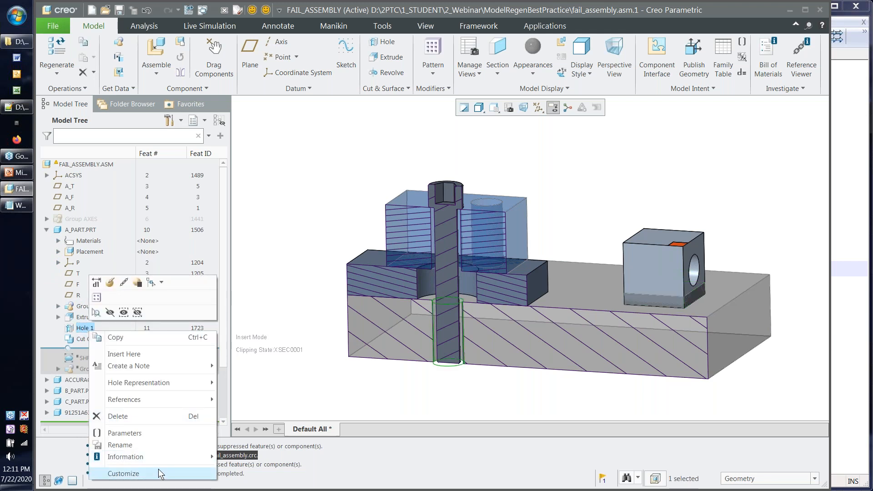
{"action": "mouse_move", "coordinate": [191, 457]}
{"action": "left_click", "coordinate": [260, 480]}
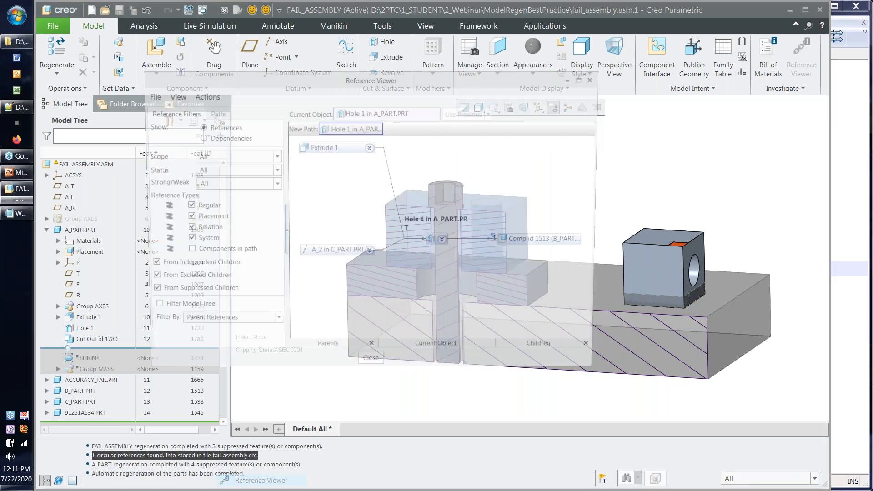
Step: Inspect Hole 1's child component and the references under its parents Extrude 1 and A_2, then close the viewer and collapse A_PART.PRT
{"action": "left_click", "coordinate": [541, 243]}
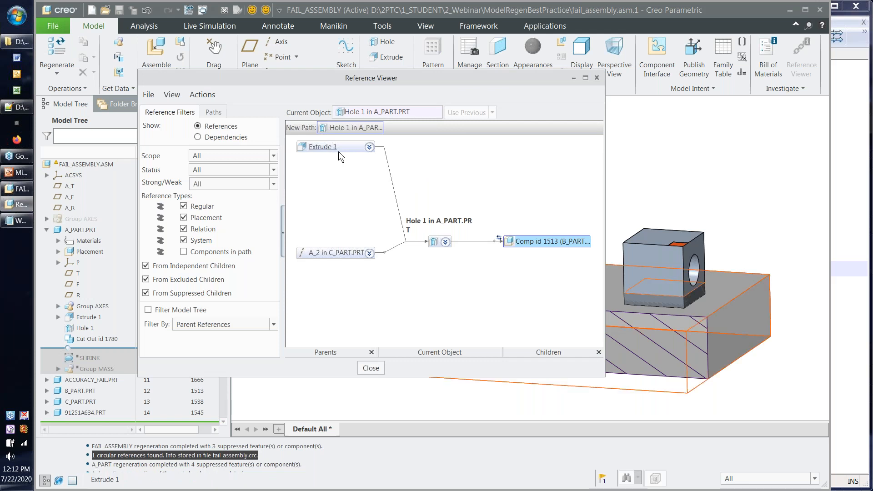
{"action": "left_click", "coordinate": [368, 254]}
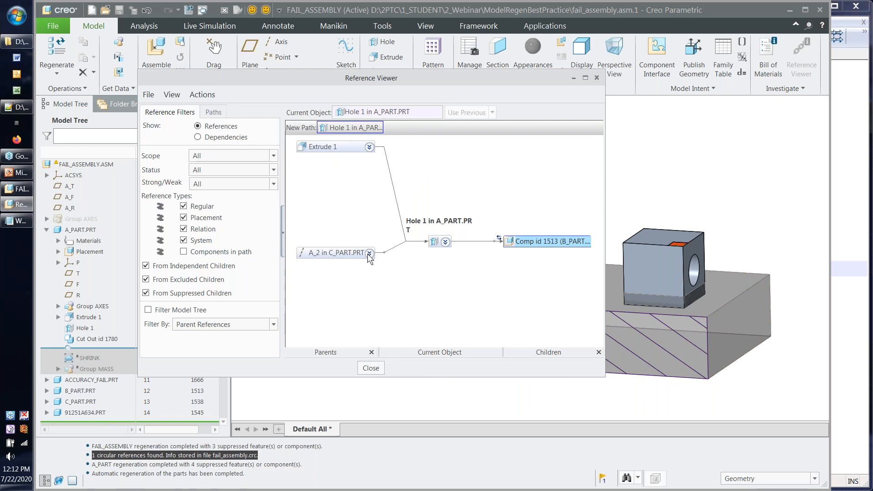
{"action": "left_click", "coordinate": [369, 253]}
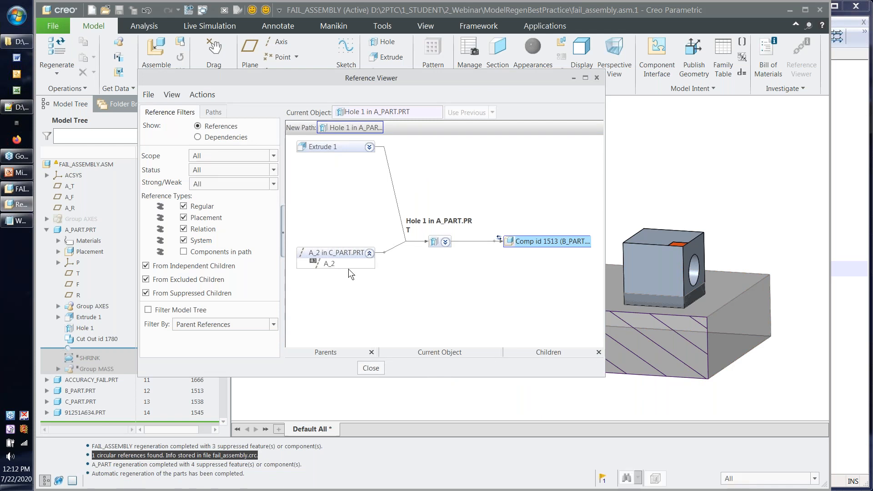
{"action": "left_click", "coordinate": [369, 146]}
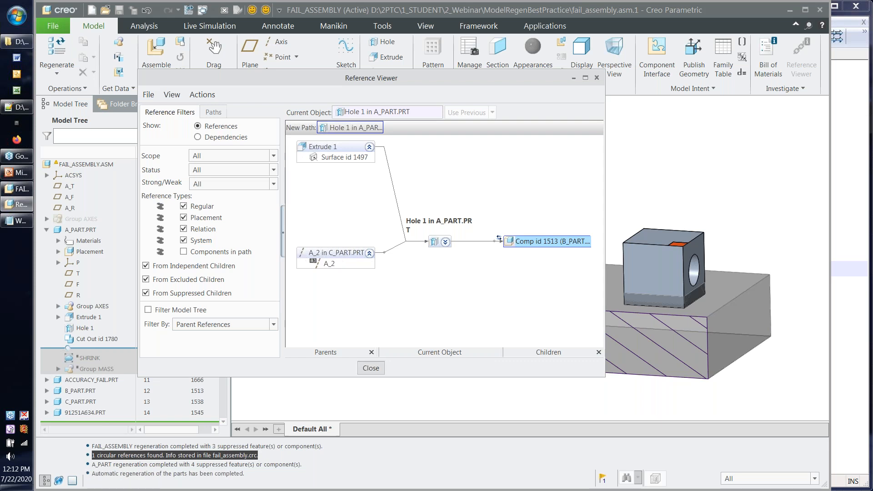
{"action": "left_click", "coordinate": [371, 368]}
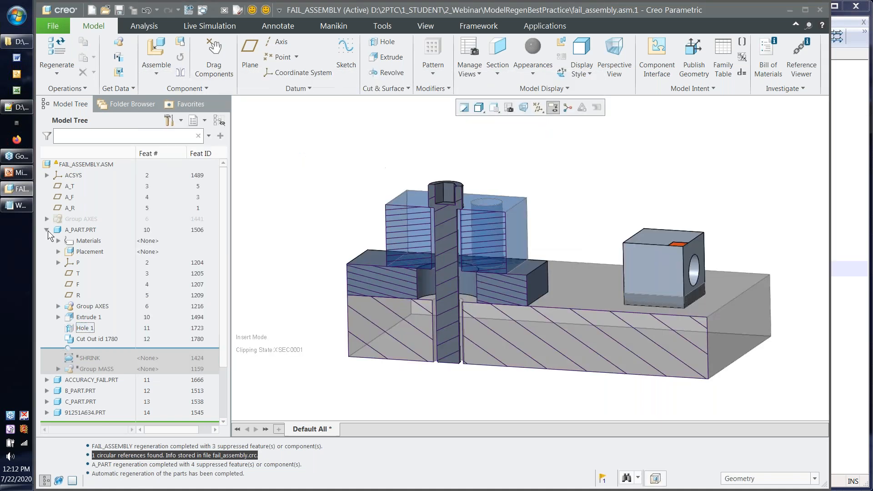
{"action": "left_click", "coordinate": [48, 230]}
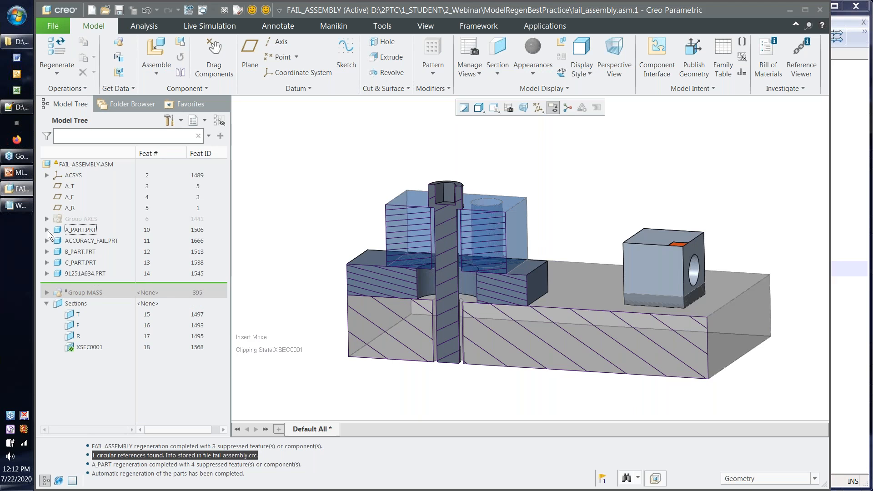
Step: Compare the locations of A_PART.PRT and C_PART.PRT in the assembly by highlighting each, and clear the selection
{"action": "left_click", "coordinate": [68, 231]}
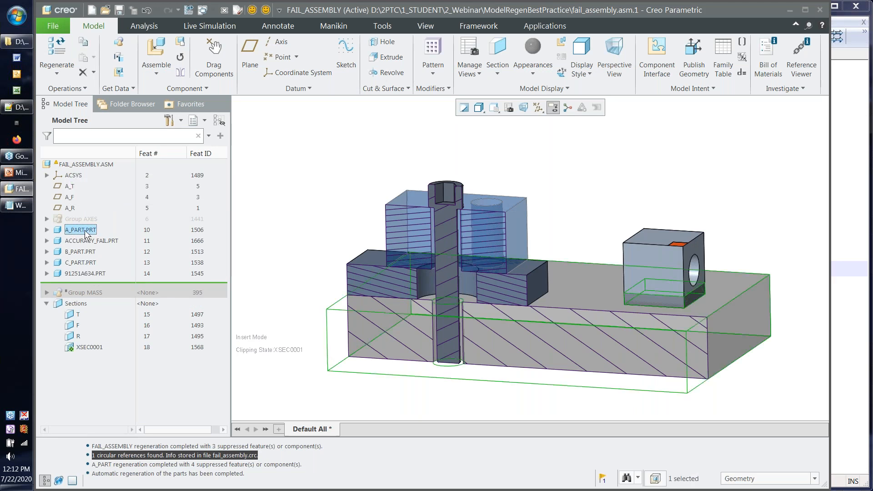
{"action": "mouse_move", "coordinate": [87, 230]}
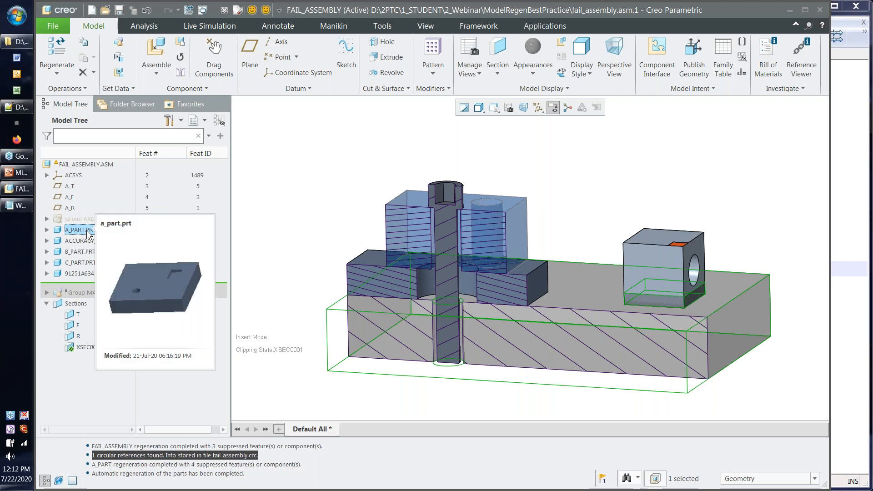
{"action": "left_click", "coordinate": [81, 246]}
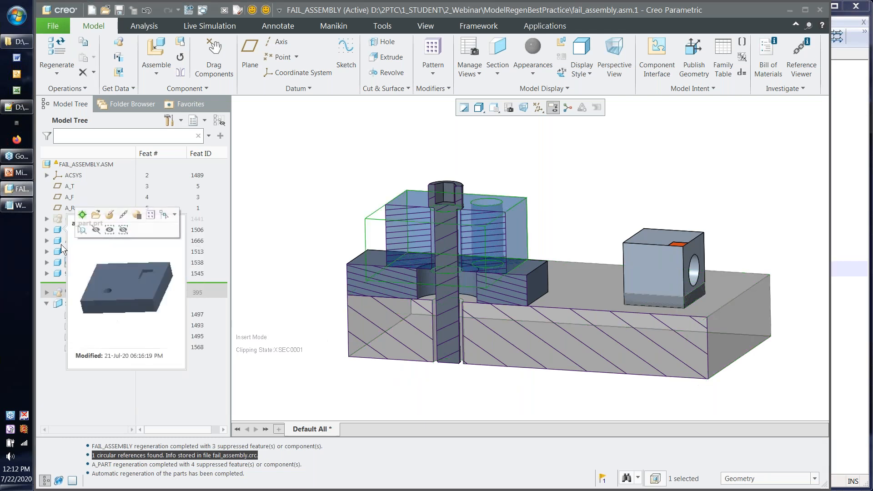
{"action": "left_click", "coordinate": [295, 277]}
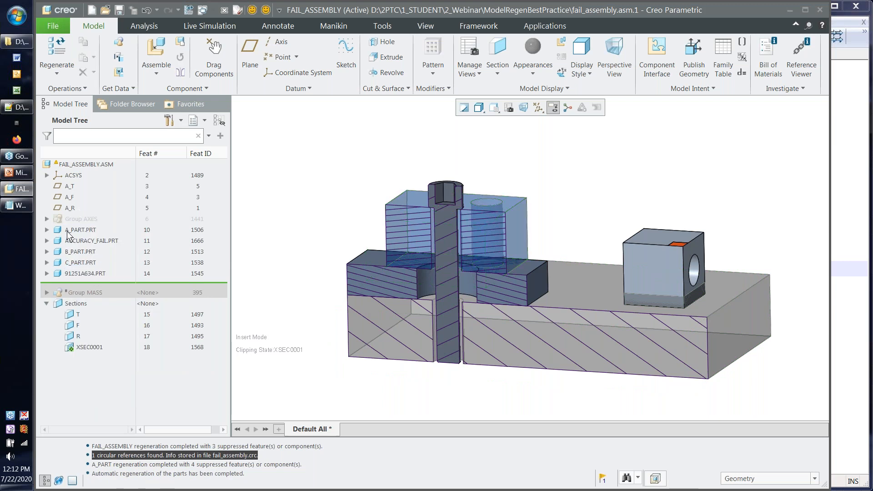
Step: Activate A_PART.PRT within the assembly and examine the fit of its Hole 1 around the bolt
{"action": "left_click", "coordinate": [68, 233]}
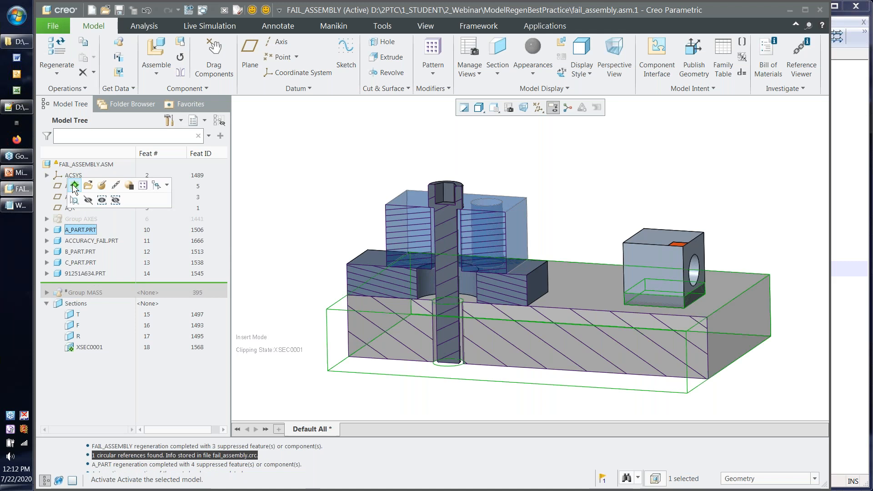
{"action": "left_click", "coordinate": [73, 184]}
{"action": "scroll", "coordinate": [426, 321], "scroll_direction": "up", "scroll_amount": 4}
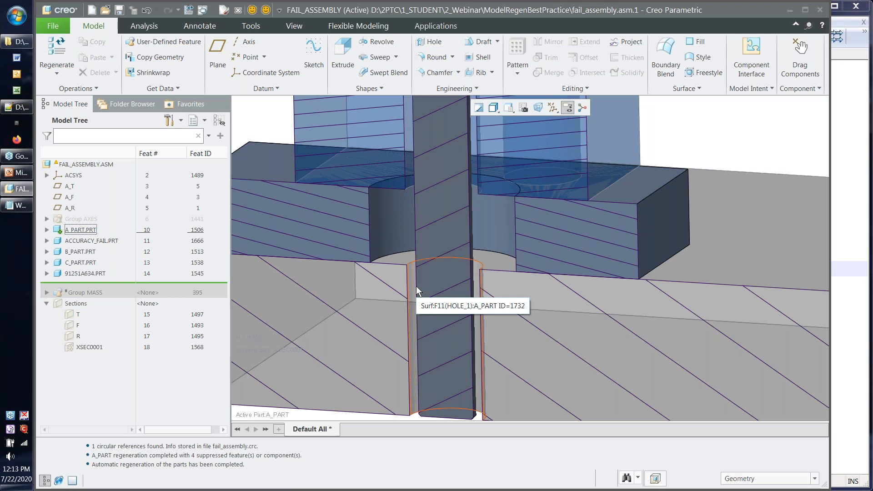
{"action": "scroll", "coordinate": [416, 286], "scroll_direction": "down", "scroll_amount": 5}
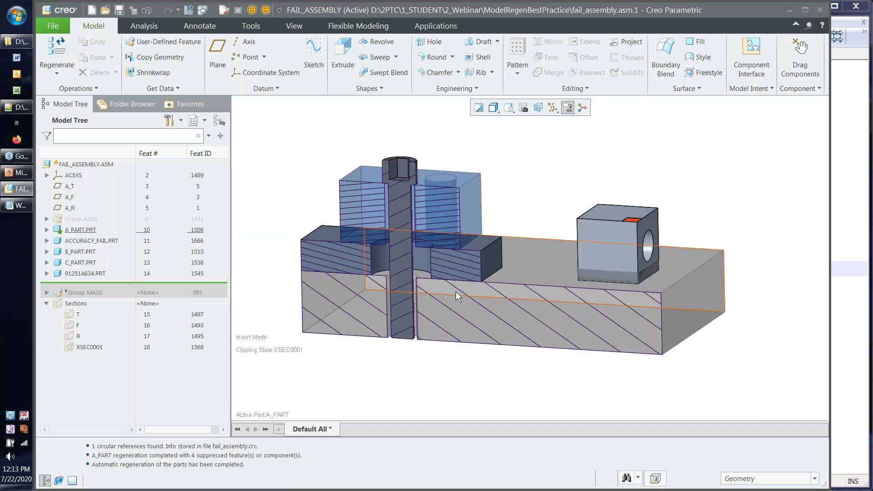
{"action": "scroll", "coordinate": [400, 302], "scroll_direction": "up", "scroll_amount": 3}
{"action": "scroll", "coordinate": [400, 303], "scroll_direction": "down", "scroll_amount": 3}
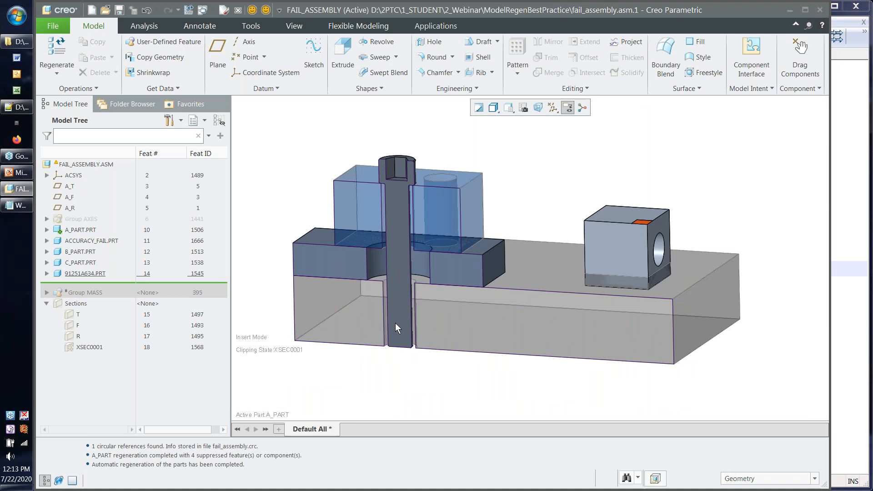
{"action": "scroll", "coordinate": [389, 294], "scroll_direction": "up", "scroll_amount": 3}
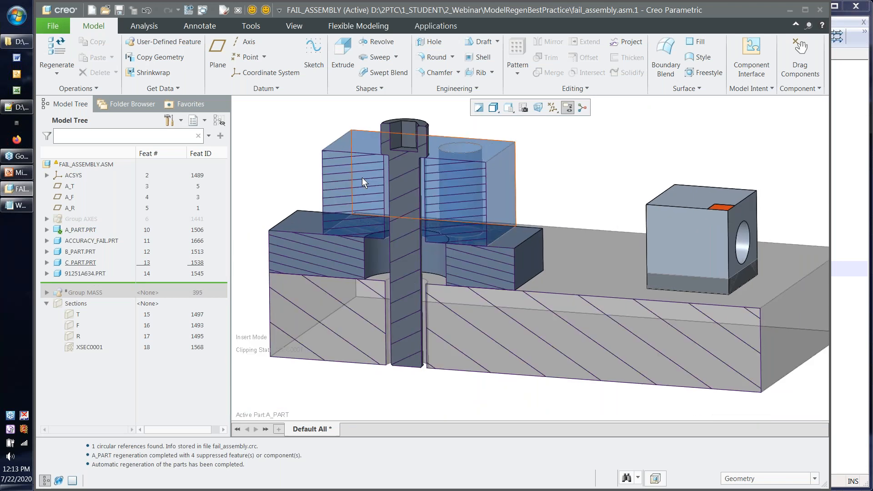
Step: Compare C_PART.PRT with A_PART.PRT by highlighting them, reactivate the top-level assembly, and clear the selection
{"action": "left_click", "coordinate": [362, 179]}
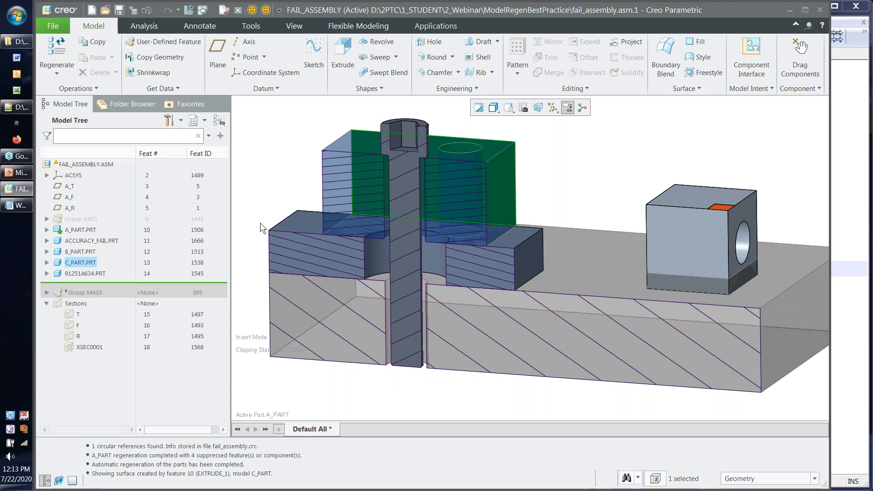
{"action": "left_click", "coordinate": [75, 232]}
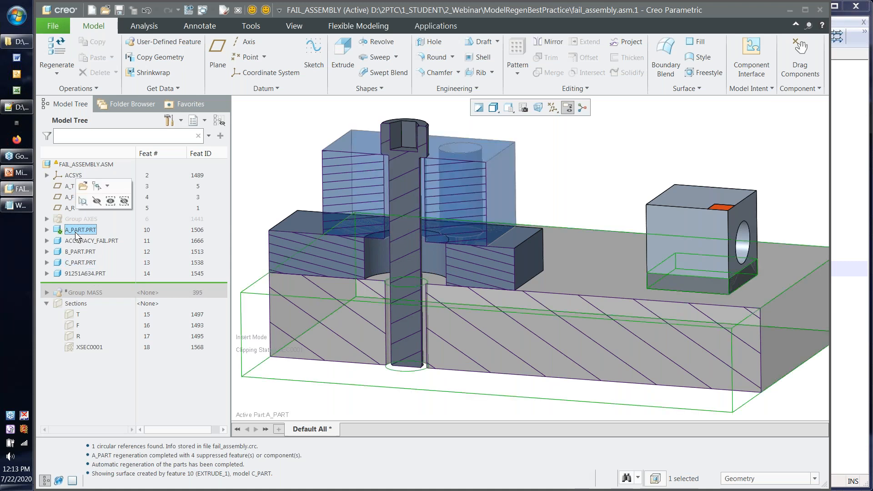
{"action": "mouse_move", "coordinate": [79, 262]}
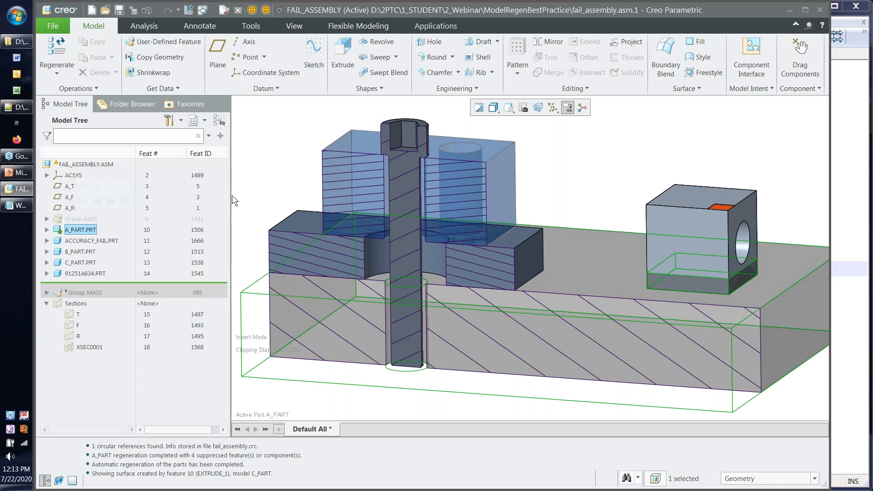
{"action": "key", "text": "ctrl+a"}
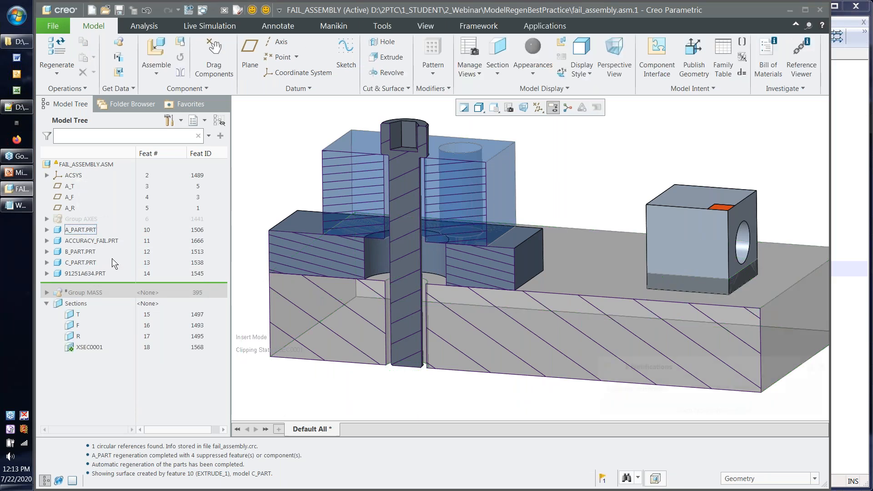
{"action": "left_click", "coordinate": [94, 262]}
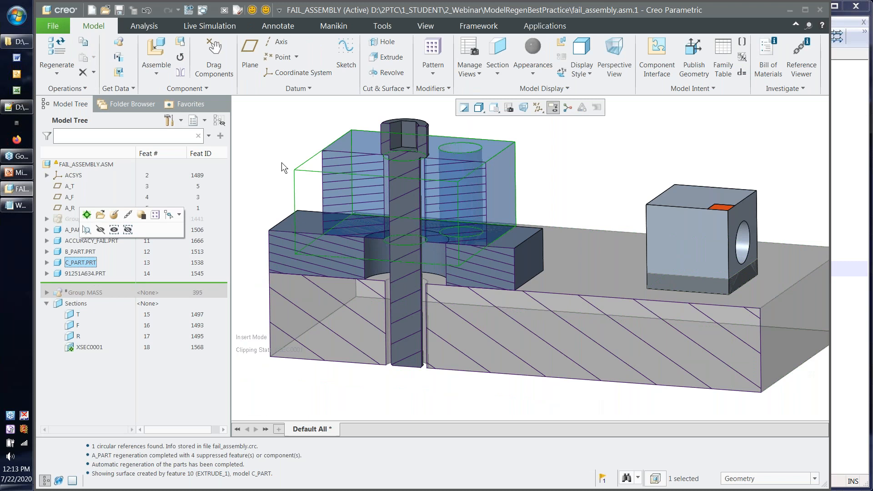
{"action": "left_click", "coordinate": [282, 162]}
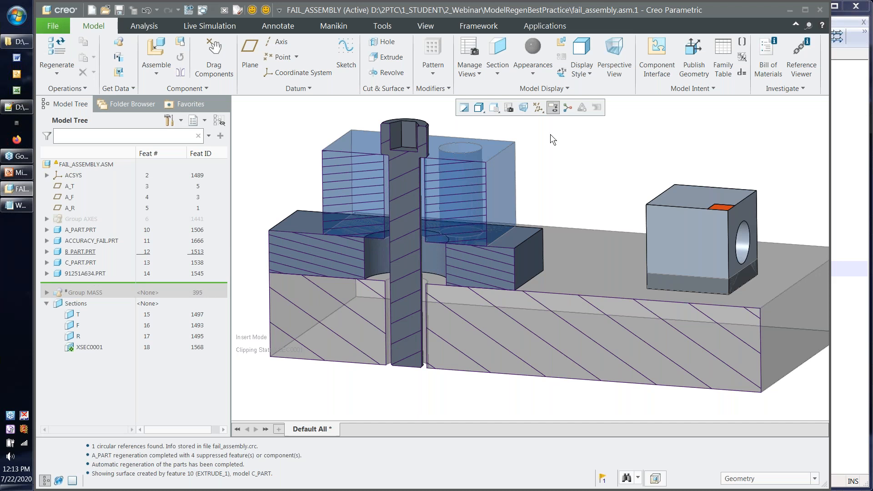
Step: Review the A_PART line under HOLE_1 in fail_assembly.crc in Notepad++, then return to Creo
{"action": "left_click", "coordinate": [837, 143]}
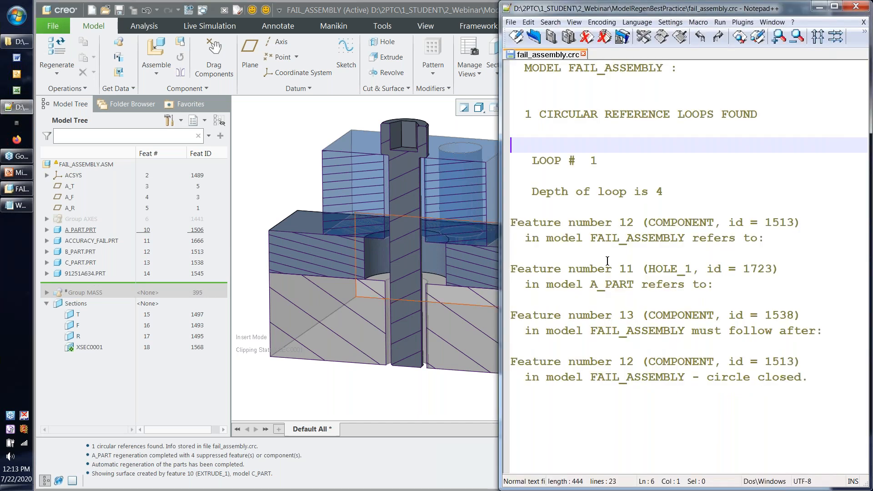
{"action": "left_click", "coordinate": [518, 282]}
{"action": "left_click_drag", "start_coordinate": [519, 282], "coordinate": [691, 284]}
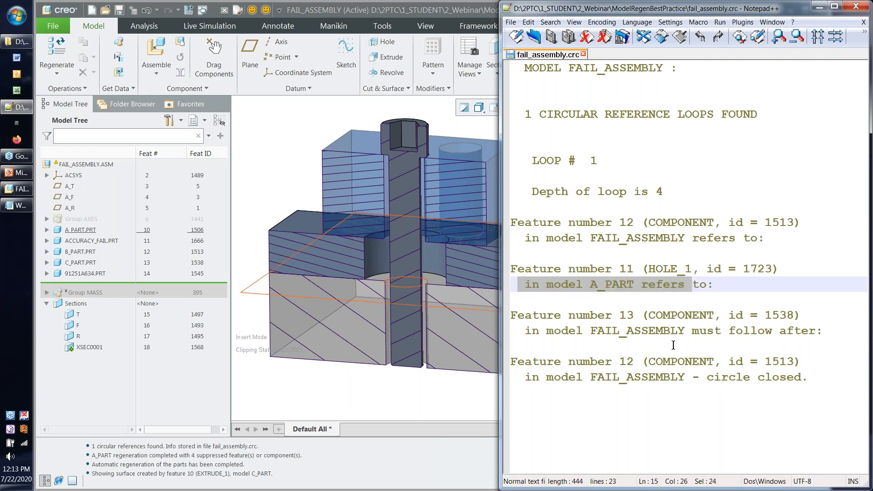
{"action": "left_click", "coordinate": [263, 171]}
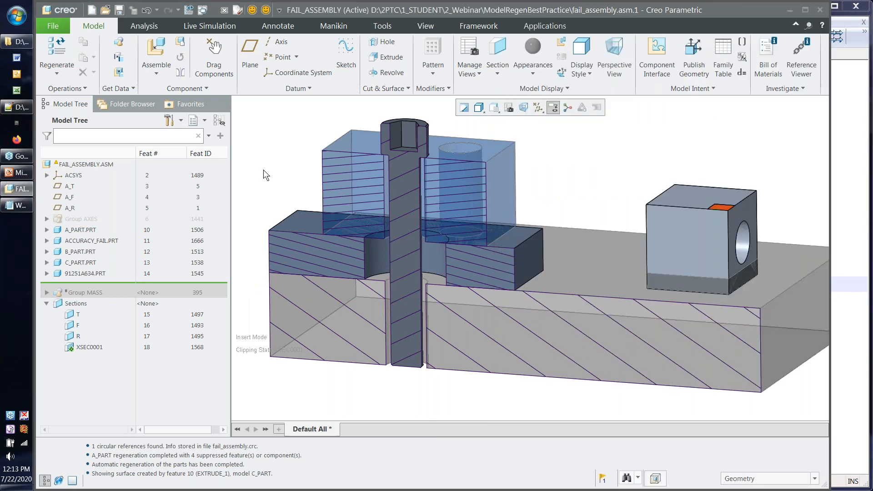
Step: Expand A_PART.PRT, highlight its Hole 1, and compare it with the circular reference report before clearing the selection
{"action": "left_click", "coordinate": [46, 230]}
{"action": "left_click", "coordinate": [79, 330]}
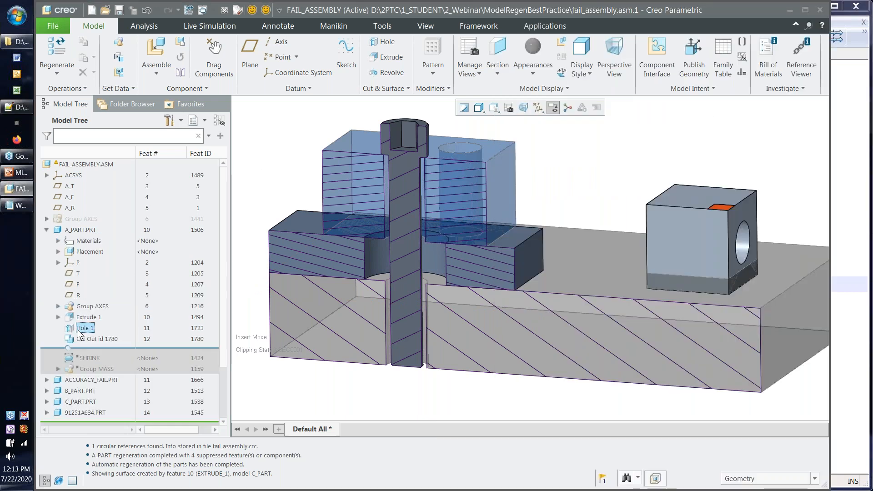
{"action": "left_click", "coordinate": [79, 333]}
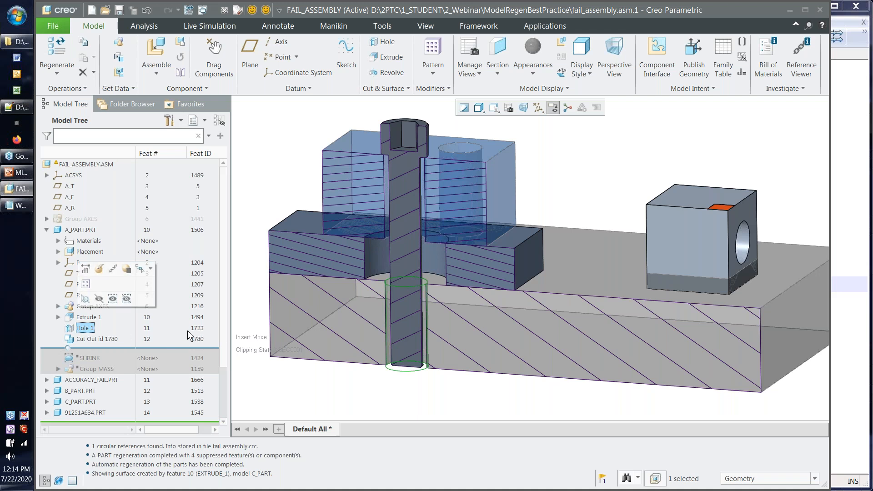
{"action": "left_click", "coordinate": [848, 208]}
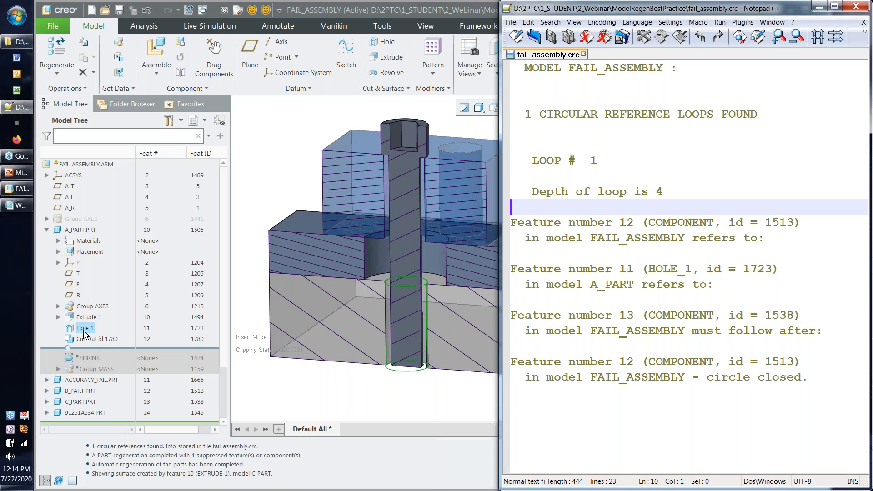
{"action": "left_click", "coordinate": [304, 168]}
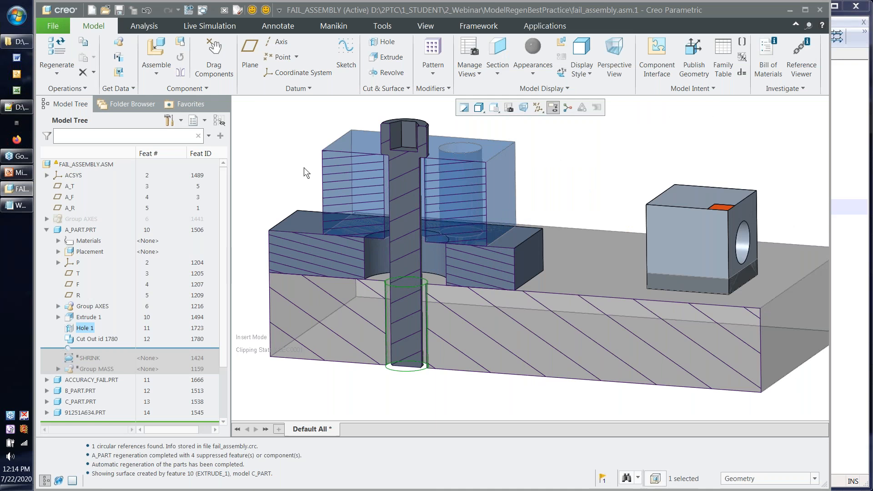
{"action": "left_click", "coordinate": [303, 168]}
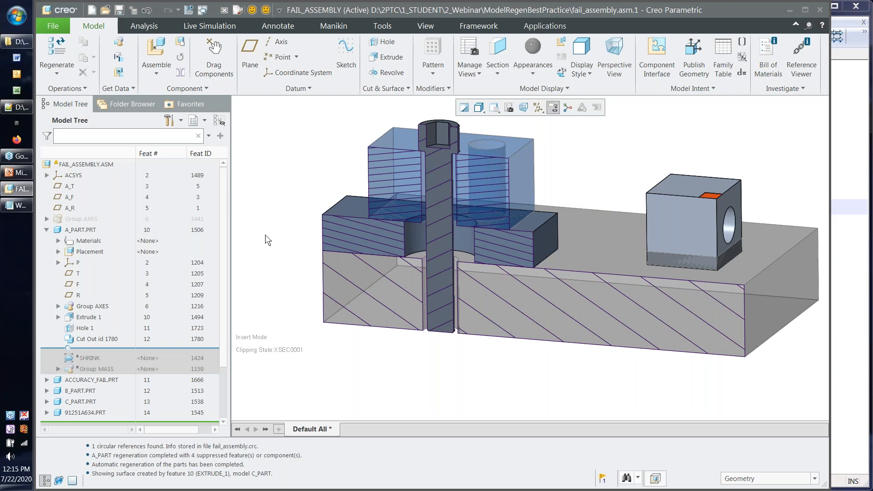
Step: Highlight the full two-line entry for feature number 11, HOLE_1 in A_PART, in fail_assembly.crc and return to Creo
{"action": "left_click", "coordinate": [844, 163]}
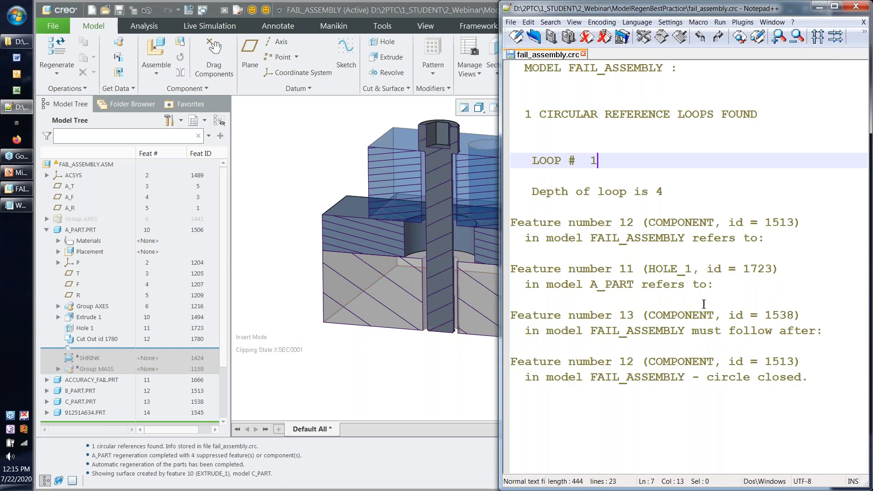
{"action": "left_click", "coordinate": [742, 279]}
{"action": "left_click_drag", "start_coordinate": [741, 280], "coordinate": [510, 269]}
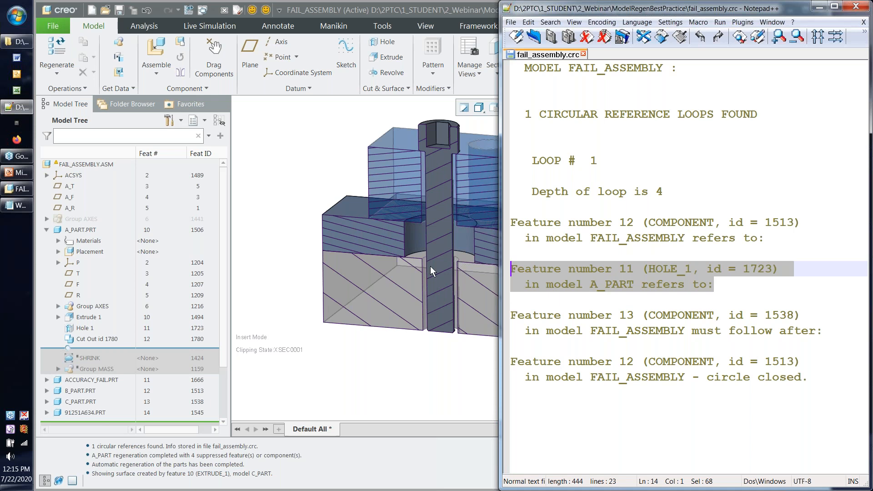
{"action": "left_click", "coordinate": [285, 211]}
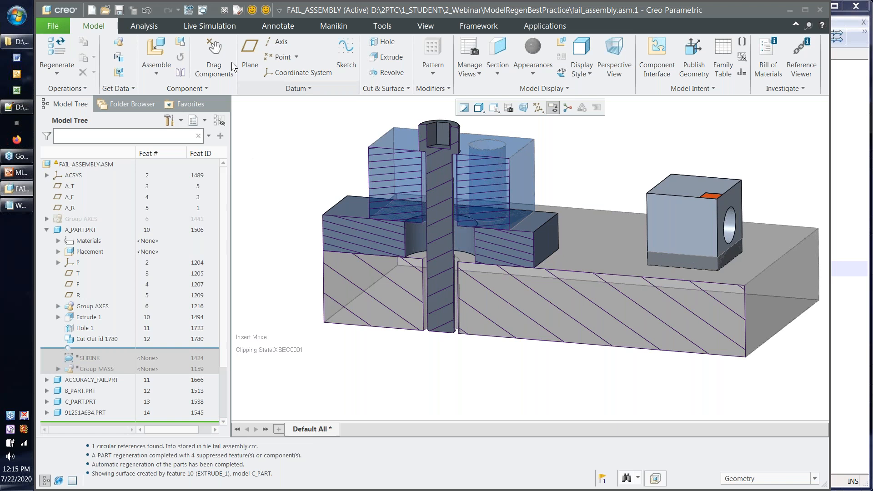
Step: Close and erase the failing assembly, set SkelExample as the working directory, and open ok_assembly.asm
{"action": "left_click", "coordinate": [224, 11]}
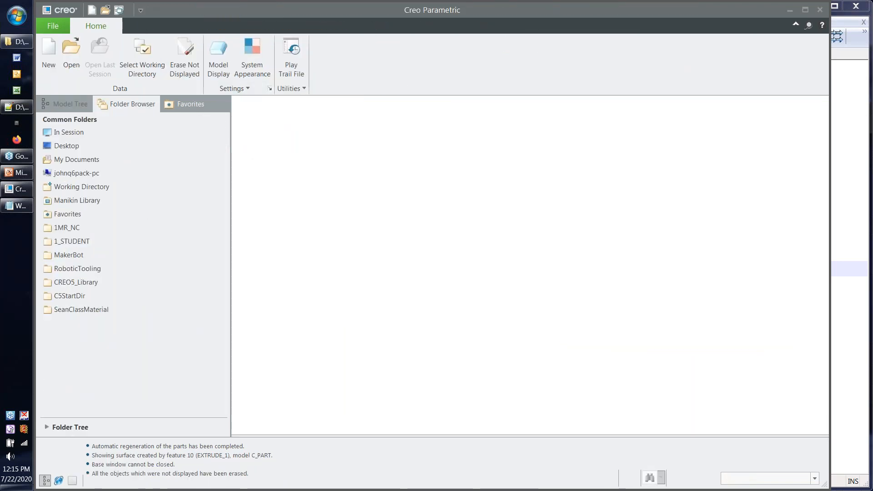
{"action": "double_click", "coordinate": [378, 182]}
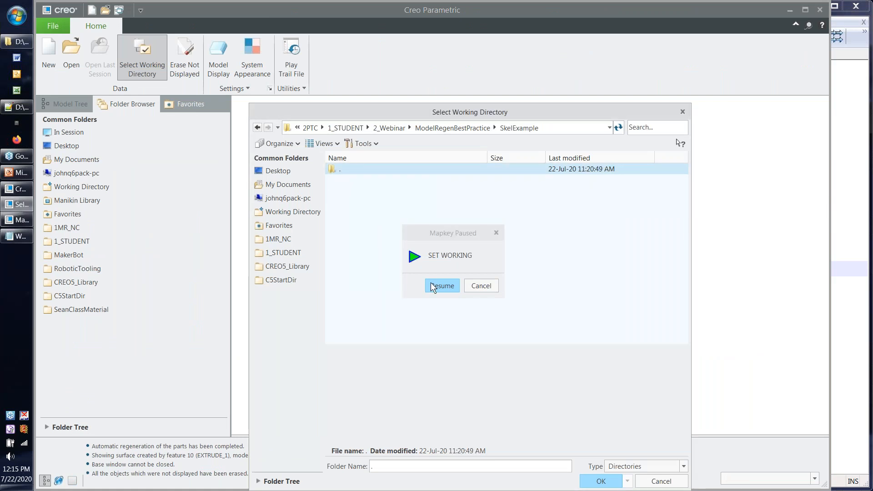
{"action": "left_click", "coordinate": [430, 283]}
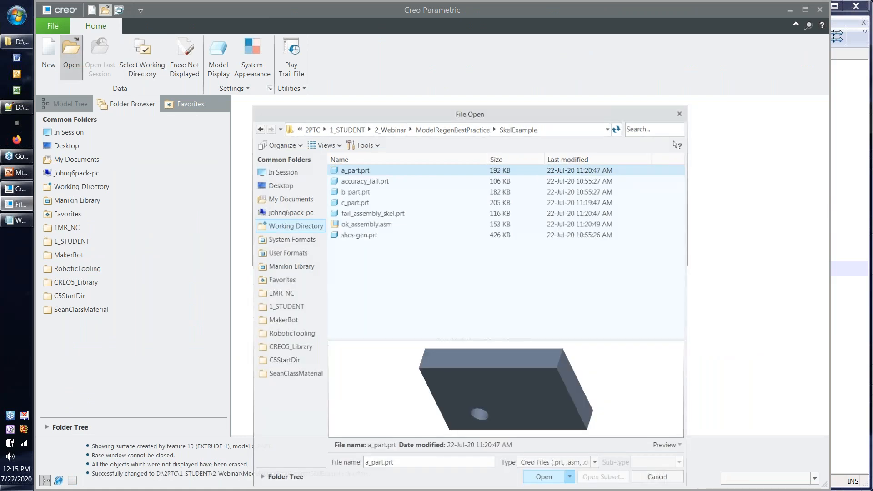
{"action": "double_click", "coordinate": [400, 225]}
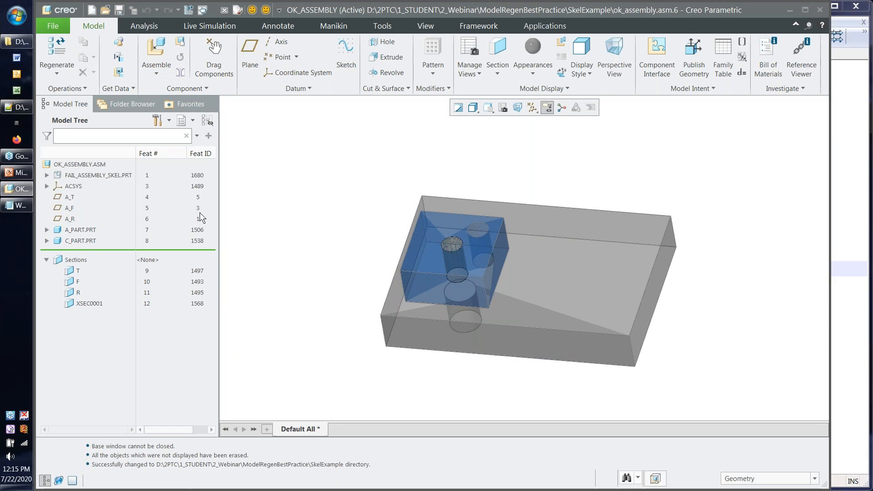
Step: Remove the Feat # and Feat ID columns from the model tree display
{"action": "left_click", "coordinate": [168, 120]}
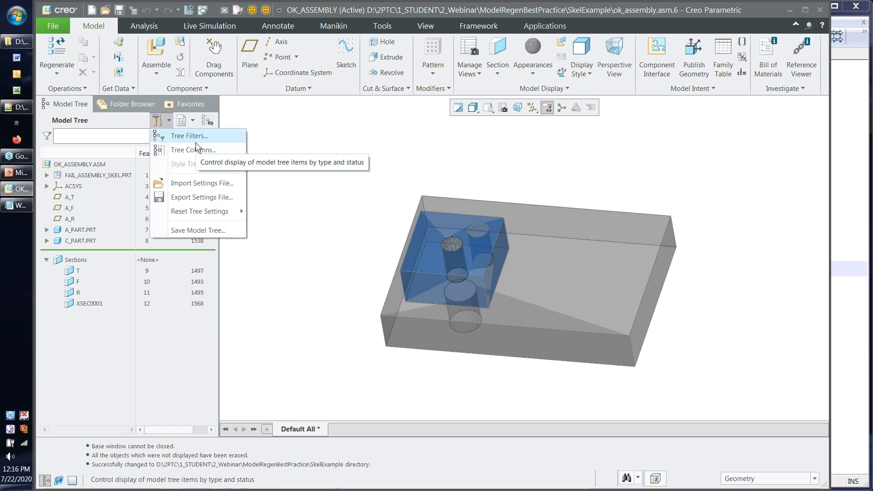
{"action": "left_click", "coordinate": [196, 150]}
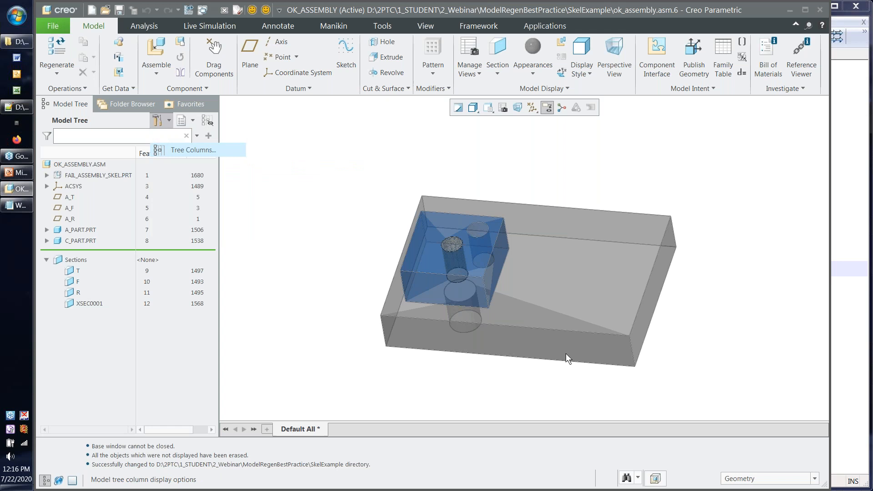
{"action": "left_click", "coordinate": [430, 246]}
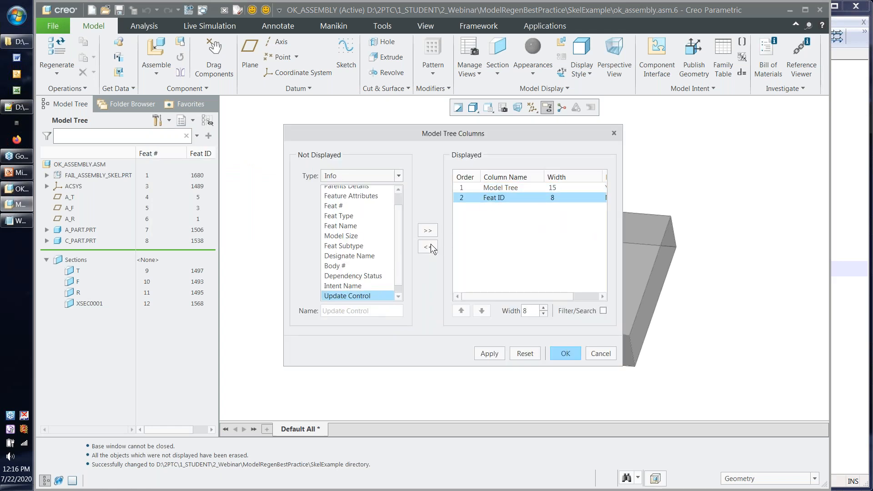
{"action": "left_click", "coordinate": [430, 246]}
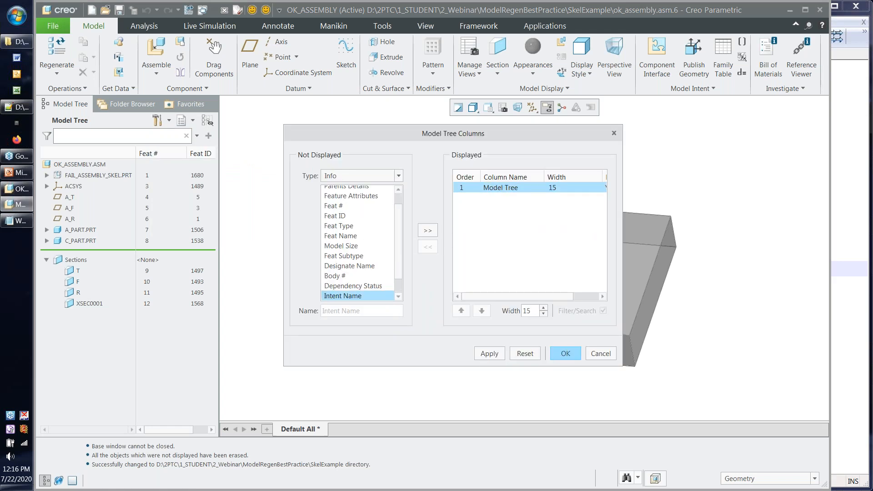
{"action": "left_click", "coordinate": [565, 353]}
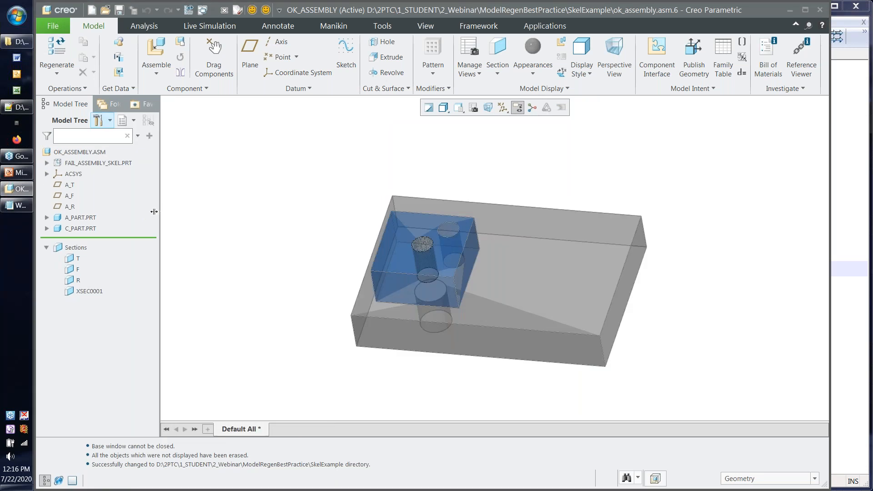
Step: Examine the contents of FAIL_ASSEMBLY_SKEL.PRT and C_PART.PRT in the model tree and highlight C_PART's Hole 2
{"action": "middle_click_drag", "start_coordinate": [227, 274], "coordinate": [231, 249]}
{"action": "scroll", "coordinate": [230, 250], "scroll_direction": "down", "scroll_amount": 1}
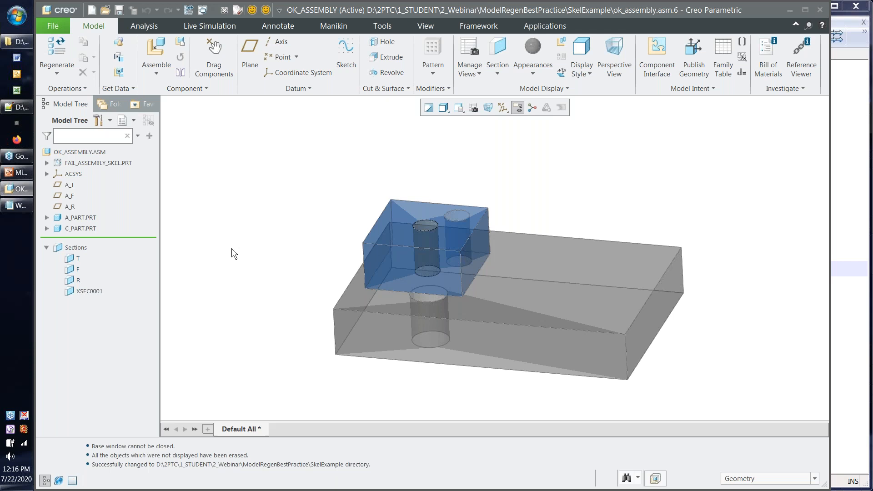
{"action": "left_click", "coordinate": [47, 162]}
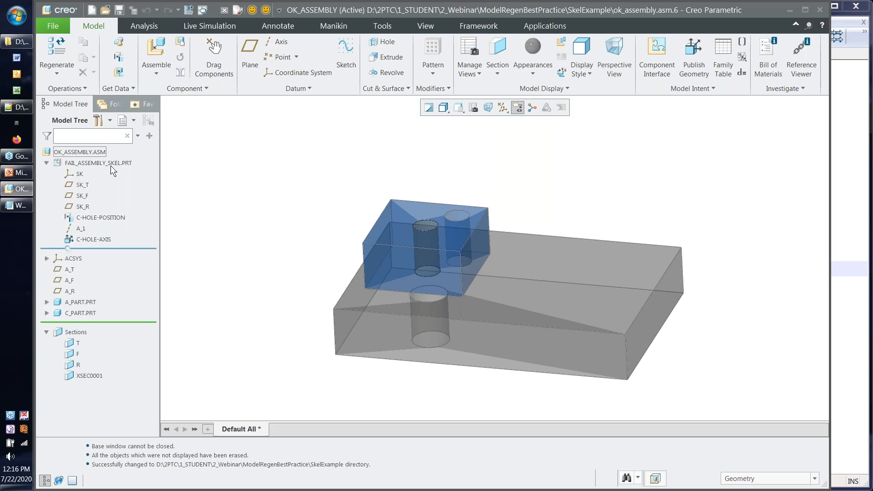
{"action": "mouse_move", "coordinate": [110, 165]}
{"action": "left_click", "coordinate": [46, 313]}
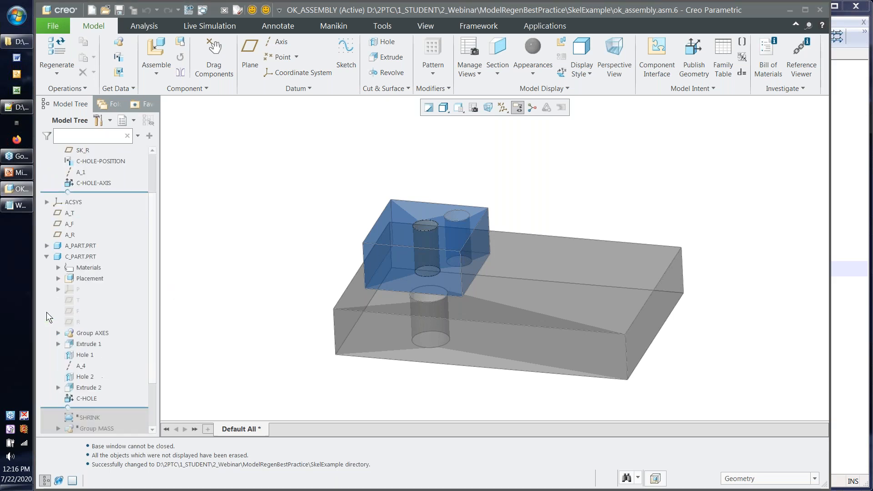
{"action": "left_click", "coordinate": [85, 377]}
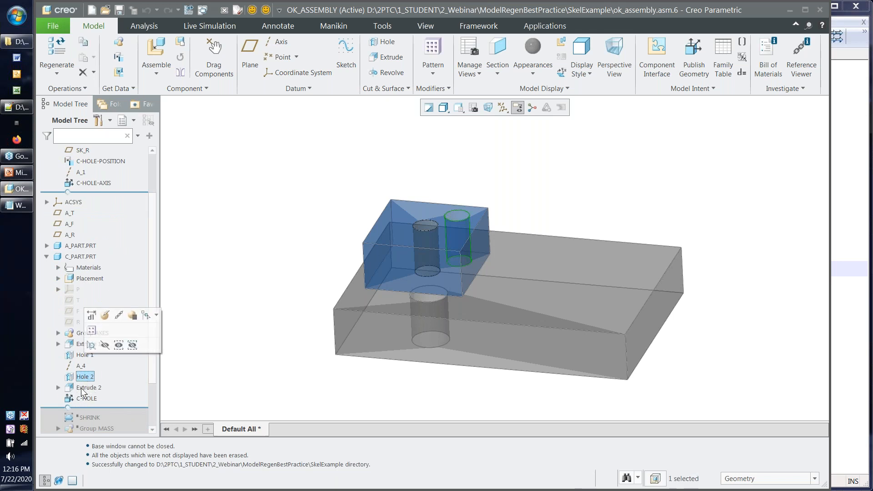
Step: Highlight C_PART's Hole 1 and inspect the surface set in the C-HOLE publish geometry definition, leaving it unchanged
{"action": "left_click", "coordinate": [82, 355]}
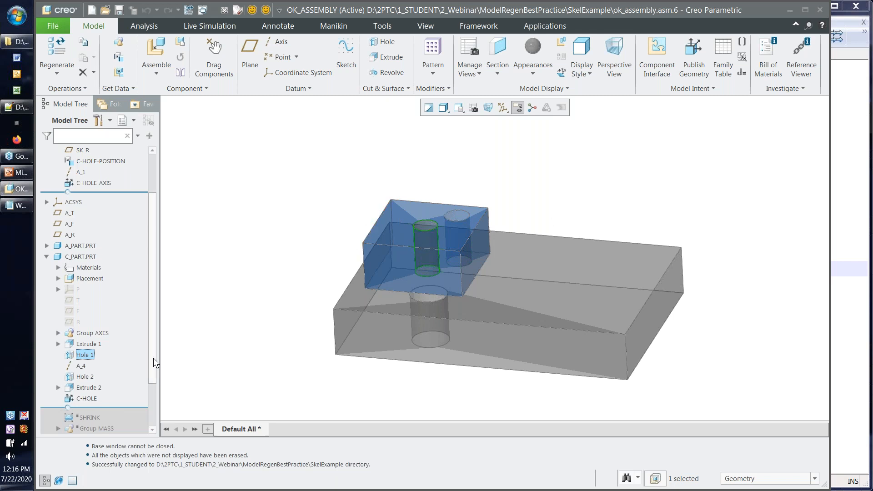
{"action": "left_click", "coordinate": [83, 397]}
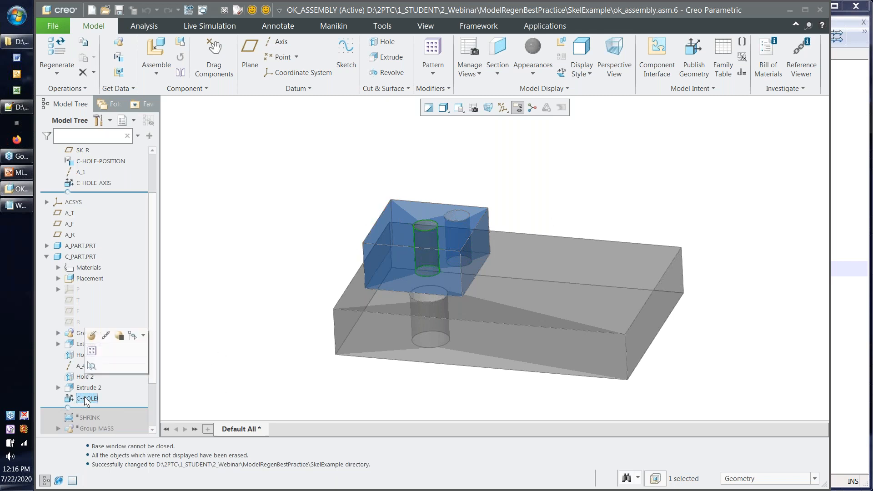
{"action": "left_click", "coordinate": [92, 337]}
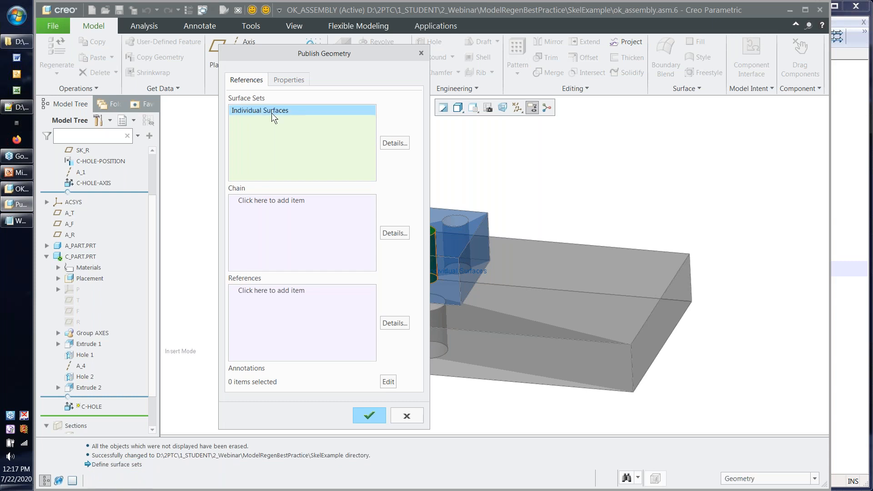
{"action": "left_click", "coordinate": [408, 417]}
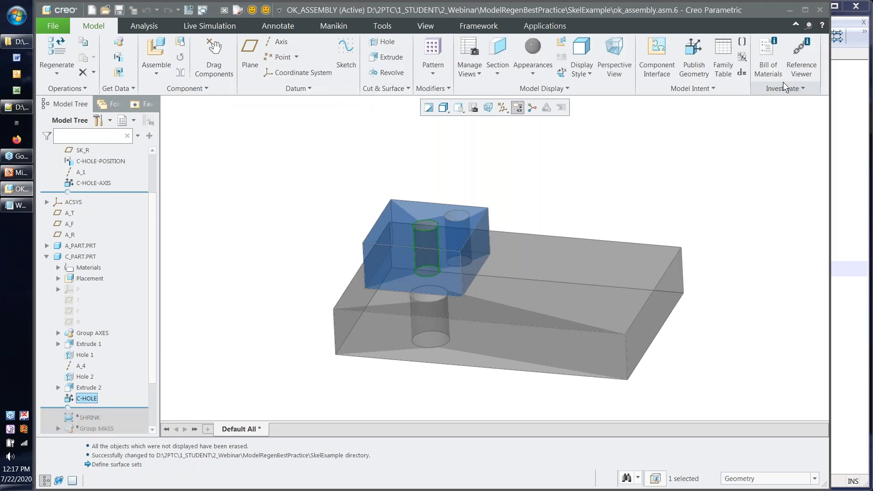
{"action": "left_click", "coordinate": [688, 87]}
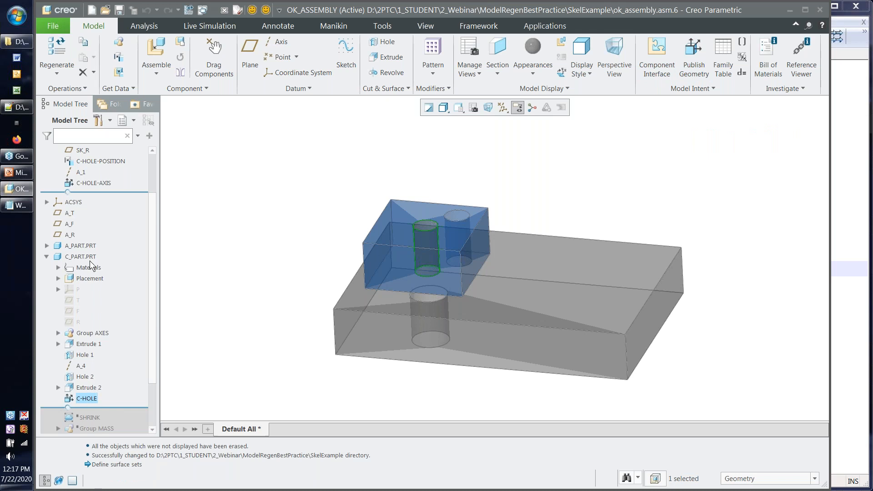
Step: Inspect the references of the skeleton's C-HOLE-POSITION copy geometry and exit its definition without changes
{"action": "scroll", "coordinate": [93, 202], "scroll_direction": "up", "scroll_amount": 2}
{"action": "scroll", "coordinate": [92, 200], "scroll_direction": "up", "scroll_amount": 1}
{"action": "left_click", "coordinate": [105, 219]}
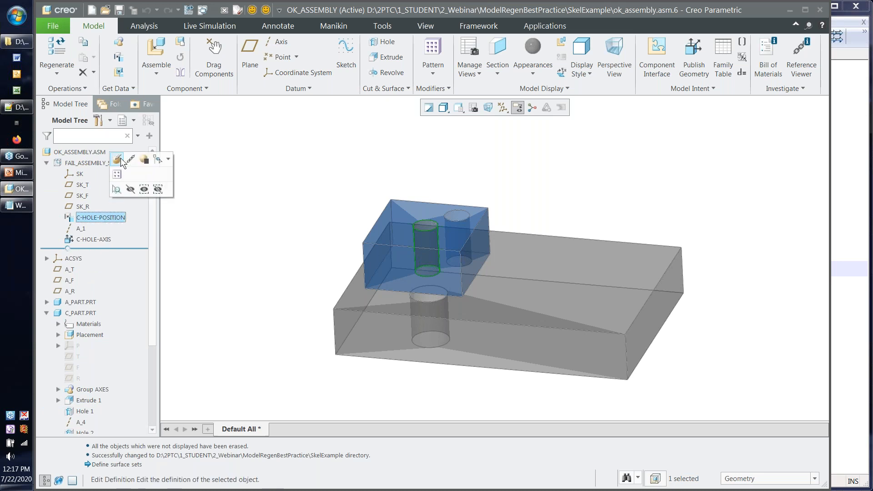
{"action": "left_click", "coordinate": [119, 158]}
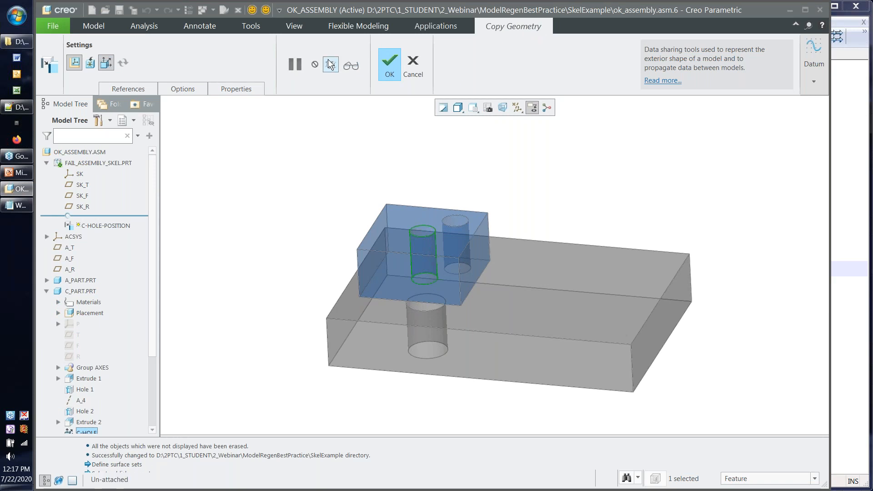
{"action": "left_click", "coordinate": [119, 89]}
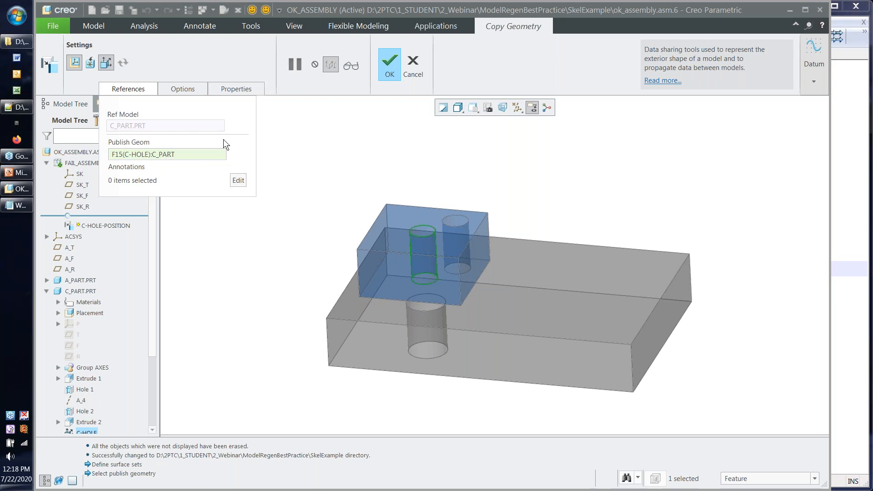
{"action": "left_click", "coordinate": [409, 72]}
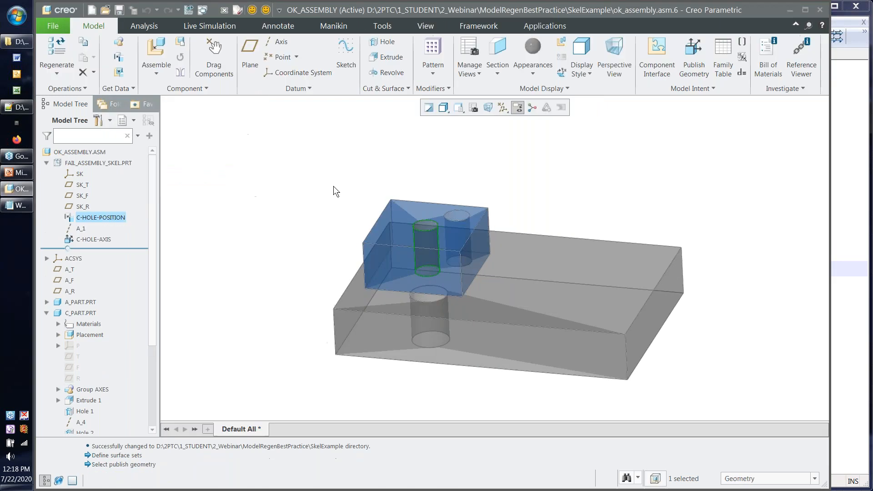
Step: Highlight axis A_1 and the C-HOLE-AXIS publish geometry in FAIL_ASSEMBLY_SKEL.PRT
{"action": "left_click", "coordinate": [81, 229]}
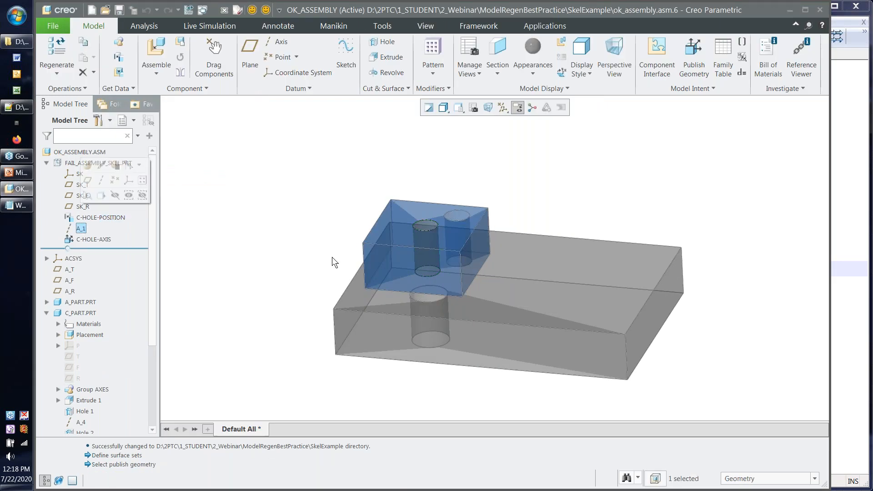
{"action": "left_click", "coordinate": [233, 219]}
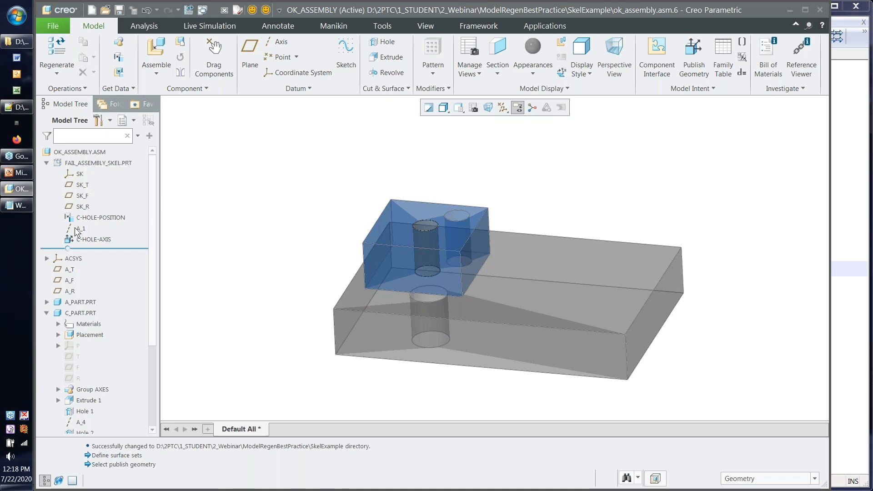
{"action": "left_click", "coordinate": [85, 230]}
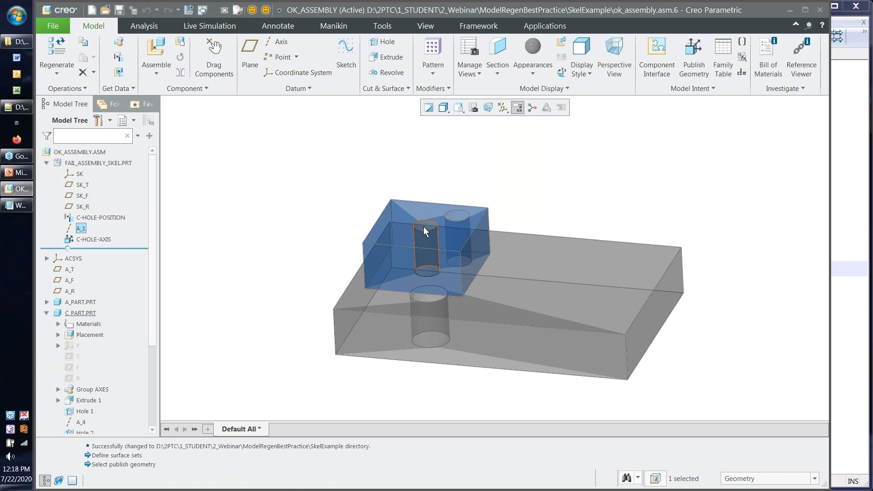
{"action": "left_click", "coordinate": [94, 239]}
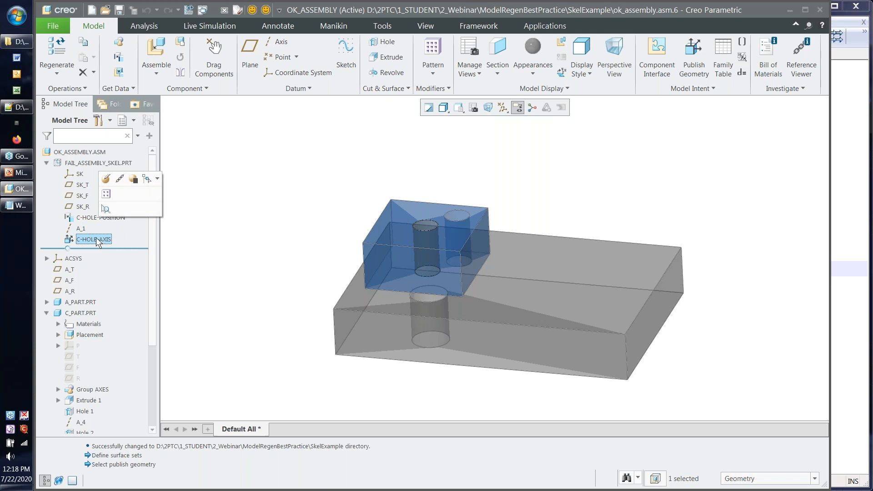
Step: Expand A_PART.PRT and inspect the references of its C-HOLE-POSITION copy geometry, exiting the definition without changes
{"action": "left_click", "coordinate": [46, 313]}
{"action": "left_click", "coordinate": [46, 302]}
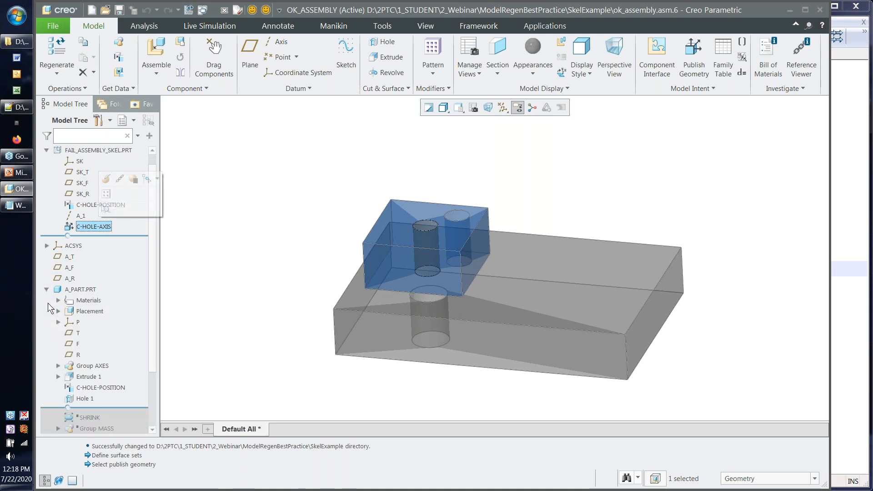
{"action": "scroll", "coordinate": [73, 328], "scroll_direction": "down", "scroll_amount": 3}
{"action": "left_click", "coordinate": [110, 333]}
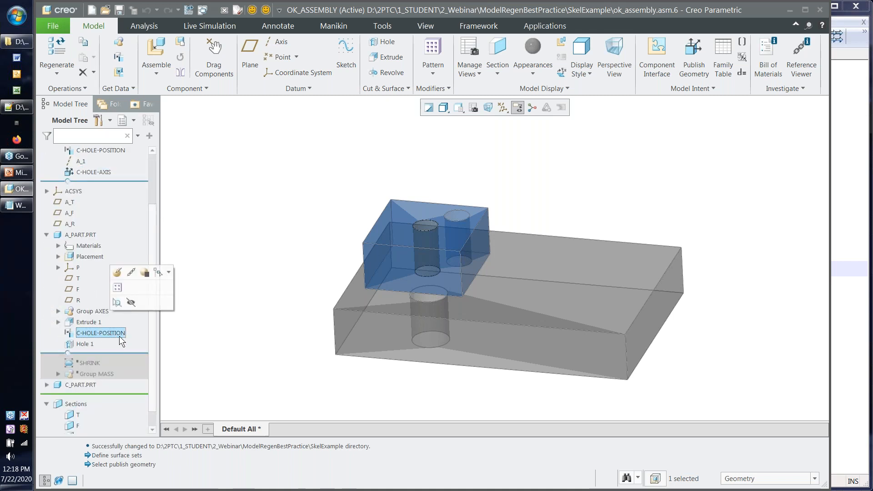
{"action": "scroll", "coordinate": [107, 367], "scroll_direction": "up", "scroll_amount": 1}
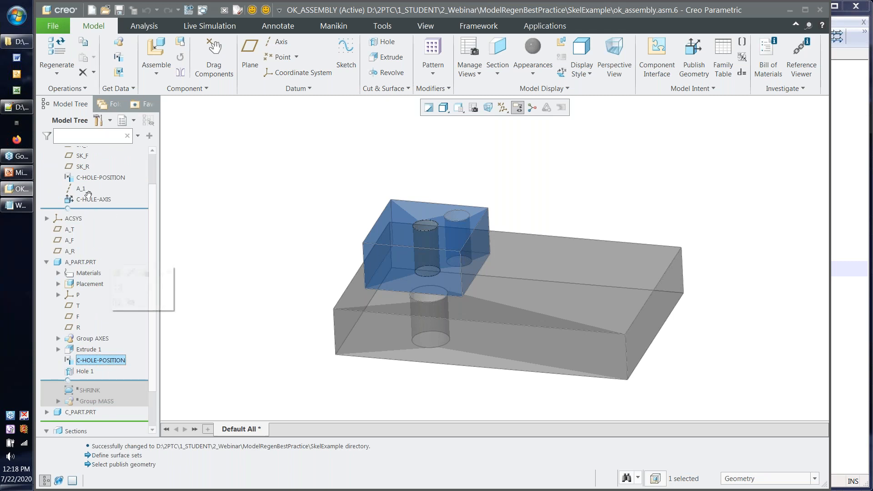
{"action": "mouse_move", "coordinate": [111, 291]}
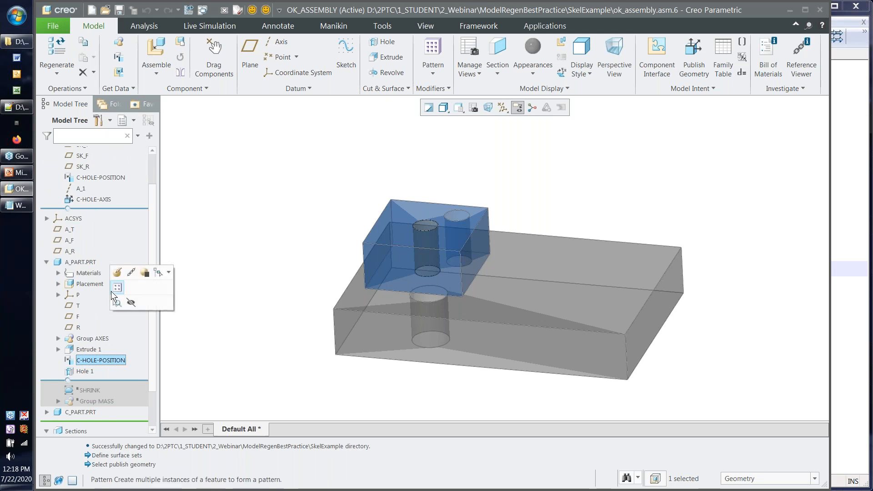
{"action": "left_click", "coordinate": [121, 269]}
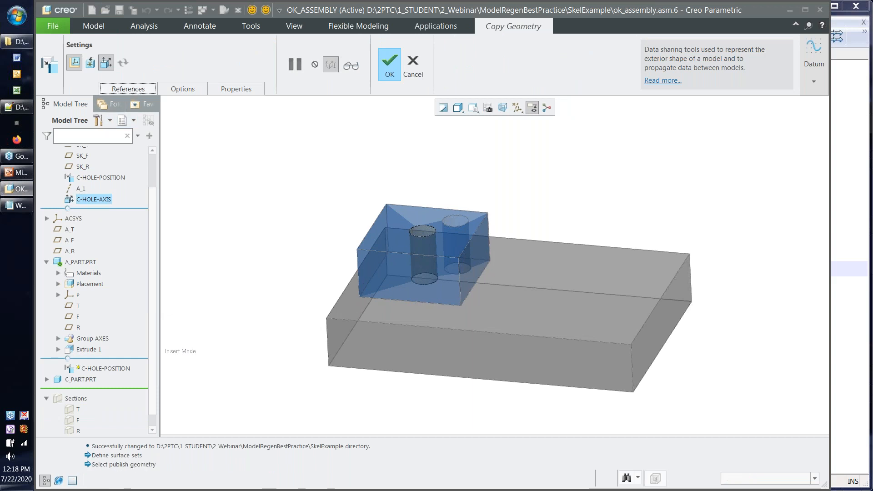
{"action": "left_click", "coordinate": [128, 89]}
{"action": "left_click", "coordinate": [185, 154]}
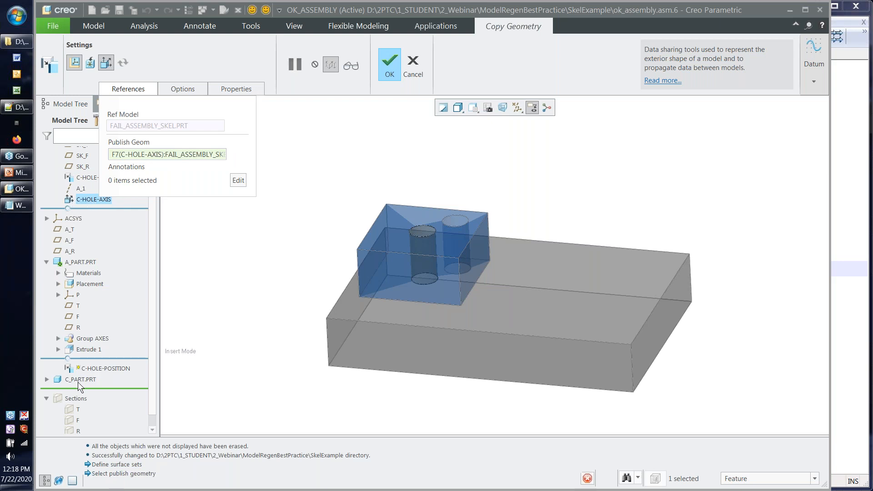
{"action": "mouse_move", "coordinate": [78, 381]}
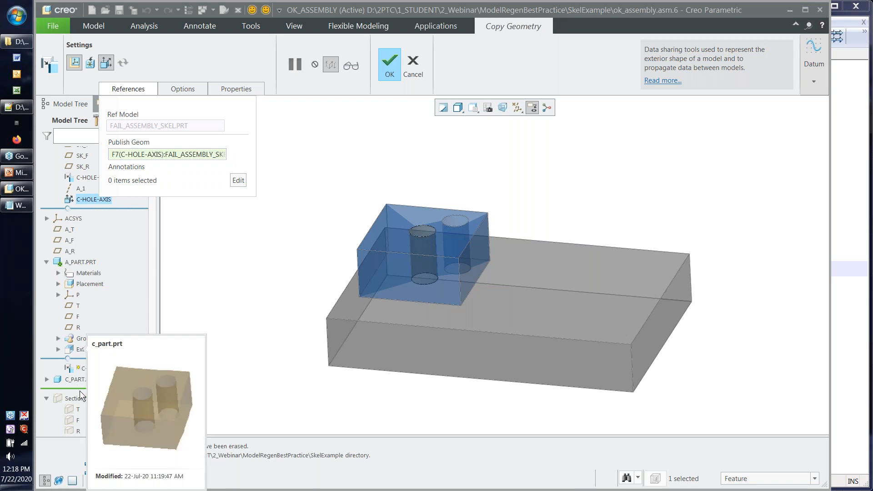
{"action": "left_click", "coordinate": [410, 73]}
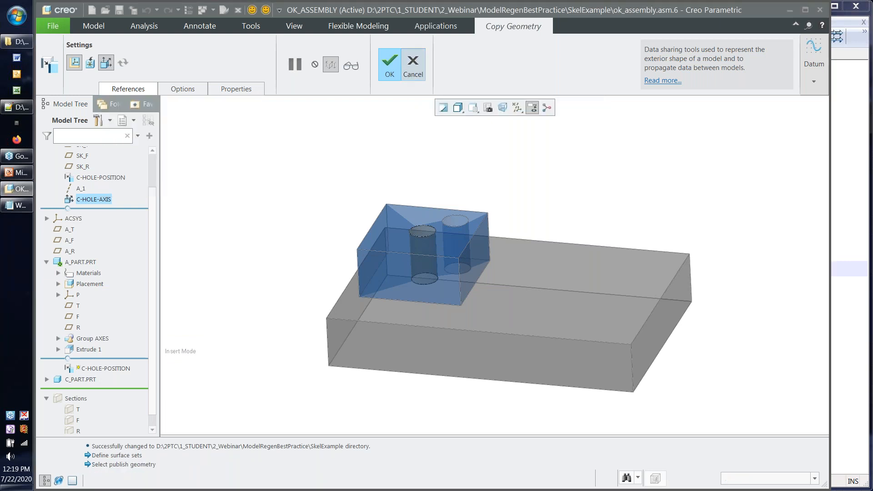
Step: Collapse FAIL_ASSEMBLY_SKEL.PRT and A_PART.PRT in the model tree
{"action": "left_click", "coordinate": [53, 263]}
{"action": "left_click_drag", "start_coordinate": [152, 192], "coordinate": [151, 160]}
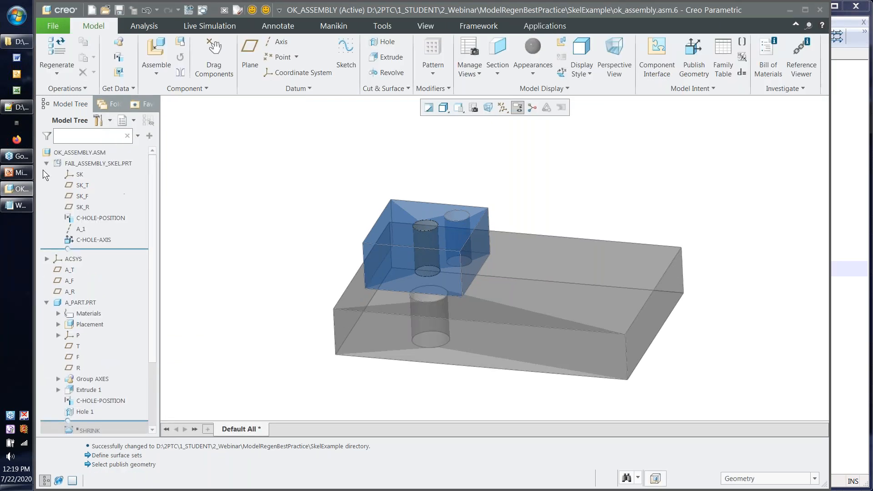
{"action": "left_click", "coordinate": [46, 164]}
{"action": "left_click", "coordinate": [47, 218]}
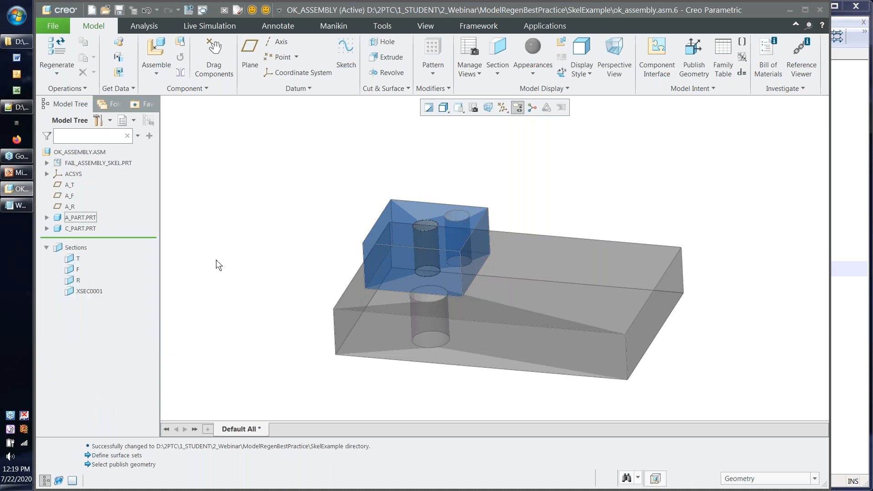
Step: Swap the order of A_PART.PRT and C_PART.PRT in the model tree and restore the original order
{"action": "left_click", "coordinate": [84, 217]}
{"action": "left_click", "coordinate": [80, 228]}
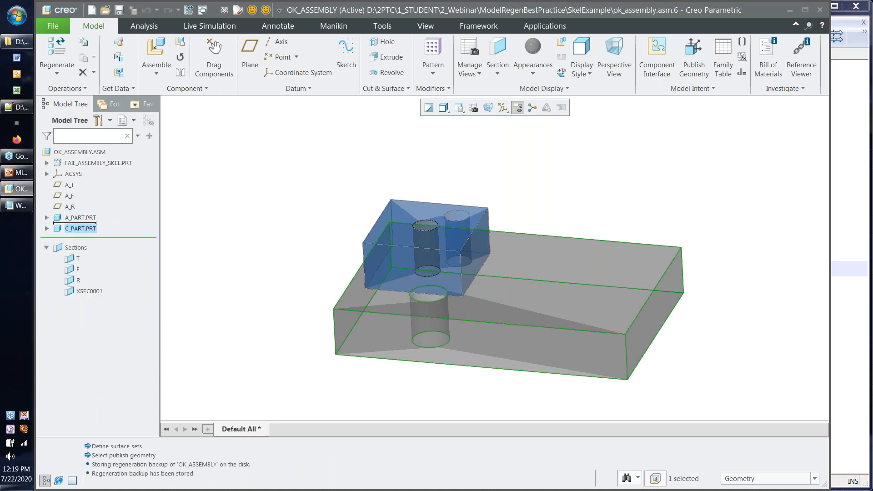
{"action": "left_click", "coordinate": [254, 274]}
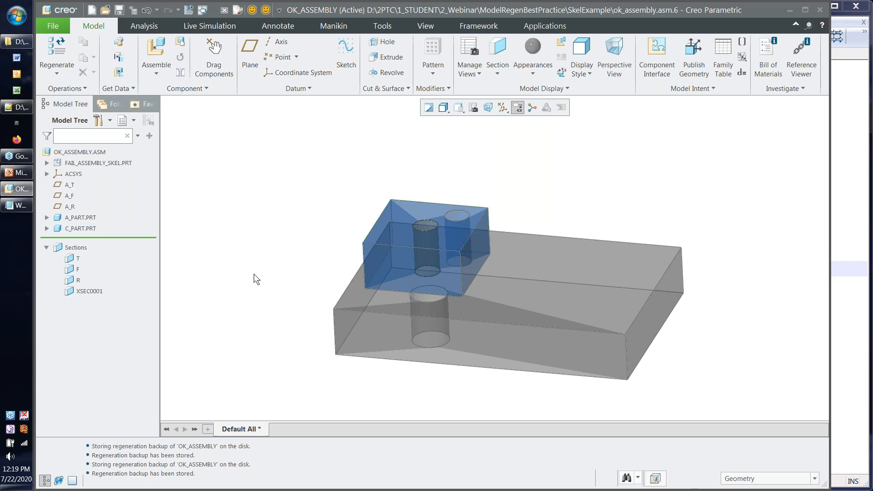
Step: Regenerate the assembly, highlight A_PART.PRT and FAIL_ASSEMBLY_SKEL.PRT in the model tree, and clear the selection
{"action": "key", "text": "ctrl+g"}
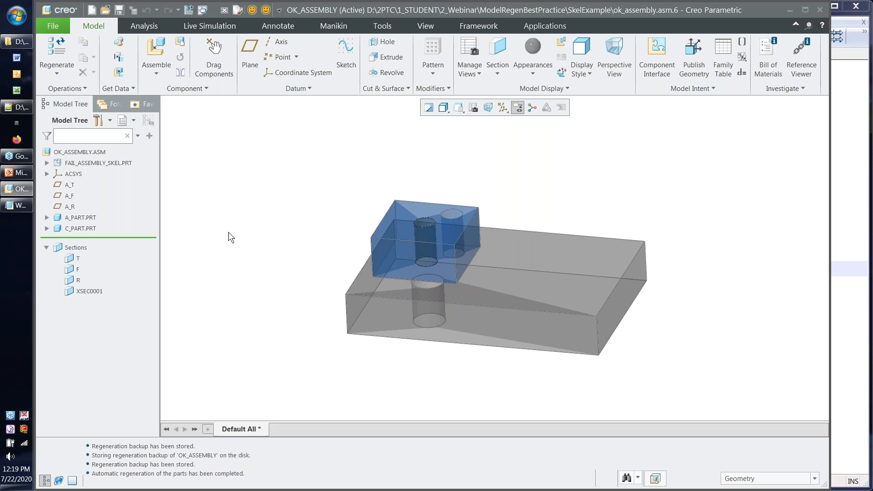
{"action": "left_click", "coordinate": [83, 220]}
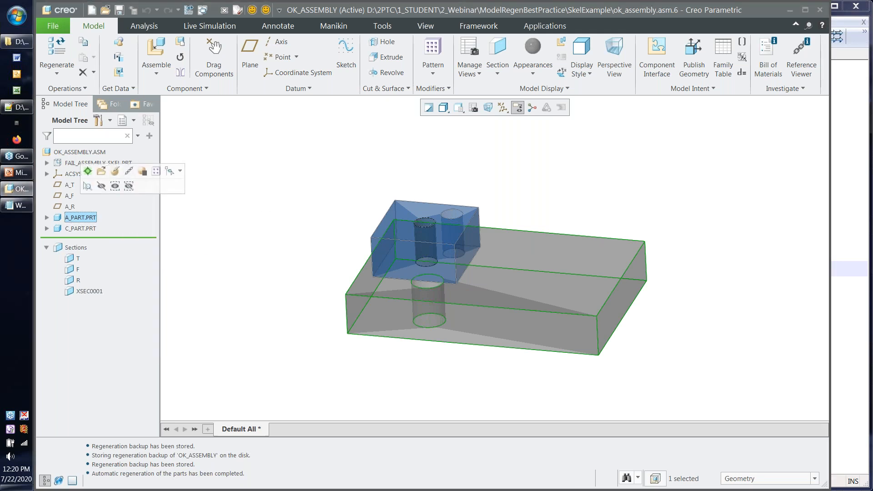
{"action": "left_click", "coordinate": [74, 163]}
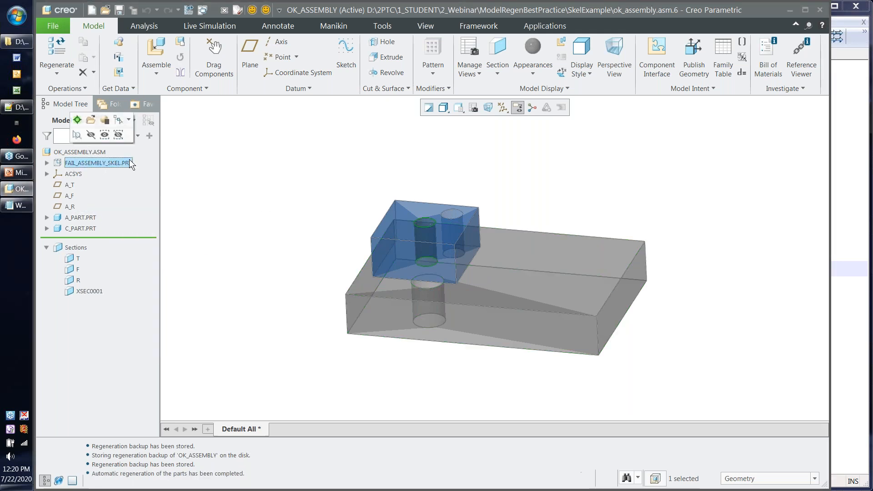
{"action": "left_click", "coordinate": [262, 193]}
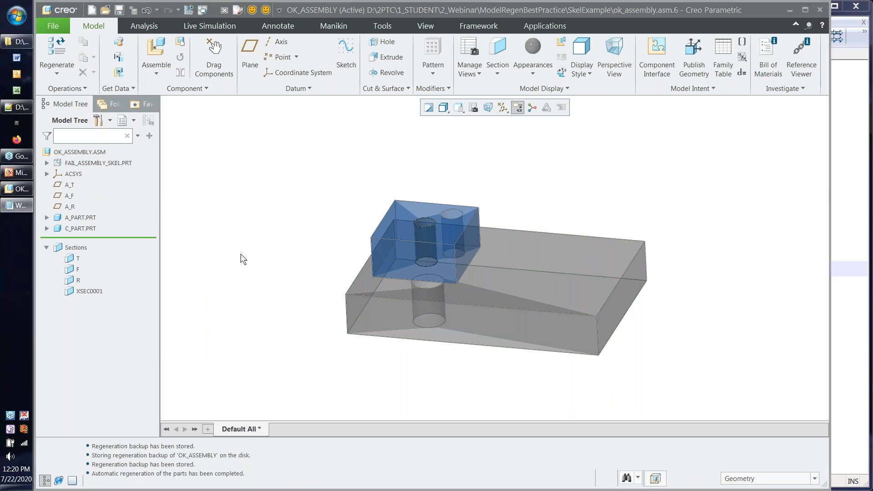
{"action": "left_click", "coordinate": [76, 220]}
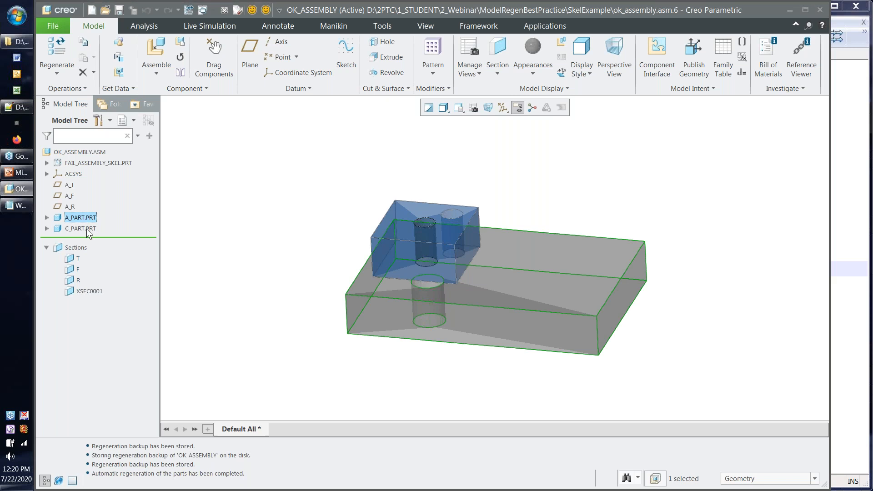
{"action": "mouse_move", "coordinate": [86, 228]}
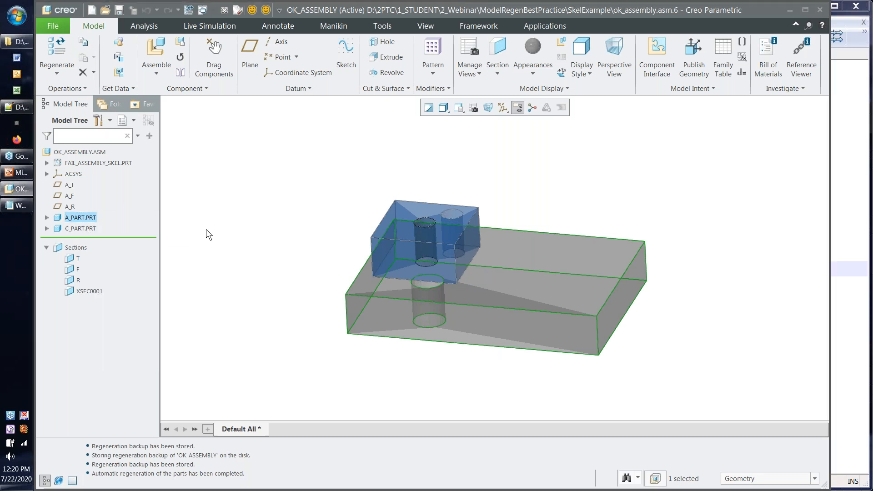
{"action": "left_click", "coordinate": [206, 230]}
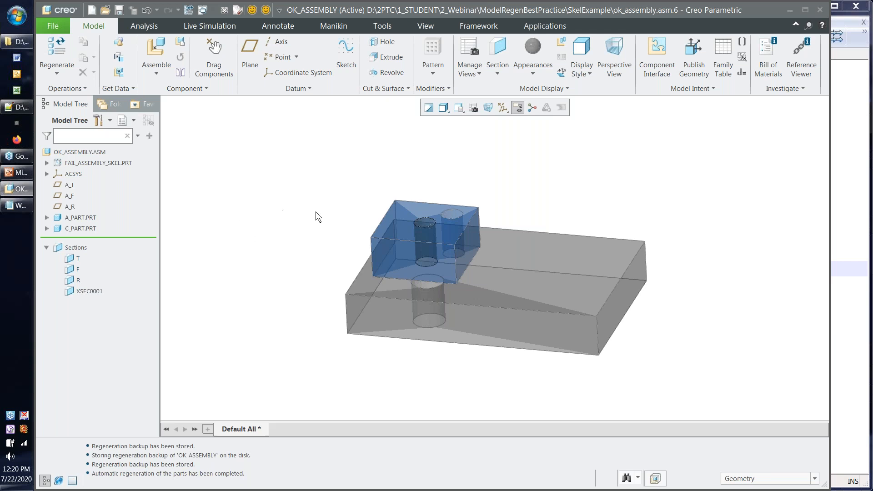
Step: Review the assembly's simplified representations in the View Manager, highlighting Default Envelope Rep and Automatic Rep, and close it
{"action": "left_click", "coordinate": [473, 108]}
{"action": "left_click_drag", "start_coordinate": [736, 112], "coordinate": [421, 135]}
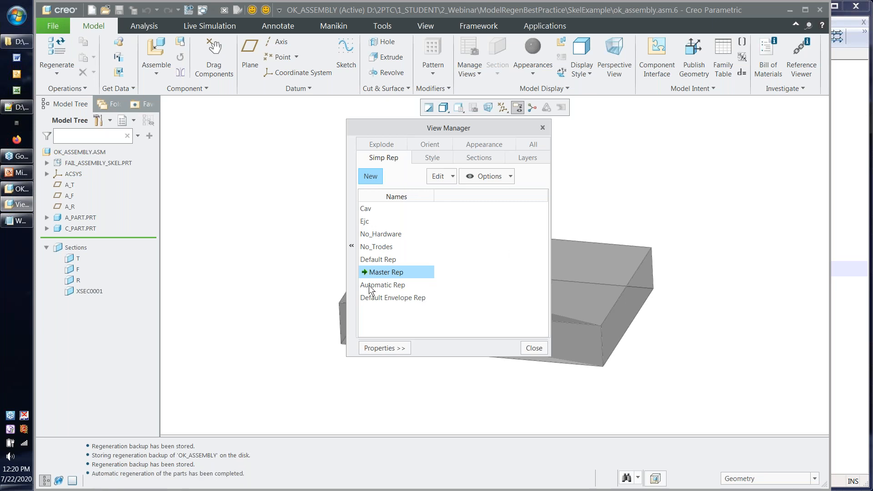
{"action": "left_click", "coordinate": [389, 296]}
{"action": "left_click", "coordinate": [402, 286]}
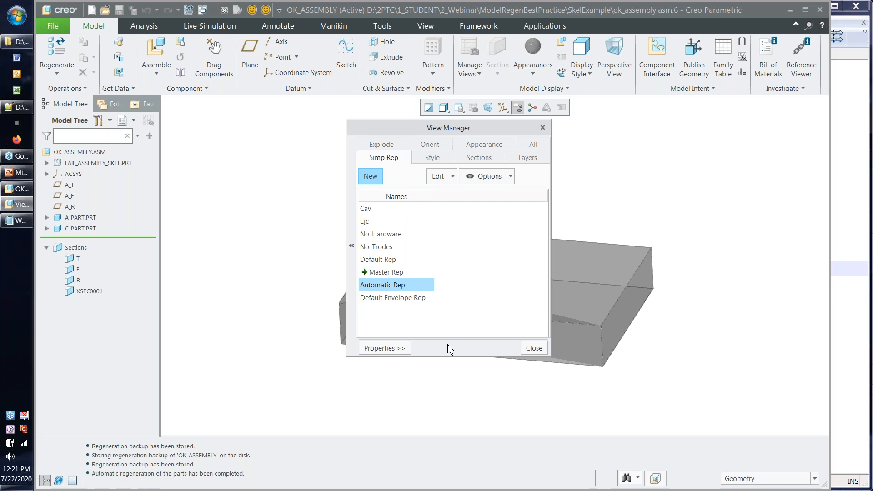
{"action": "left_click", "coordinate": [536, 349]}
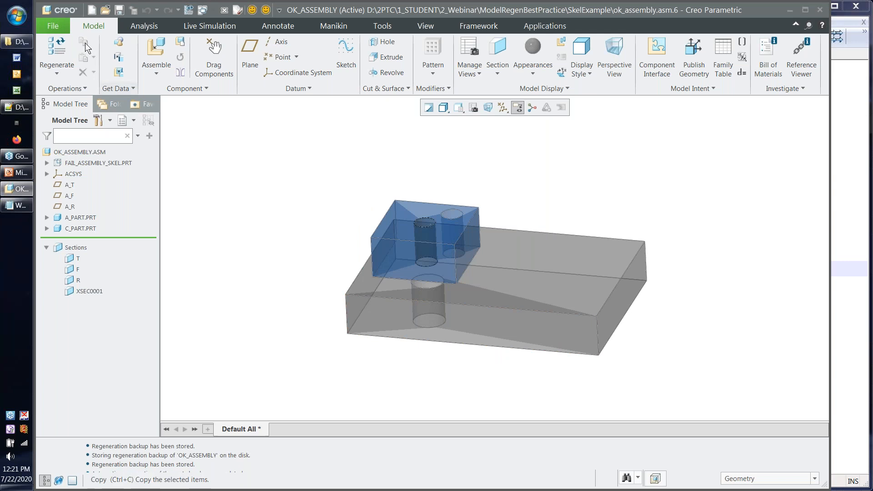
Step: Find configuration options matching the keyword "generic" in the Configuration Editor, with descriptions included in the search
{"action": "left_click", "coordinate": [53, 26]}
{"action": "left_click", "coordinate": [68, 277]}
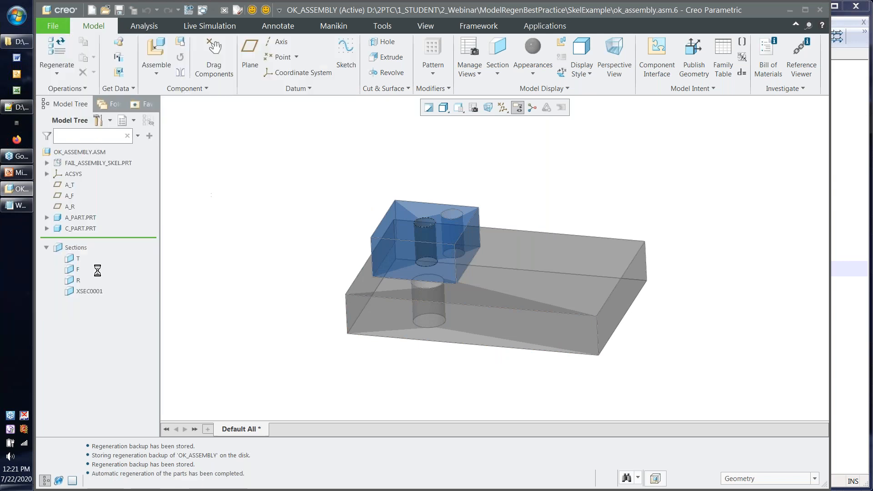
{"action": "left_click", "coordinate": [211, 310]}
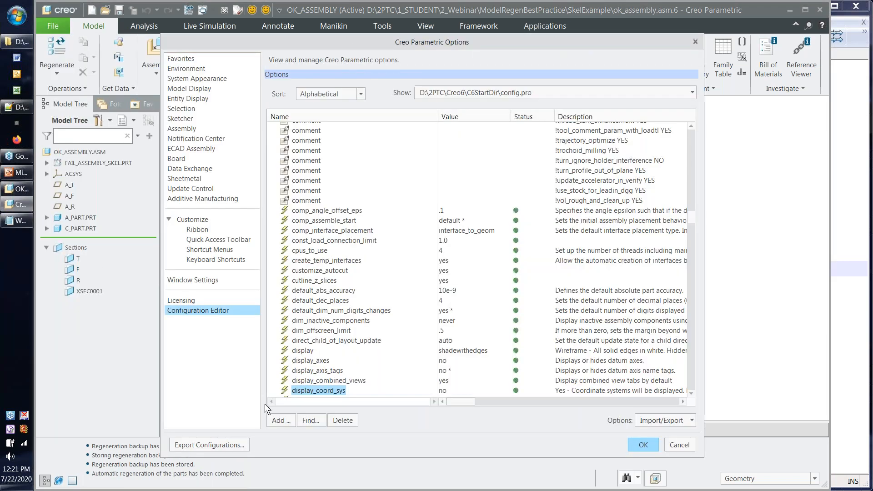
{"action": "left_click", "coordinate": [313, 421]}
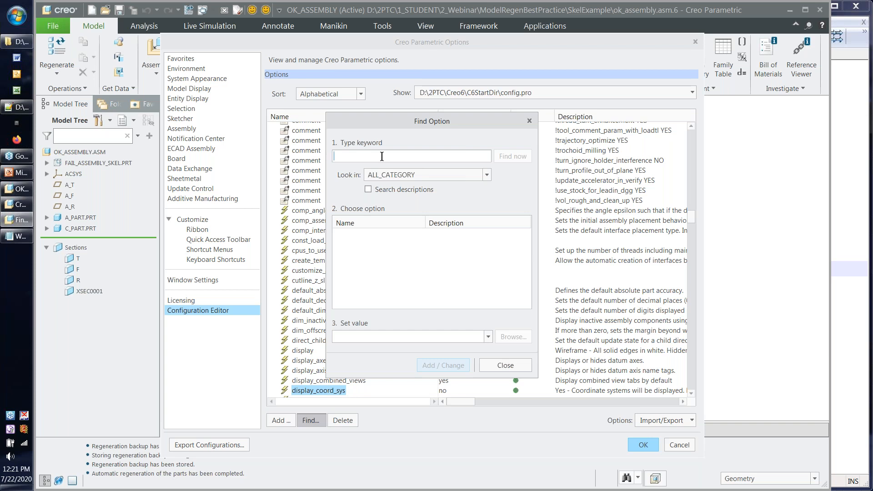
{"action": "type", "text": "generic"}
{"action": "left_click", "coordinate": [368, 190]}
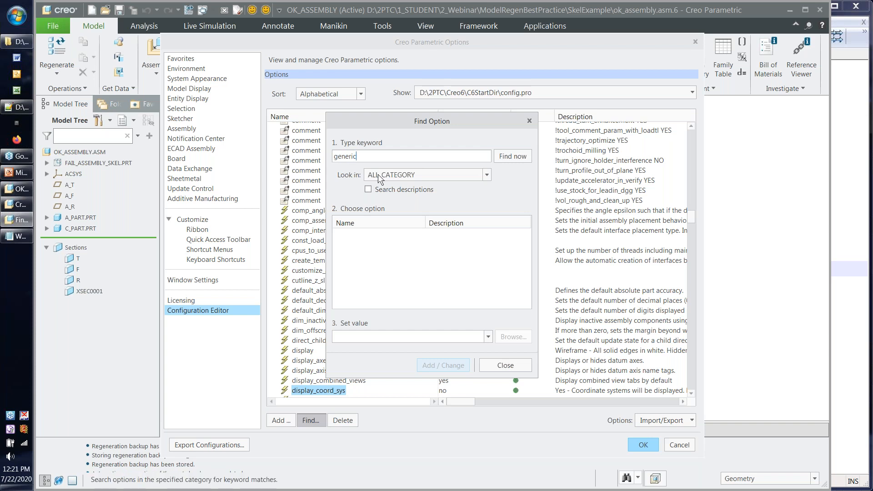
{"action": "left_click", "coordinate": [519, 159]}
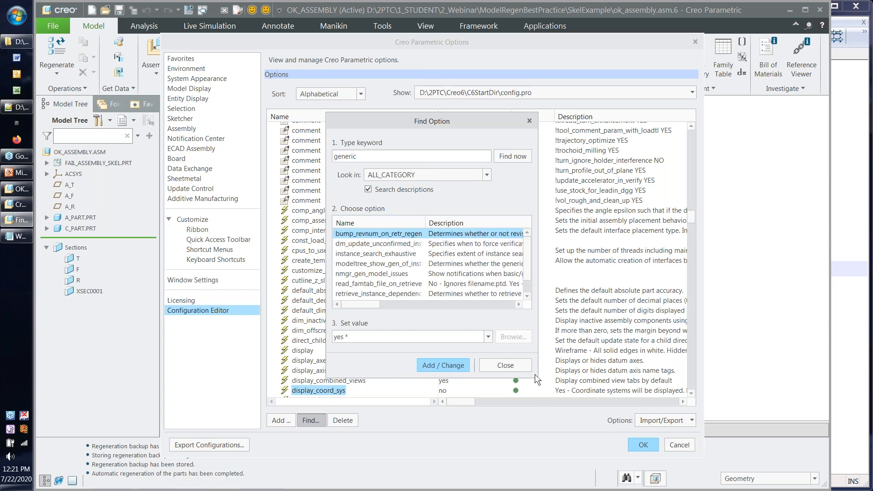
Step: Enlarge and move the Find Option dialog, and review sel_insts_on_comp_retrieval, retrieve_instance_dependencies and bump_revnum_on_retr_regen
{"action": "left_click_drag", "start_coordinate": [537, 377], "coordinate": [729, 421]}
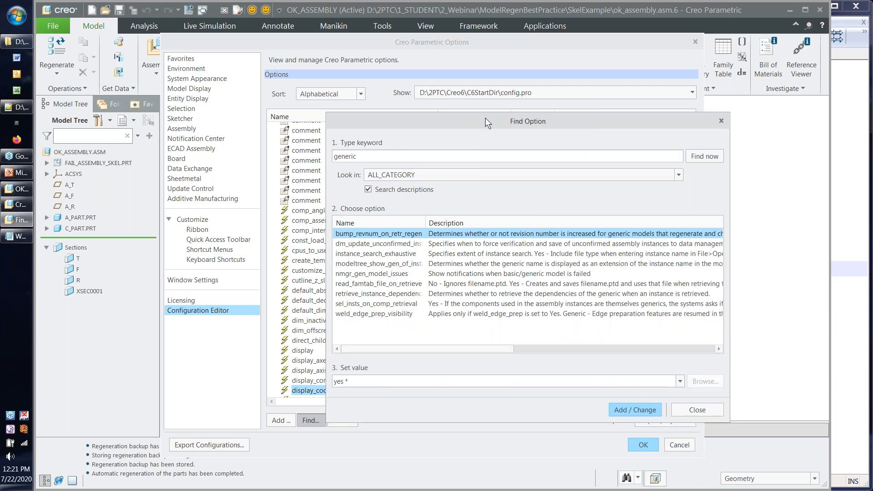
{"action": "left_click_drag", "start_coordinate": [485, 119], "coordinate": [380, 51]}
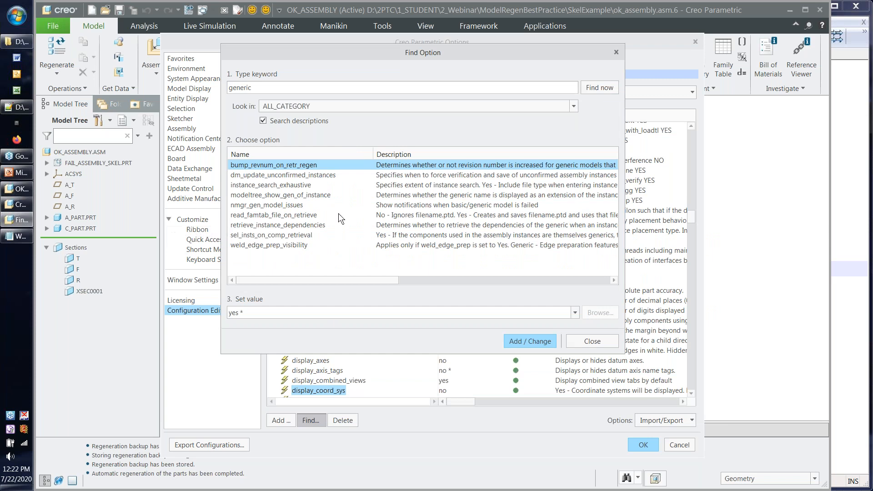
{"action": "left_click", "coordinate": [306, 236]}
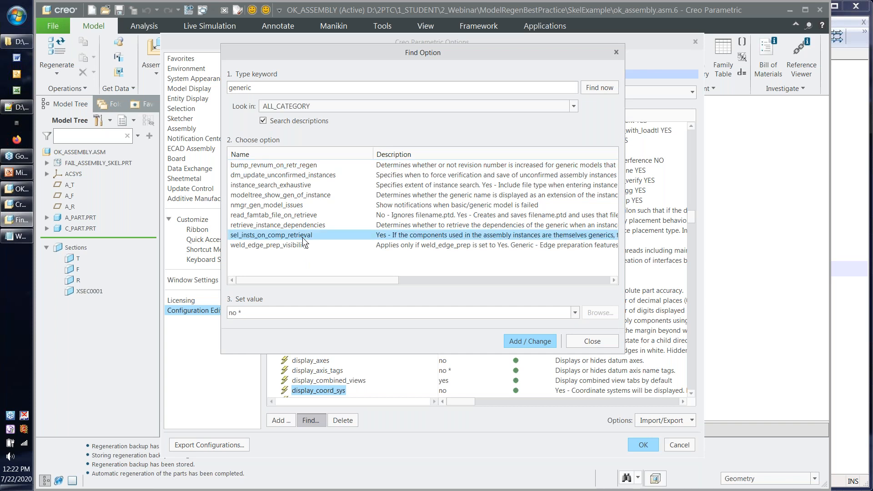
{"action": "left_click", "coordinate": [265, 227]}
{"action": "left_click", "coordinate": [261, 236]}
{"action": "left_click", "coordinate": [296, 165]}
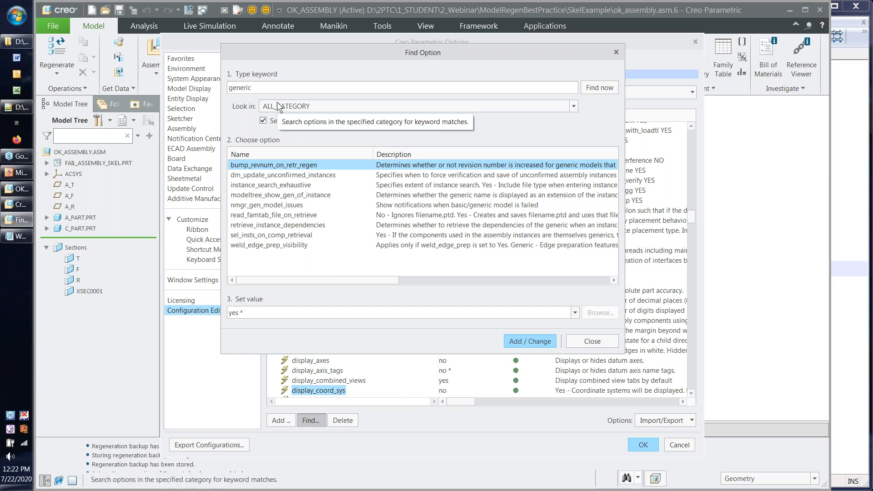
Step: Search the configuration options for "instance" and "retr", and leave the options without making changes
{"action": "double_click", "coordinate": [278, 84]}
{"action": "type", "text": "instance"}
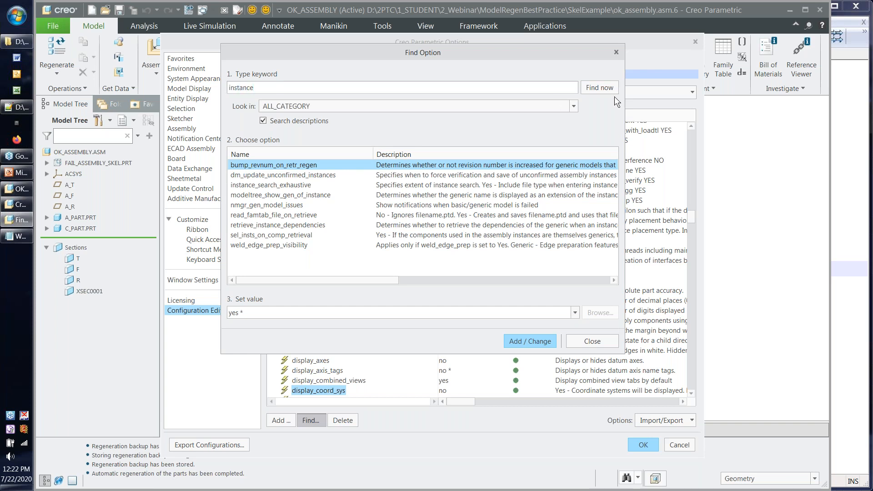
{"action": "left_click", "coordinate": [599, 89]}
{"action": "double_click", "coordinate": [298, 87]}
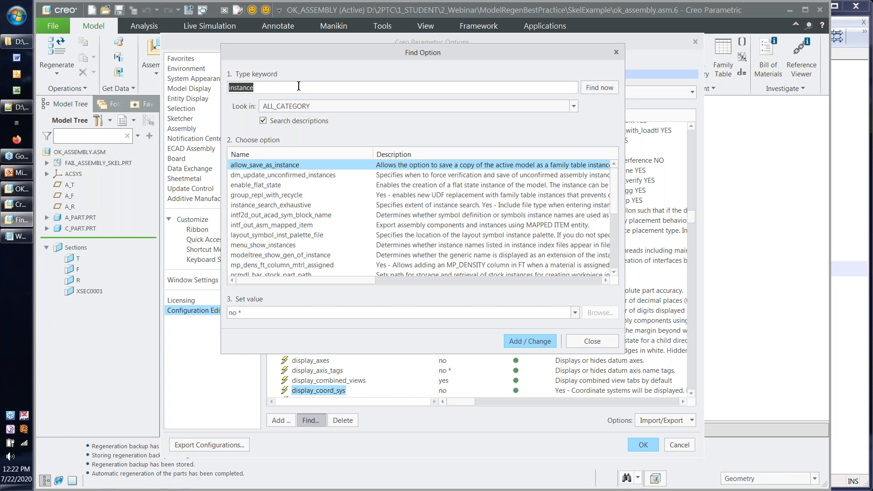
{"action": "type", "text": "retr"}
{"action": "left_click", "coordinate": [612, 87]}
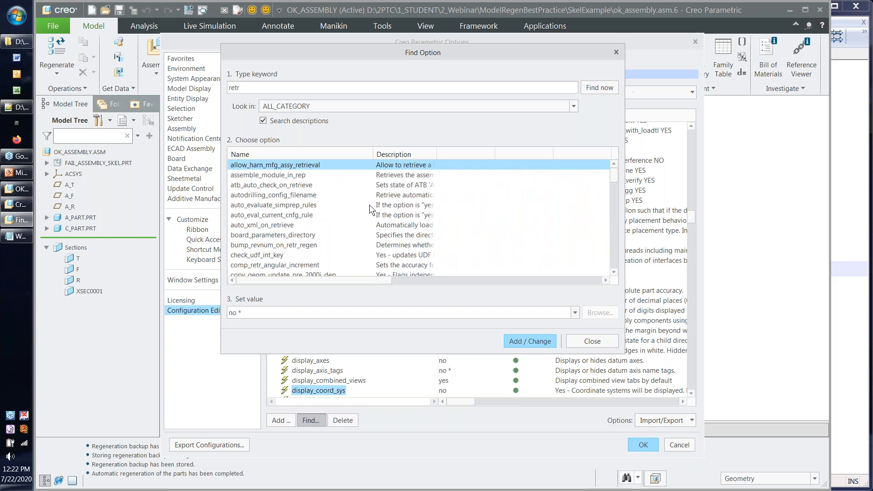
{"action": "left_click", "coordinate": [591, 341]}
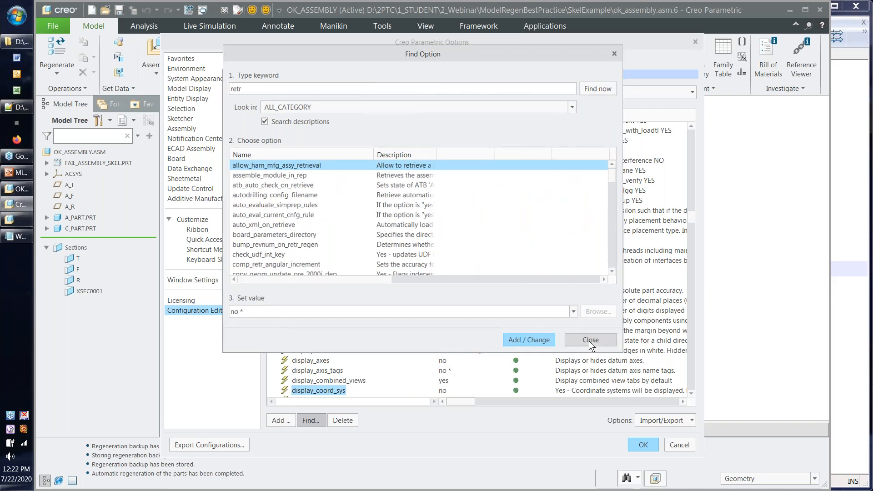
{"action": "left_click", "coordinate": [666, 448]}
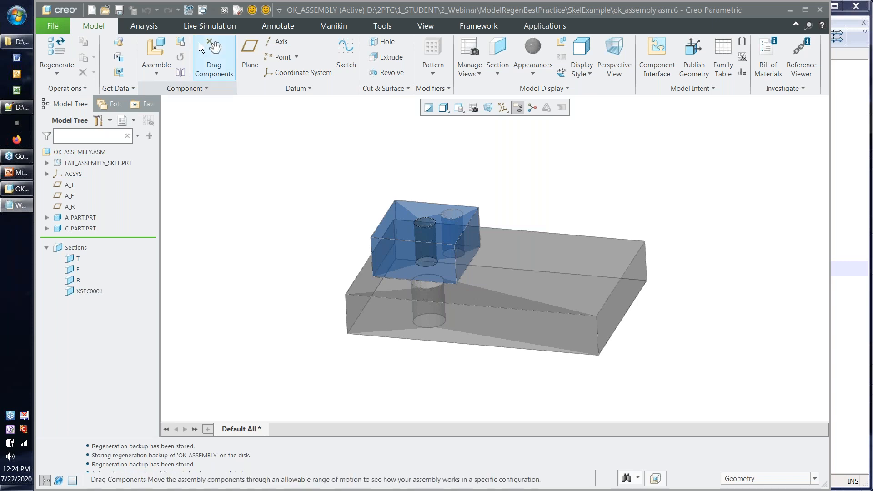
Step: Close ok_assembly.asm and browse to the ModelRegenBestPractice folder as the new working directory
{"action": "left_click", "coordinate": [224, 10]}
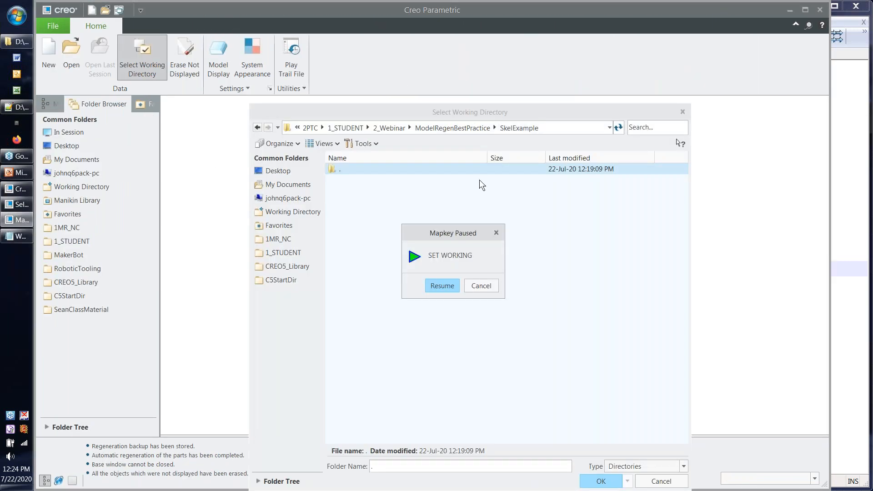
{"action": "left_click", "coordinate": [454, 131]}
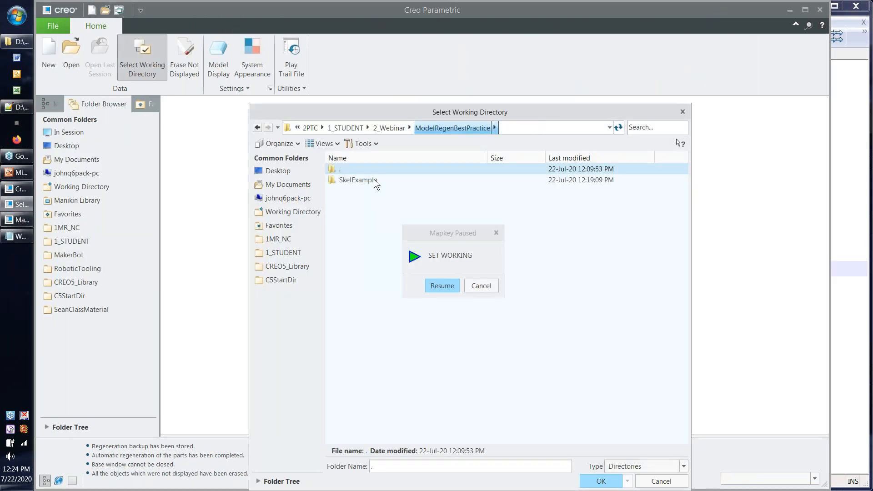
{"action": "double_click", "coordinate": [373, 179]}
{"action": "left_click", "coordinate": [442, 286]}
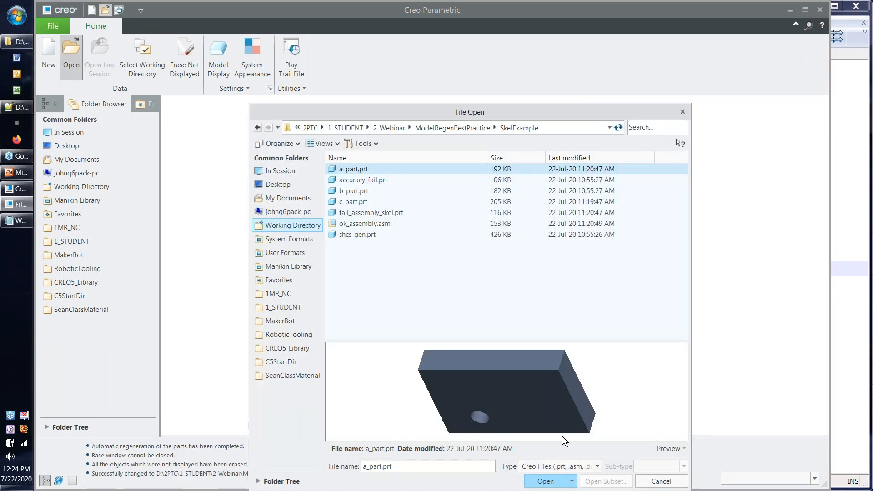
{"action": "left_click", "coordinate": [667, 481]}
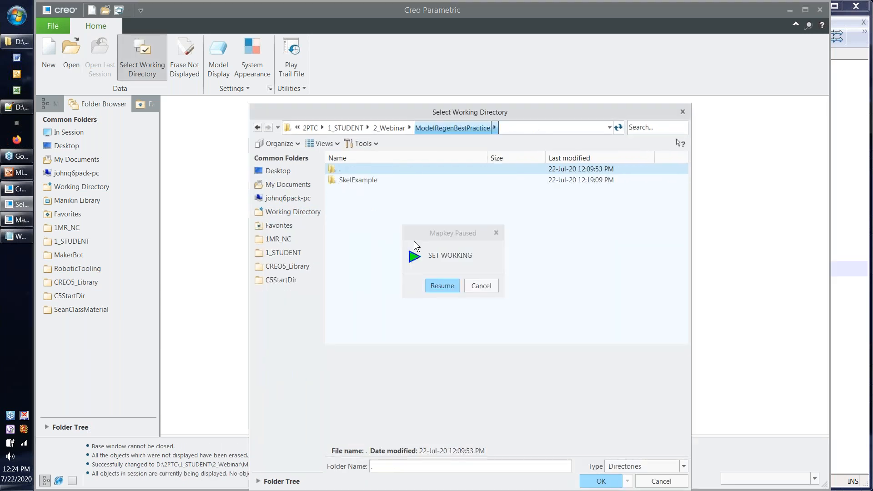
Step: Set ModelRegenBestPractice as the working directory and open fail_assembly.asm
{"action": "left_click", "coordinate": [442, 285]}
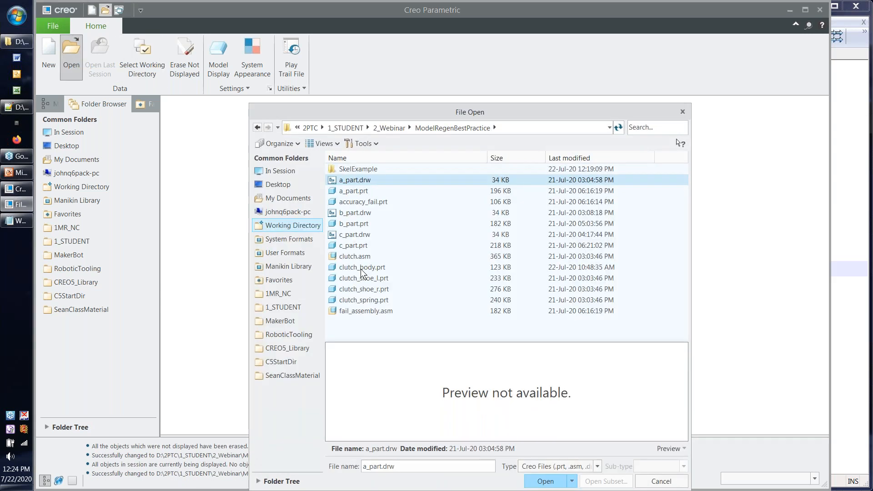
{"action": "double_click", "coordinate": [361, 314]}
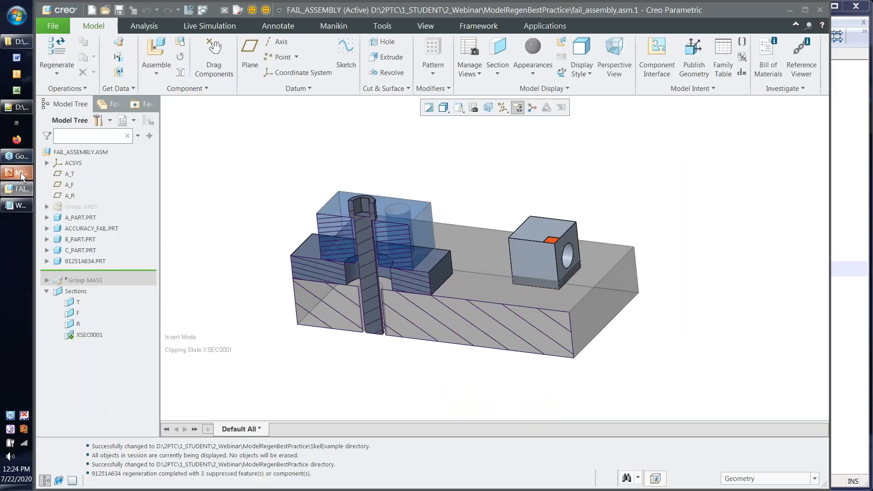
Step: Switch to PowerPoint to show the Q&A slide of the webinar presentation
{"action": "mouse_move", "coordinate": [21, 174]}
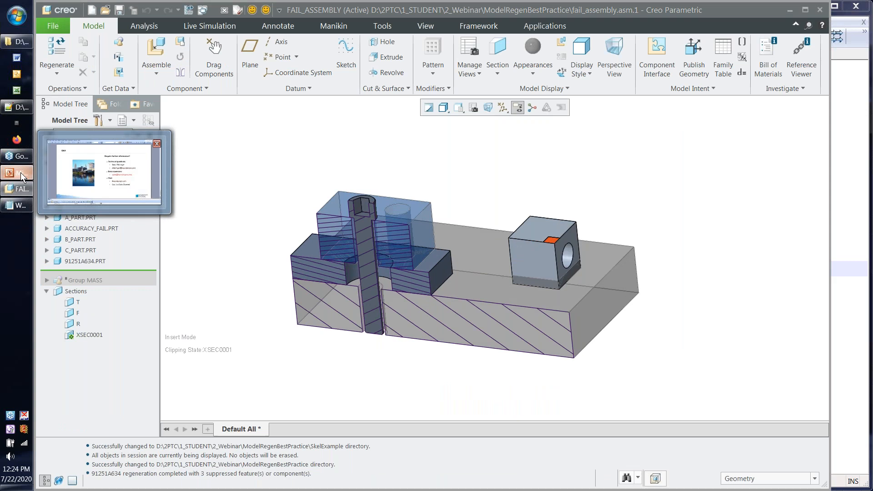
{"action": "left_click", "coordinate": [20, 173]}
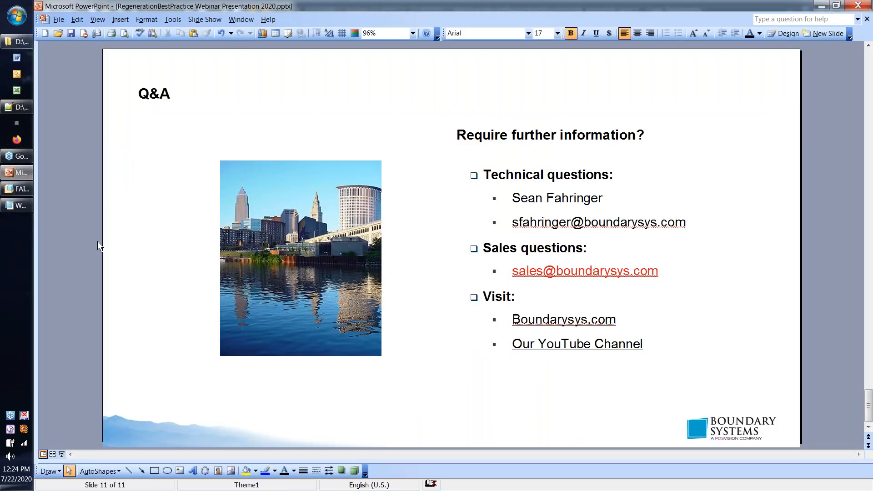
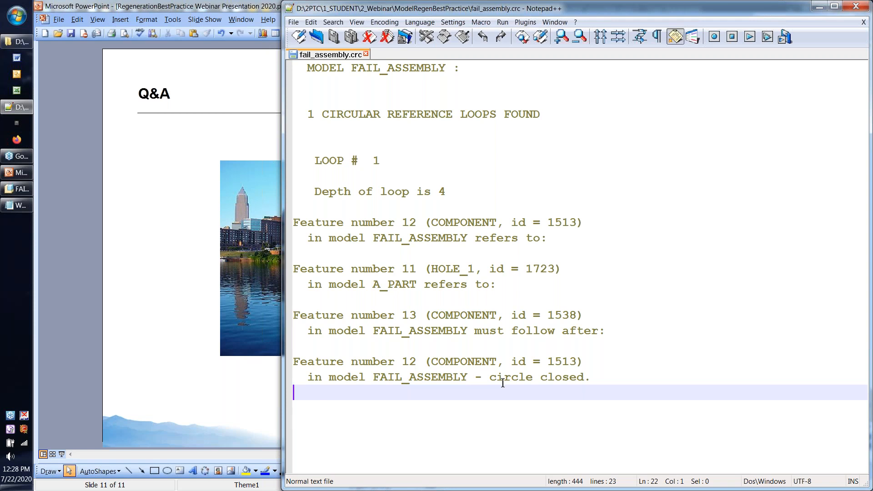
Step: Switch to Creo and highlight fail_assembly.asm's components in the model tree, including B_PART.PRT, C_PART.PRT and A_PART.PRT
{"action": "left_click", "coordinate": [20, 196]}
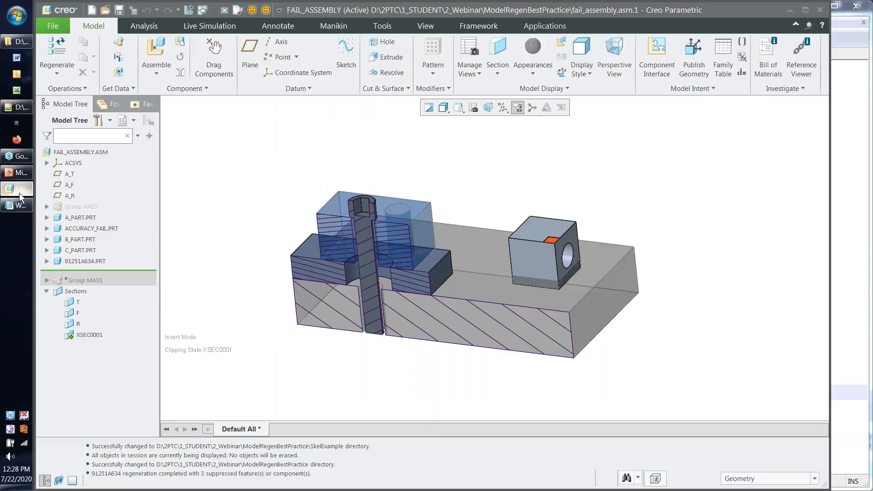
{"action": "left_click", "coordinate": [82, 228]}
{"action": "left_click", "coordinate": [82, 239]}
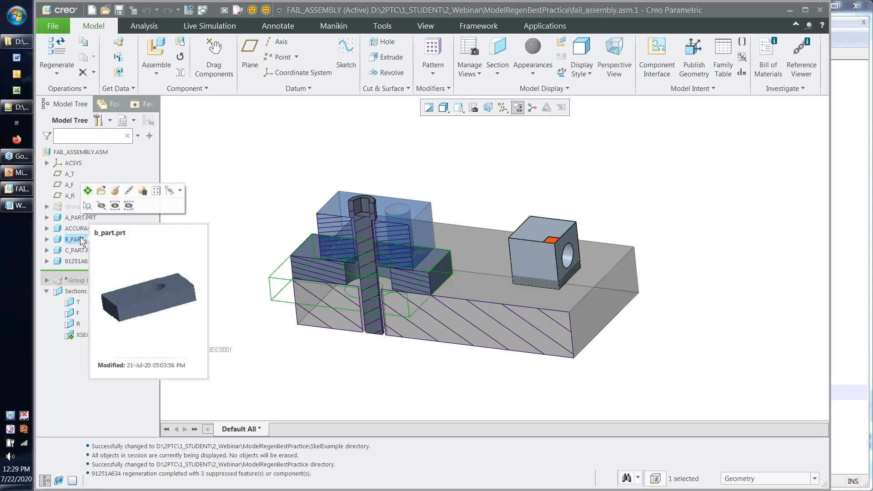
{"action": "left_click", "coordinate": [76, 250]}
{"action": "left_click", "coordinate": [77, 220]}
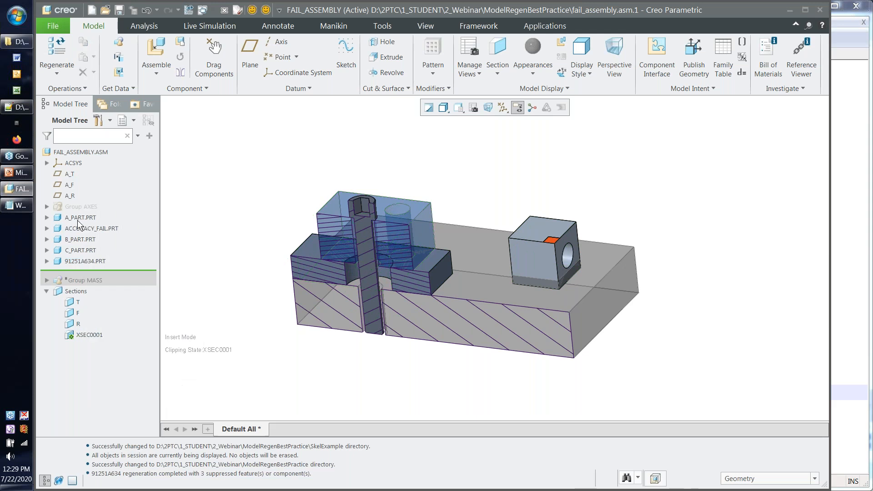
{"action": "left_click", "coordinate": [75, 219]}
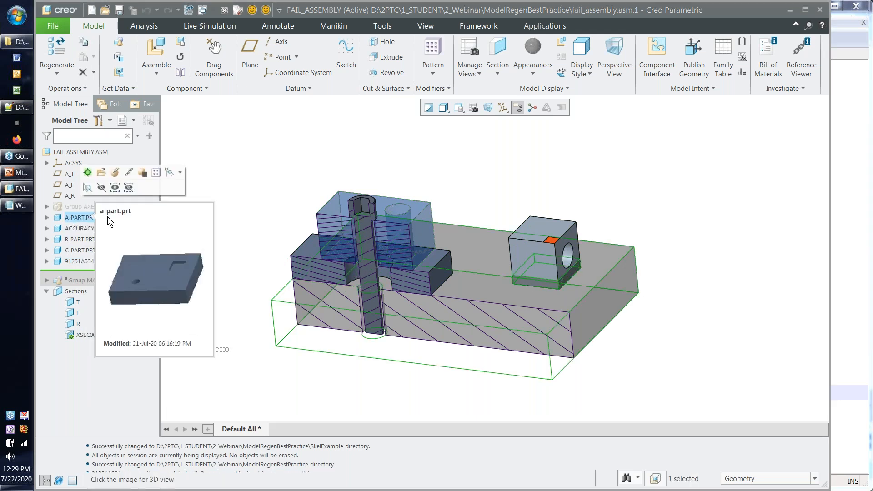
Step: Select C_PART.PRT in the model tree, expand it to review its features, and collapse it again
{"action": "left_click", "coordinate": [69, 250]}
{"action": "left_click", "coordinate": [46, 251]}
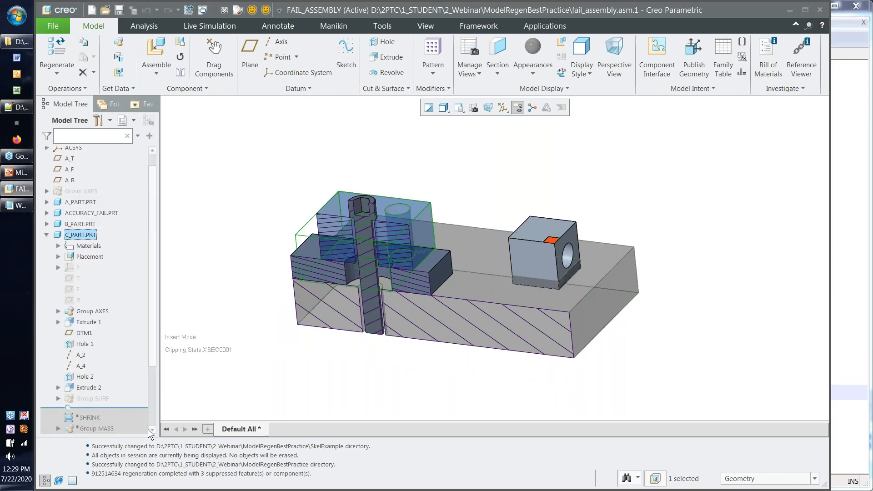
{"action": "left_click", "coordinate": [46, 235]}
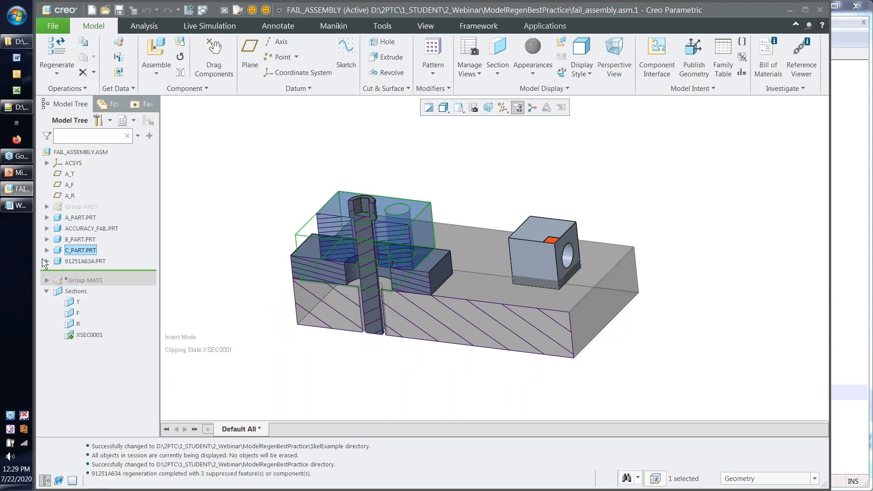
Step: Switch to Notepad++ and highlight the first feature number 12 entry (COMPONENT, id = 1513) in fail_assembly.crc
{"action": "left_click", "coordinate": [17, 108]}
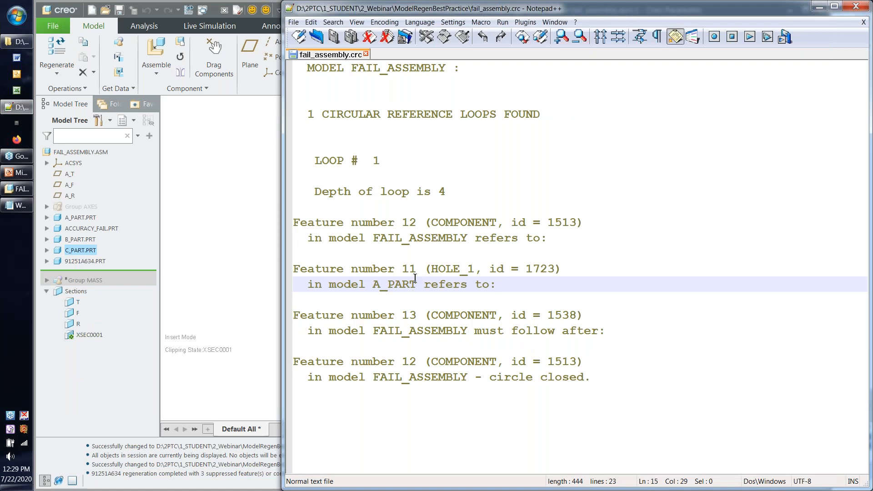
{"action": "left_click", "coordinate": [394, 224]}
{"action": "left_click_drag", "start_coordinate": [393, 224], "coordinate": [576, 221]}
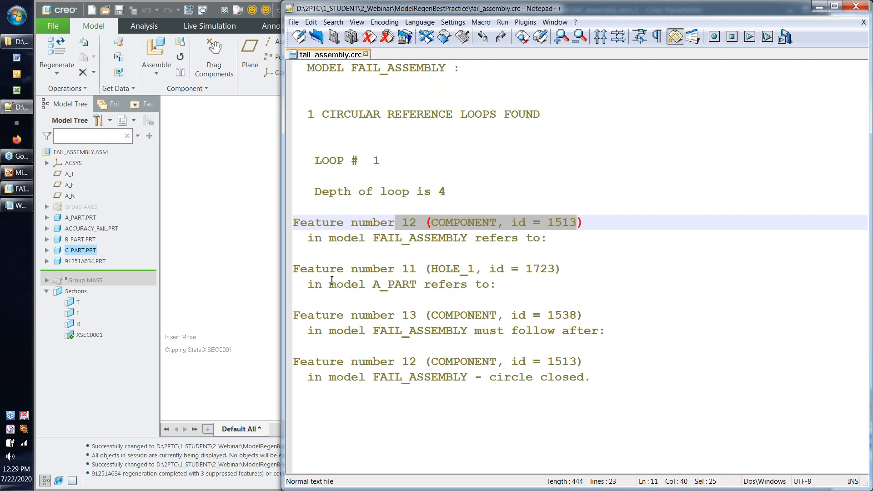
Step: Highlight the feature number 11 entry (HOLE_1, id = 1723) in model A_PART within the circular reference report, and clear the selection
{"action": "left_click", "coordinate": [380, 268]}
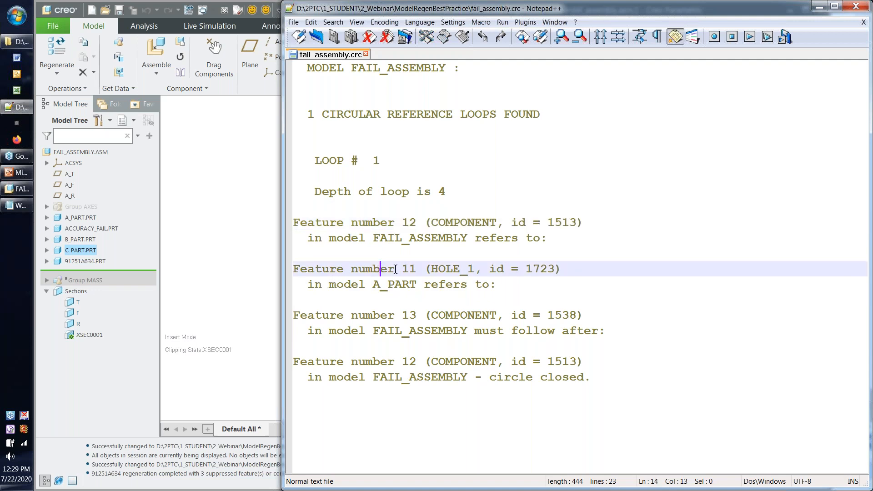
{"action": "key", "text": "shift+End"}
{"action": "left_click", "coordinate": [337, 288]}
{"action": "left_click_drag", "start_coordinate": [306, 288], "coordinate": [521, 280]}
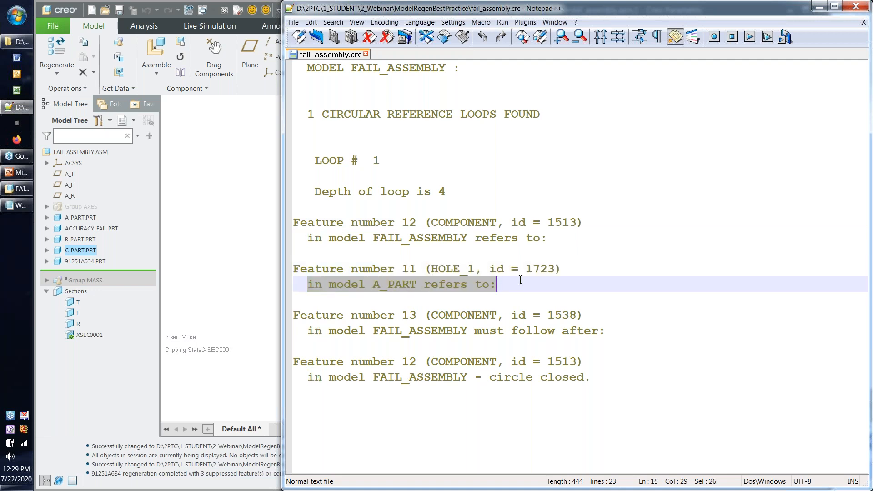
{"action": "left_click", "coordinate": [351, 284]}
{"action": "left_click_drag", "start_coordinate": [502, 285], "coordinate": [194, 267]}
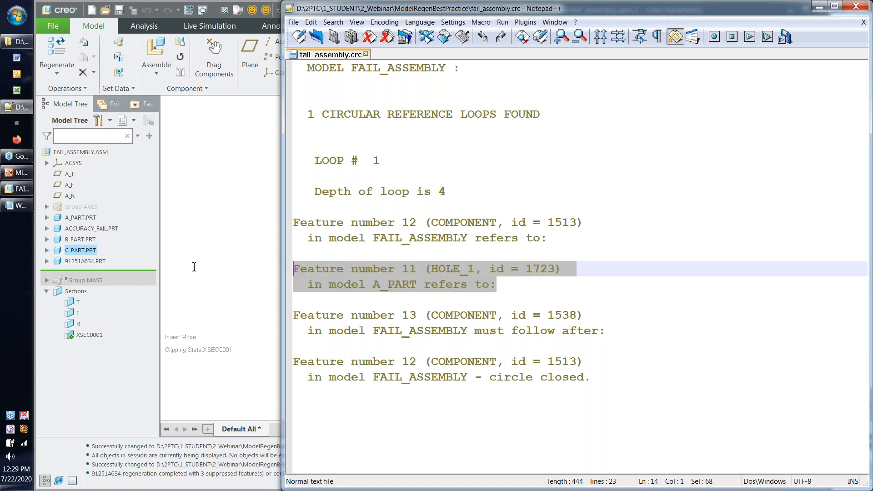
{"action": "left_click", "coordinate": [473, 271]}
{"action": "left_click", "coordinate": [430, 269]}
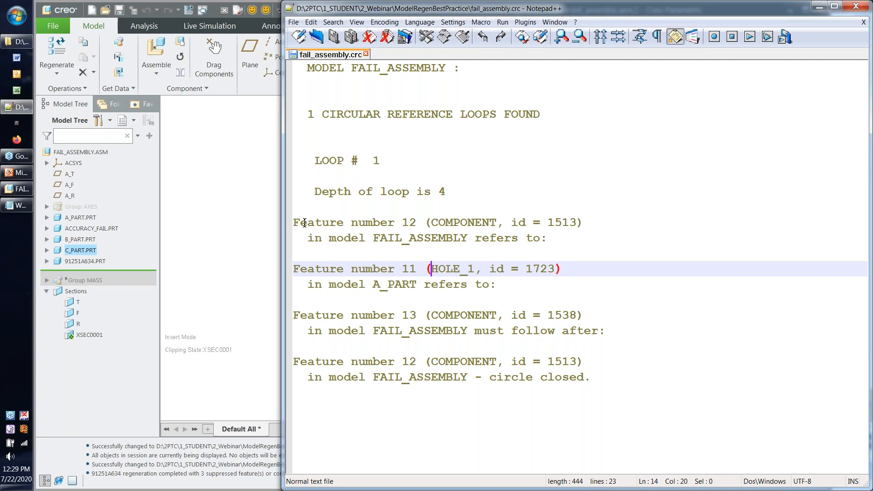
Step: Highlight the first feature number 12 entry in the circular reference report, clear it, and select COMPONENT in the feature number 13 entry
{"action": "left_click_drag", "start_coordinate": [295, 223], "coordinate": [548, 238]}
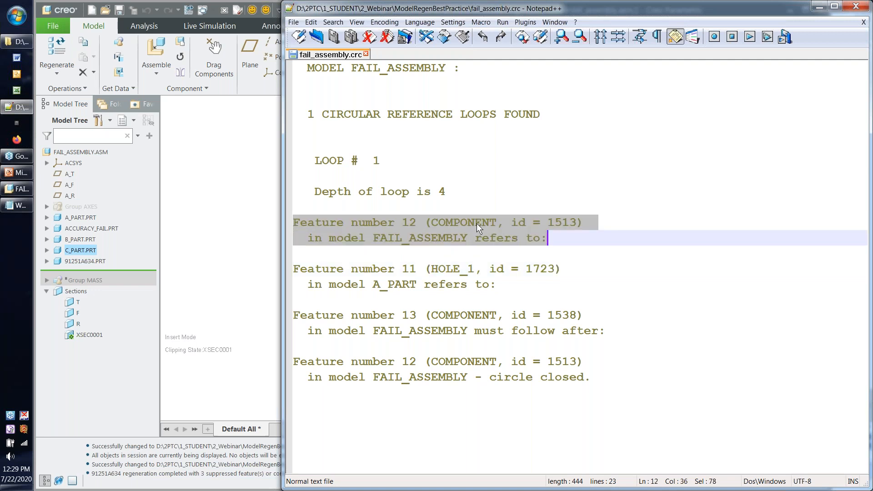
{"action": "left_click", "coordinate": [452, 223]}
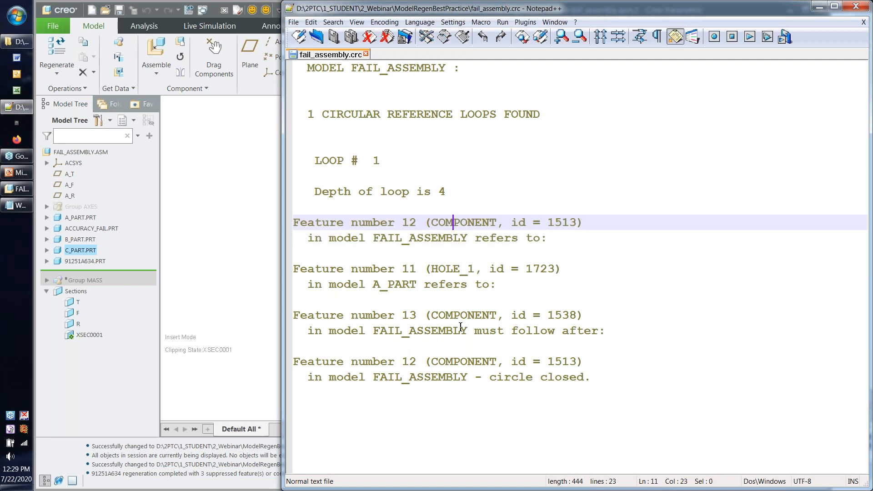
{"action": "double_click", "coordinate": [460, 315]}
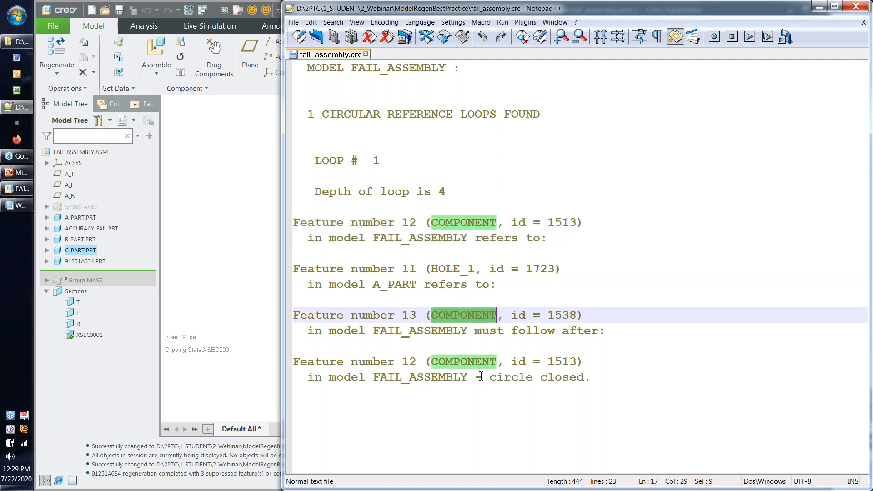
Step: Highlight HOLE_1 and the model name A_PART in the report's feature number 11 entry, and clear the selection
{"action": "double_click", "coordinate": [446, 272]}
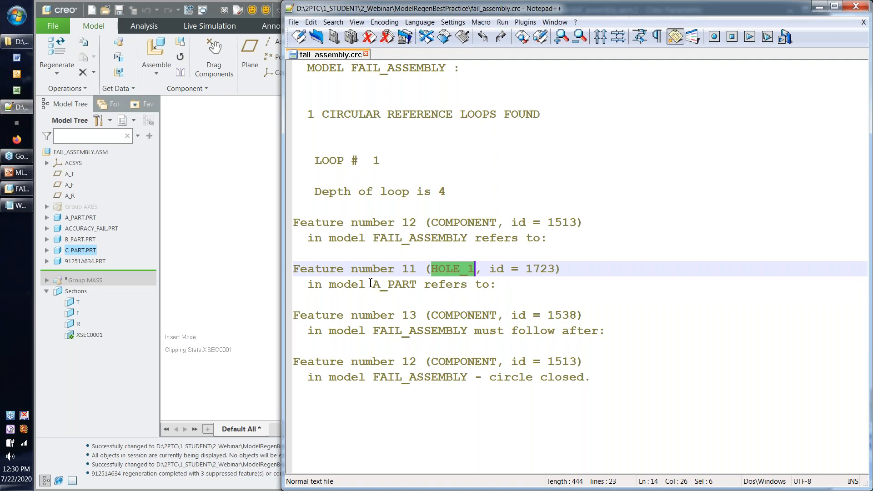
{"action": "left_click", "coordinate": [386, 285]}
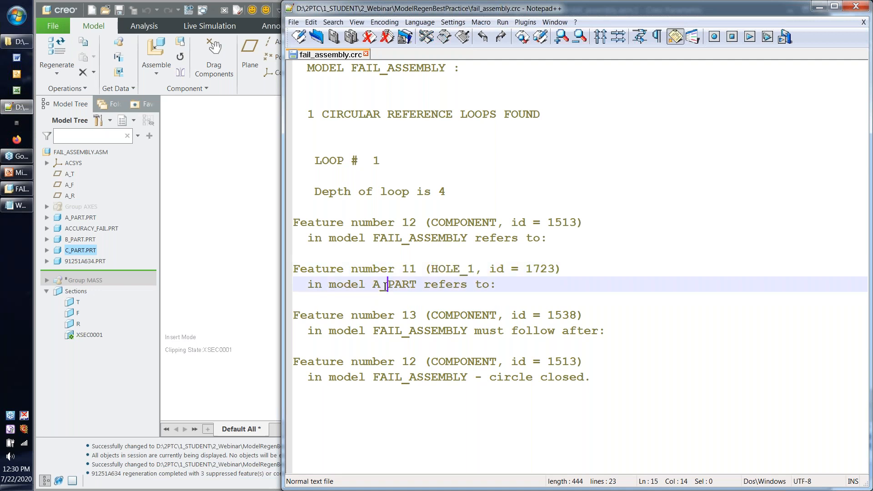
{"action": "double_click", "coordinate": [386, 286]}
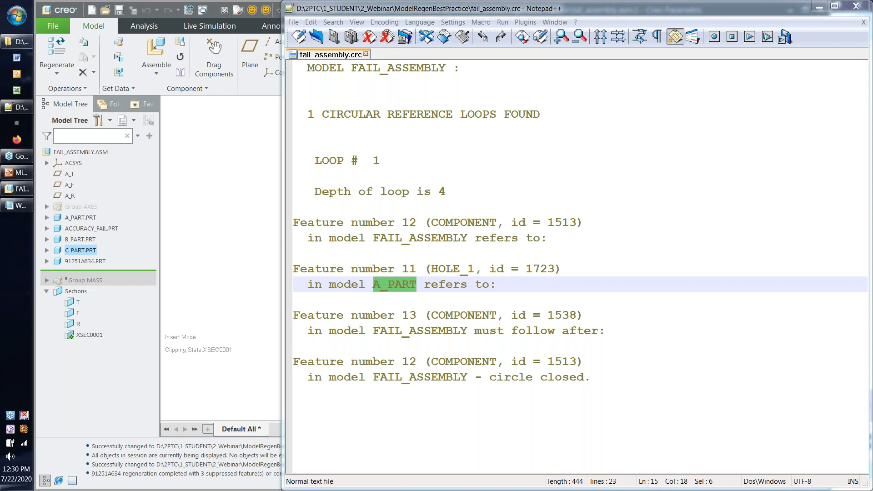
{"action": "left_click", "coordinate": [398, 303]}
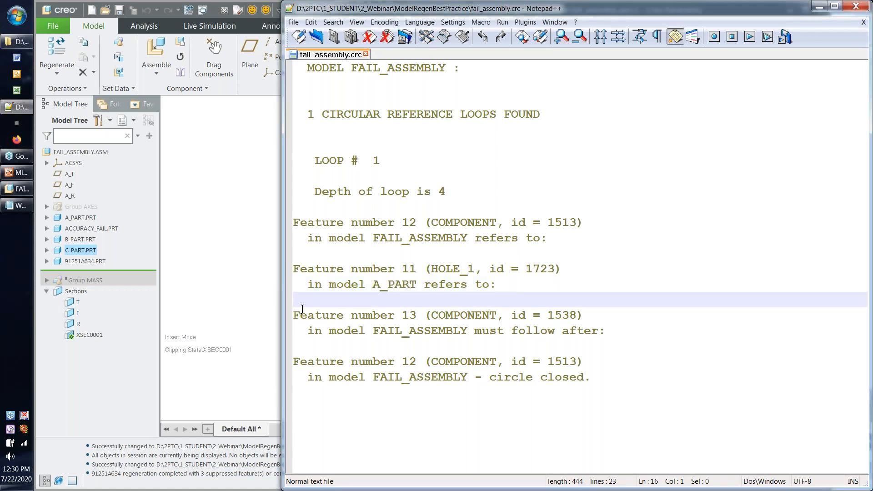
Step: Switch to Creo, clear the C_PART.PRT selection, and switch to the Q&A slide in PowerPoint
{"action": "left_click", "coordinate": [261, 307]}
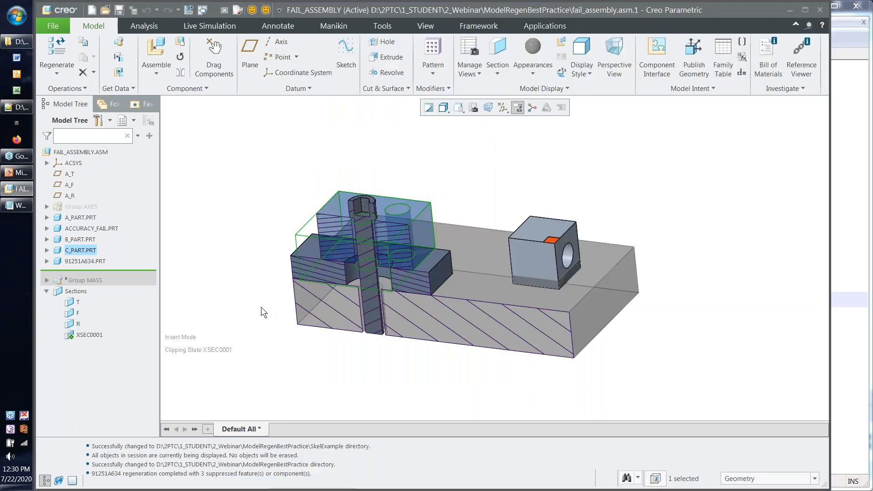
{"action": "left_click", "coordinate": [260, 307]}
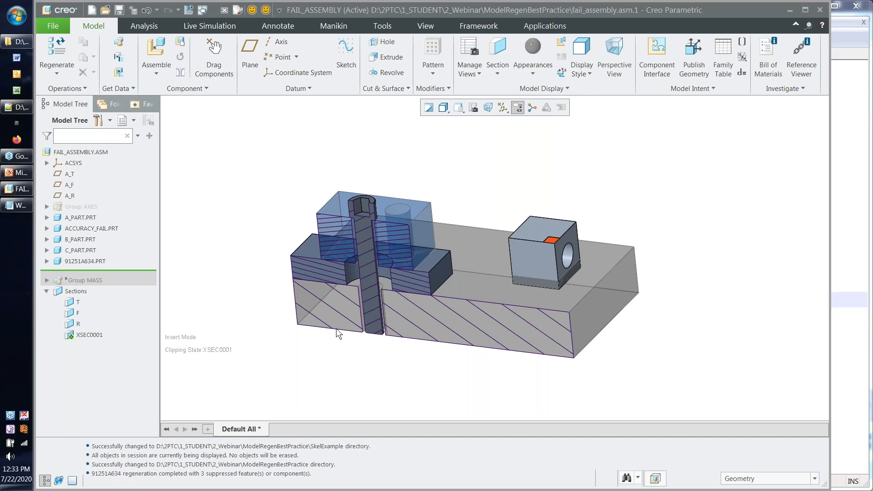
{"action": "left_click", "coordinate": [18, 173]}
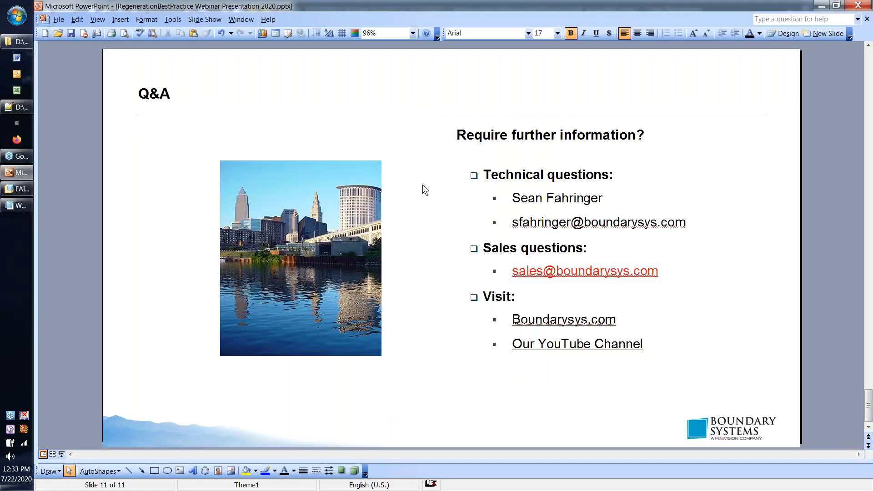
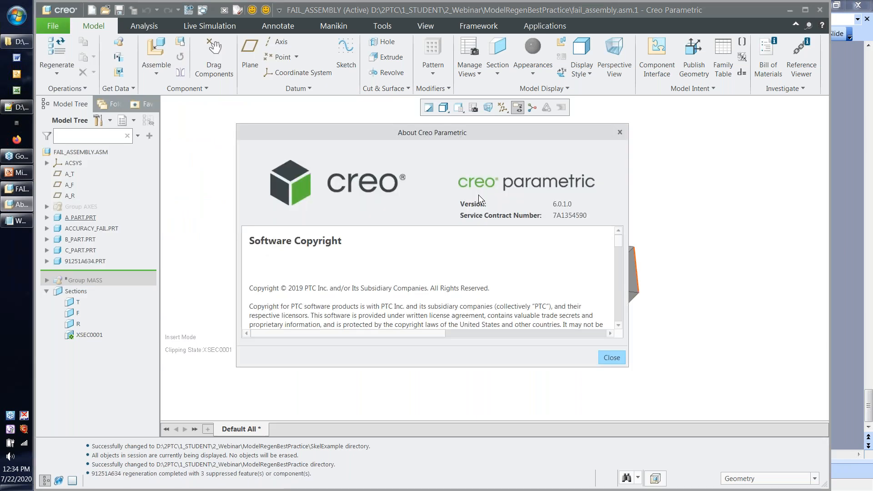
Step: Close the Creo version information and review fail_assembly.asm's simplified representations in the View Manager, highlighting Automatic Rep
{"action": "left_click", "coordinate": [621, 133]}
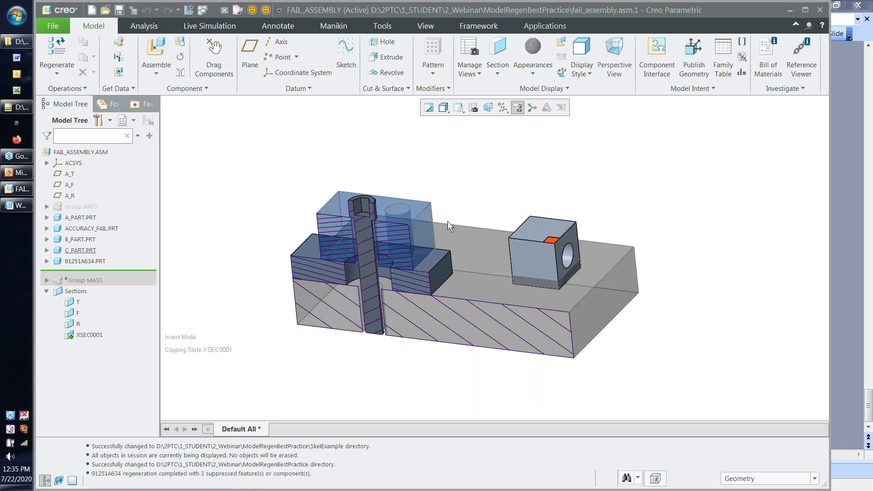
{"action": "left_click", "coordinate": [473, 112]}
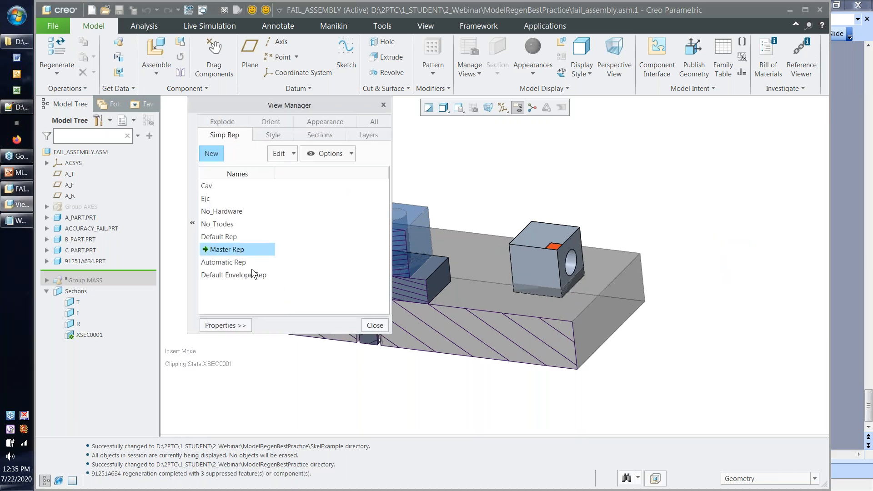
{"action": "left_click", "coordinate": [229, 263]}
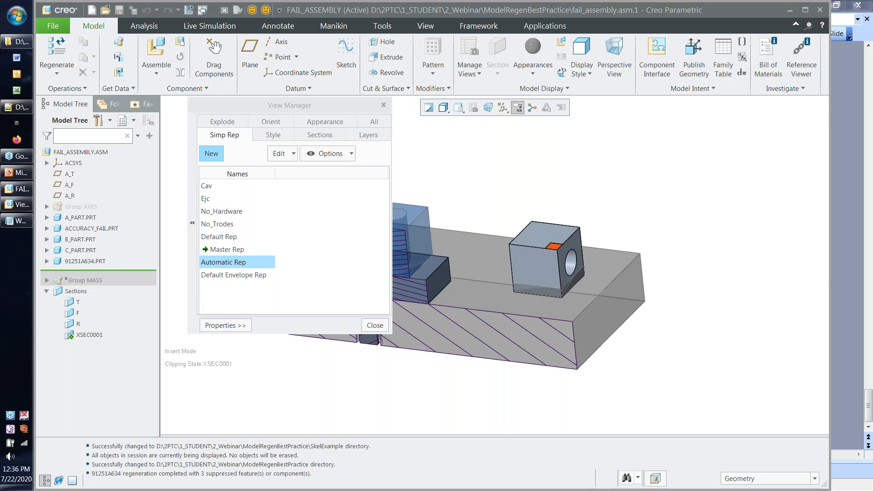
{"action": "left_click", "coordinate": [375, 326]}
{"action": "scroll", "coordinate": [231, 197], "scroll_direction": "up", "scroll_amount": 3}
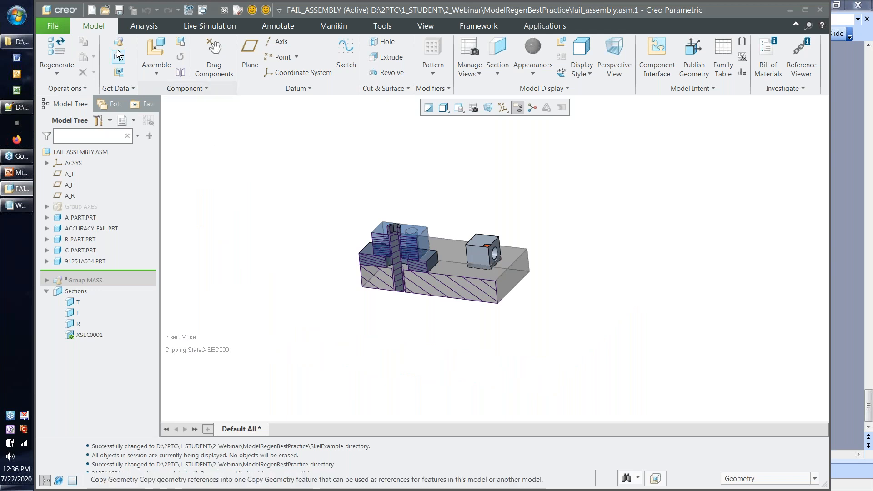
Step: Create a new solid part prt0001 from the solid_part_mmks template instead of the default template
{"action": "left_click", "coordinate": [92, 11]}
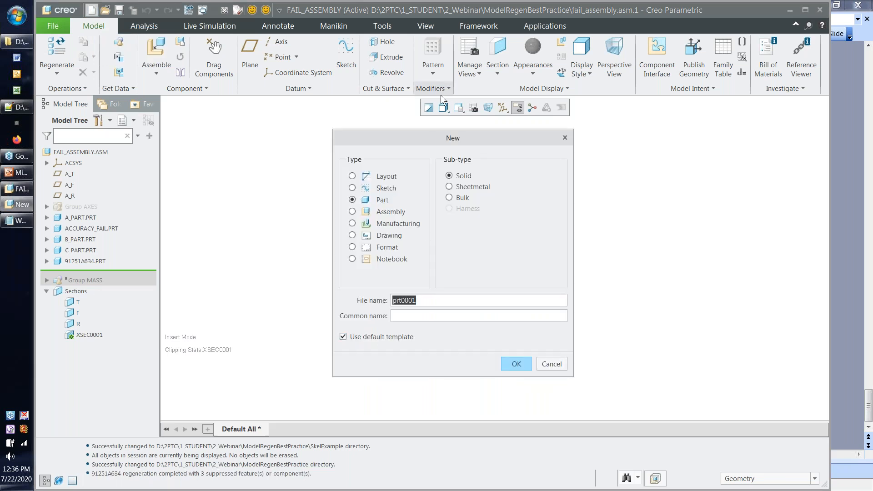
{"action": "left_click_drag", "start_coordinate": [403, 136], "coordinate": [299, 107]}
{"action": "left_click", "coordinate": [240, 305]}
{"action": "left_click", "coordinate": [412, 333]}
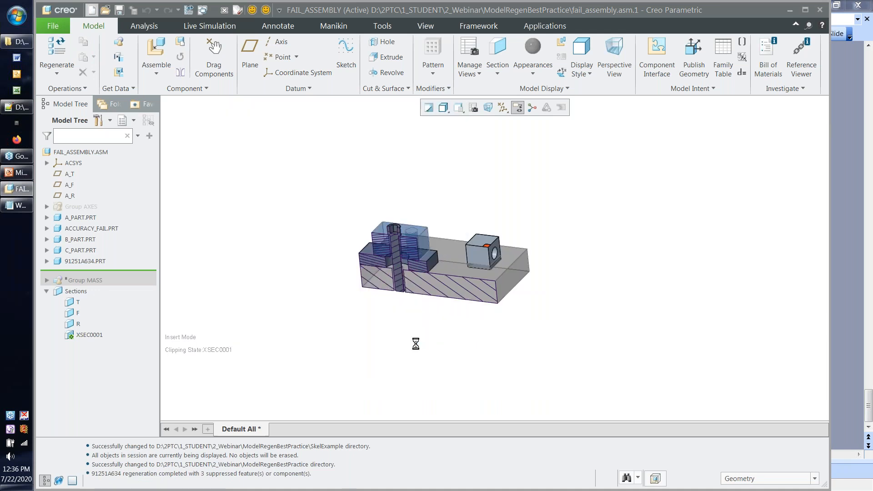
{"action": "left_click", "coordinate": [398, 220]}
{"action": "scroll", "coordinate": [391, 216], "scroll_direction": "down", "scroll_amount": 3}
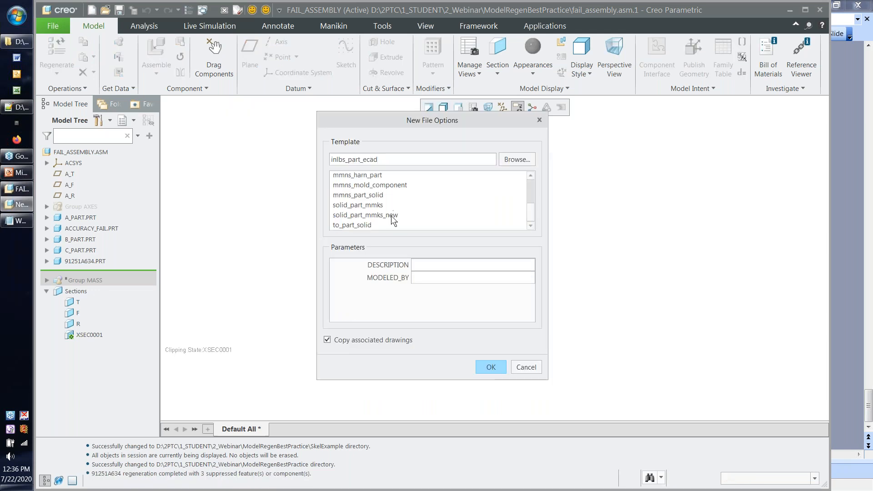
{"action": "left_click", "coordinate": [394, 204]}
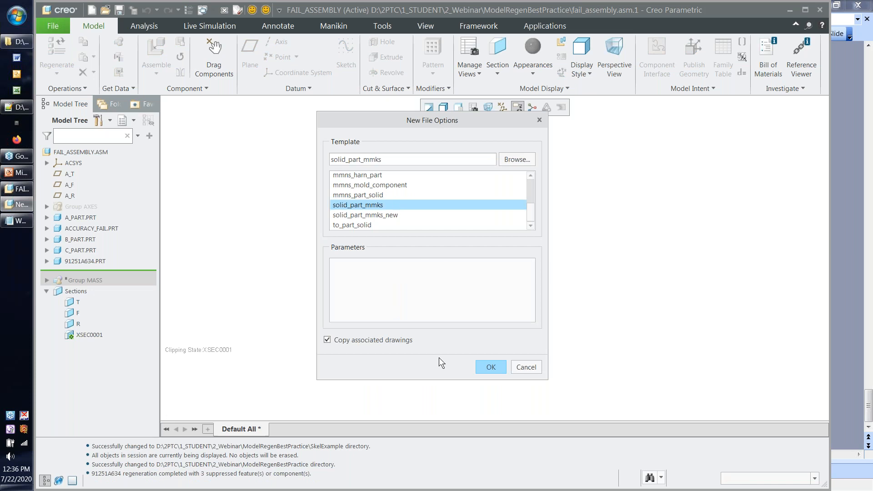
{"action": "left_click", "coordinate": [490, 367]}
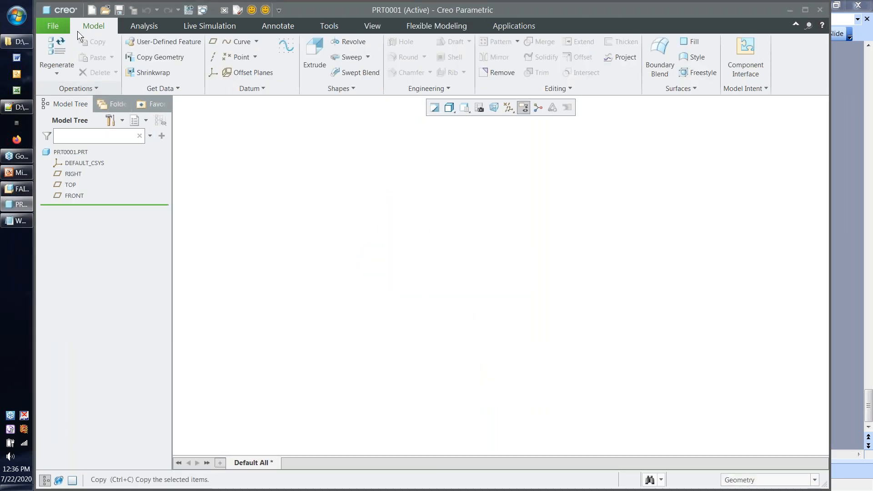
Step: Open the accuracy settings from the model properties of PRT0001
{"action": "left_click", "coordinate": [63, 25]}
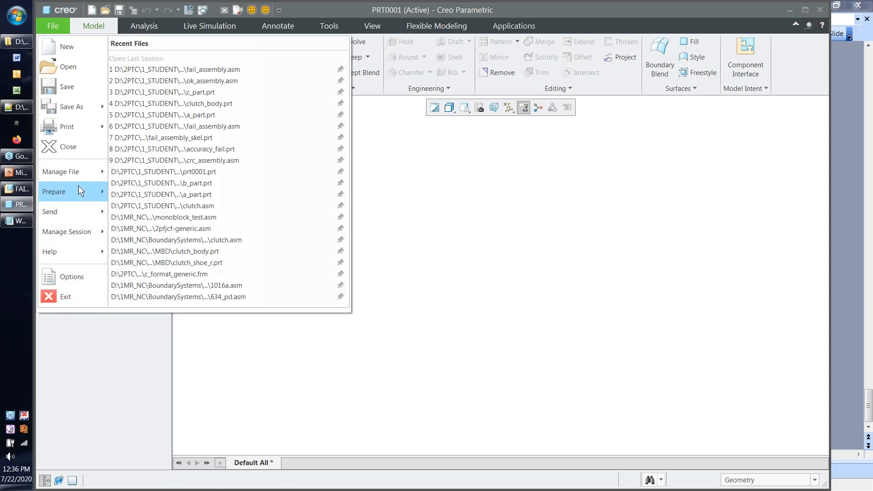
{"action": "mouse_move", "coordinate": [78, 189]}
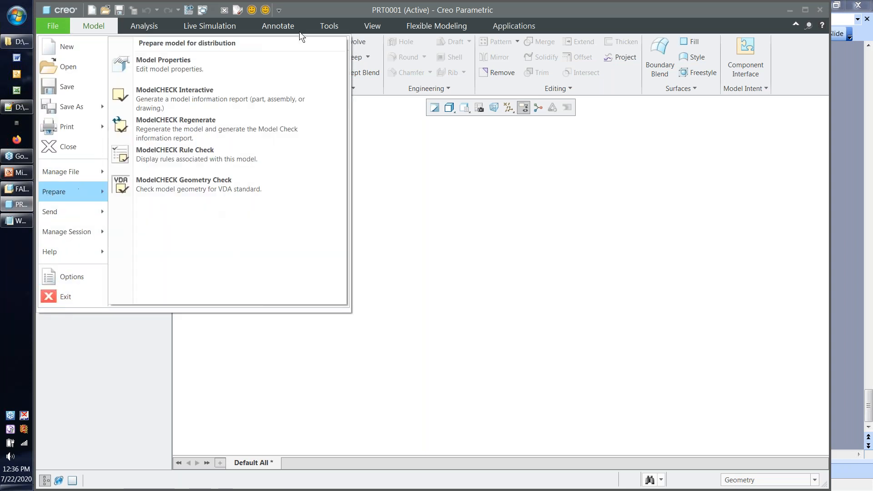
{"action": "left_click", "coordinate": [250, 69]}
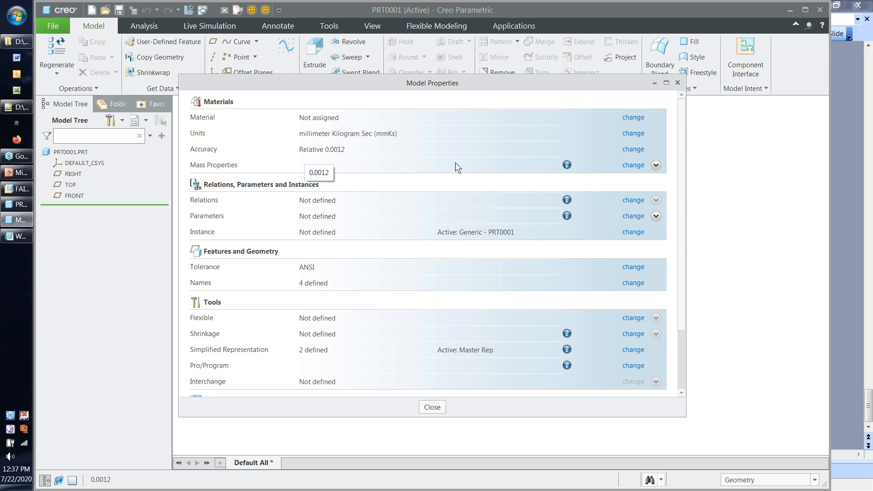
{"action": "left_click", "coordinate": [633, 150]}
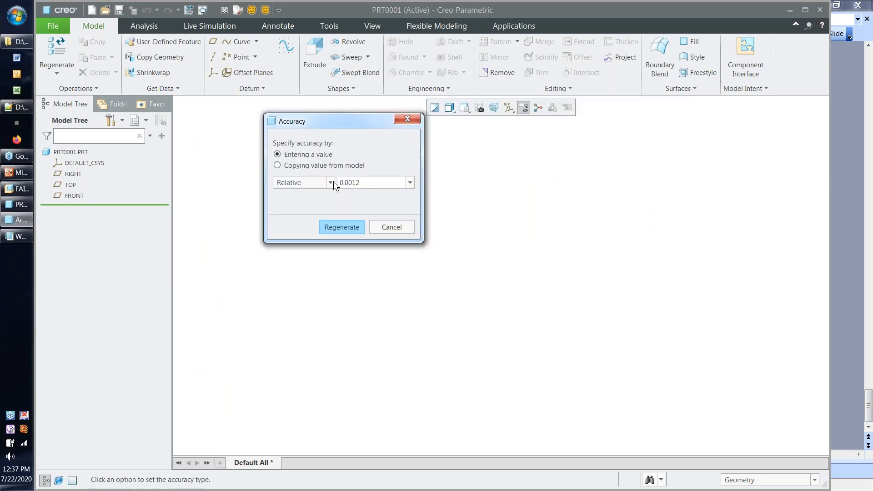
Step: Review the Relative and Absolute accuracy types, cancel without changing the accuracy, and close the model properties
{"action": "left_click", "coordinate": [331, 182]}
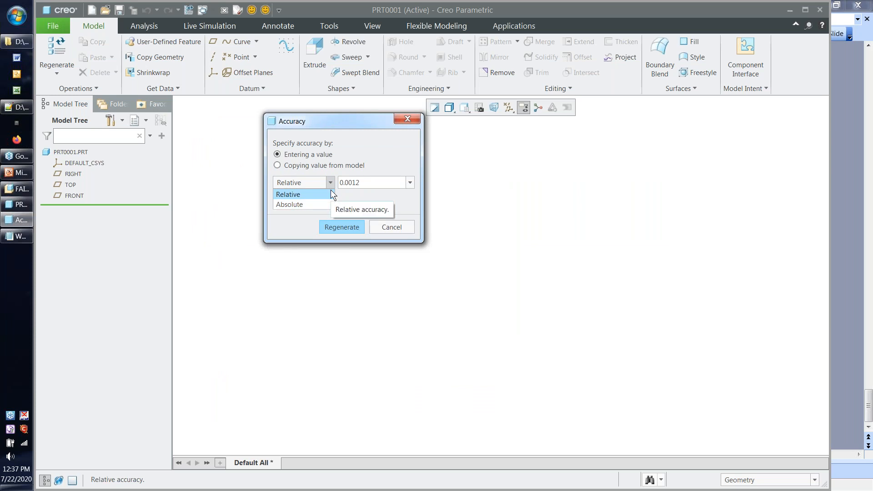
{"action": "left_click", "coordinate": [333, 185]}
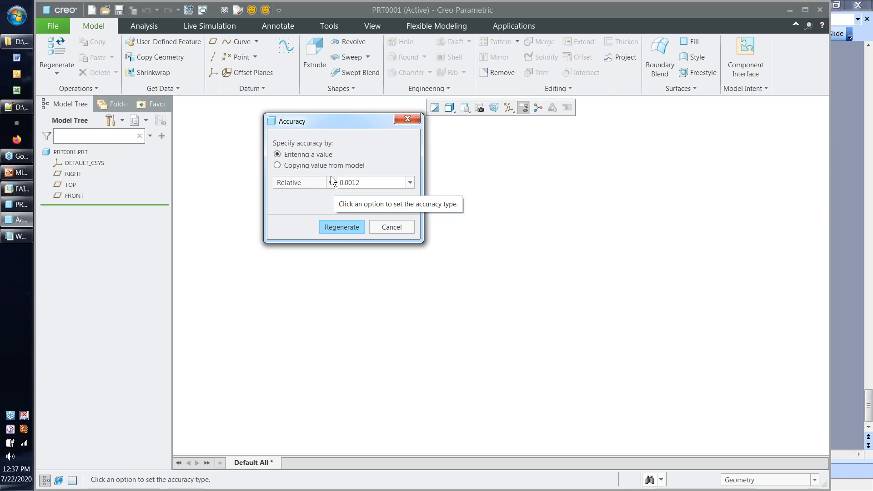
{"action": "left_click", "coordinate": [312, 181]}
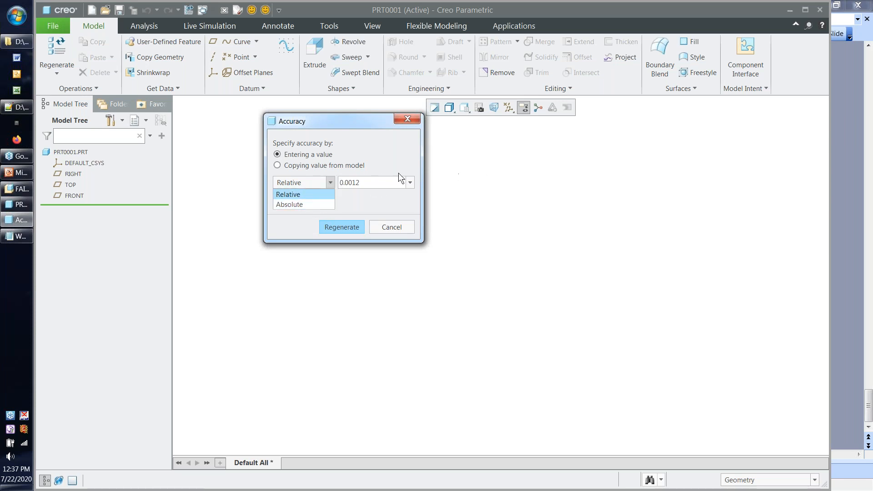
{"action": "left_click", "coordinate": [339, 122]}
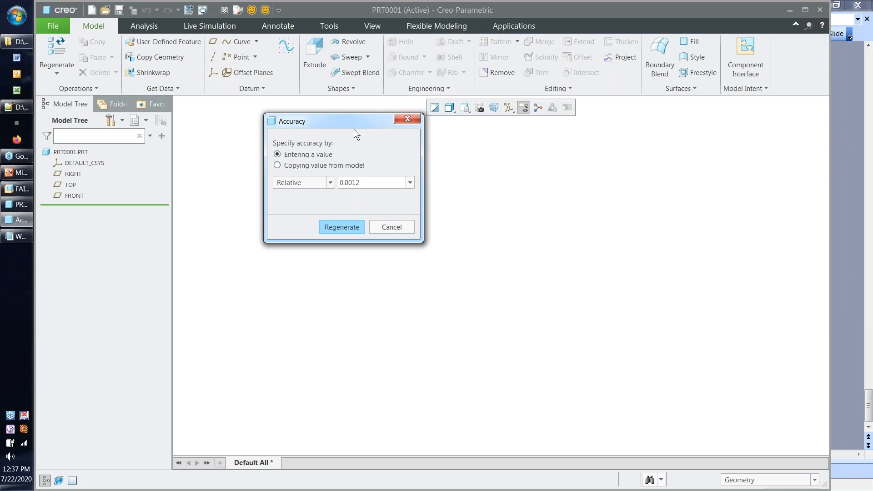
{"action": "left_click_drag", "start_coordinate": [354, 129], "coordinate": [392, 150]}
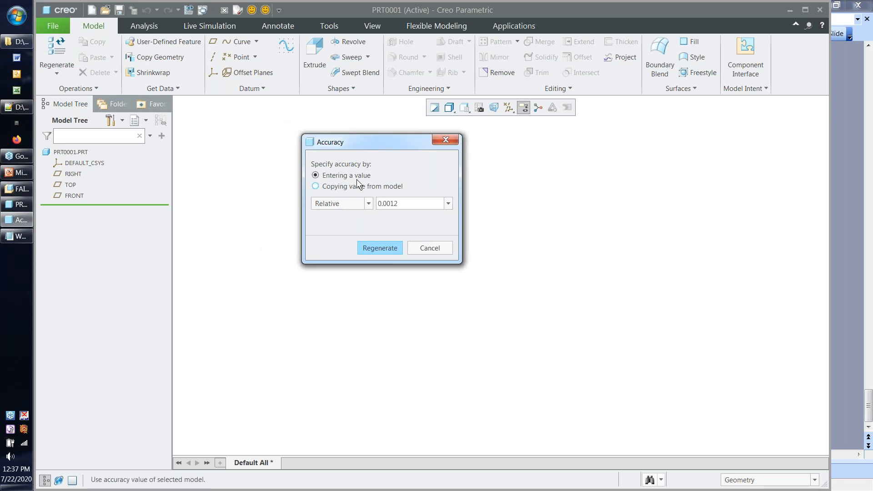
{"action": "left_click", "coordinate": [430, 249]}
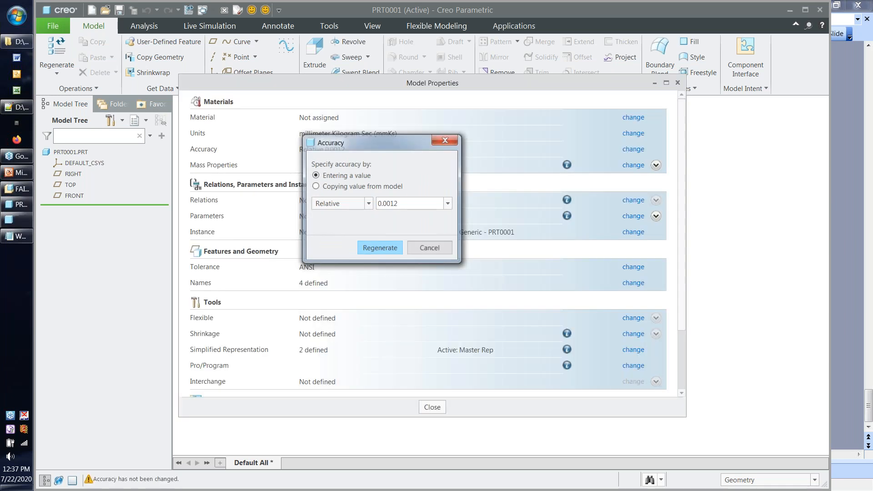
{"action": "left_click", "coordinate": [432, 406]}
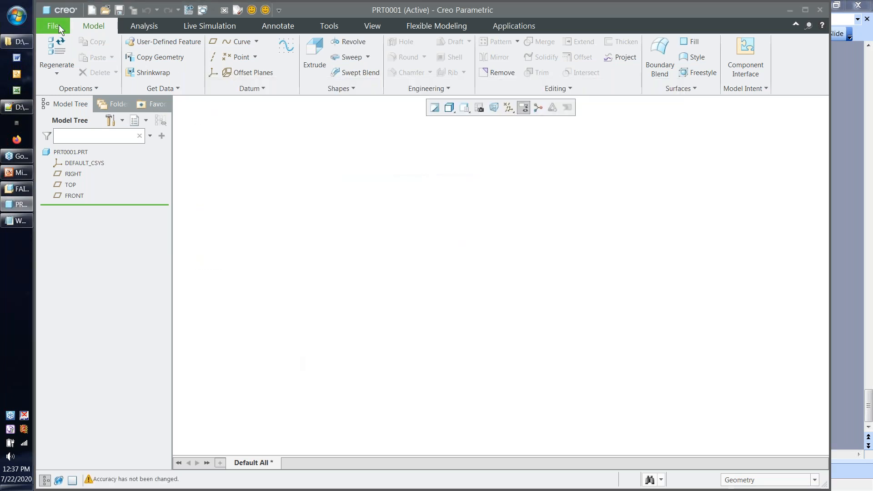
Step: Search the configuration options for the keyword "accuracy", including option descriptions
{"action": "left_click", "coordinate": [59, 25]}
{"action": "left_click", "coordinate": [80, 278]}
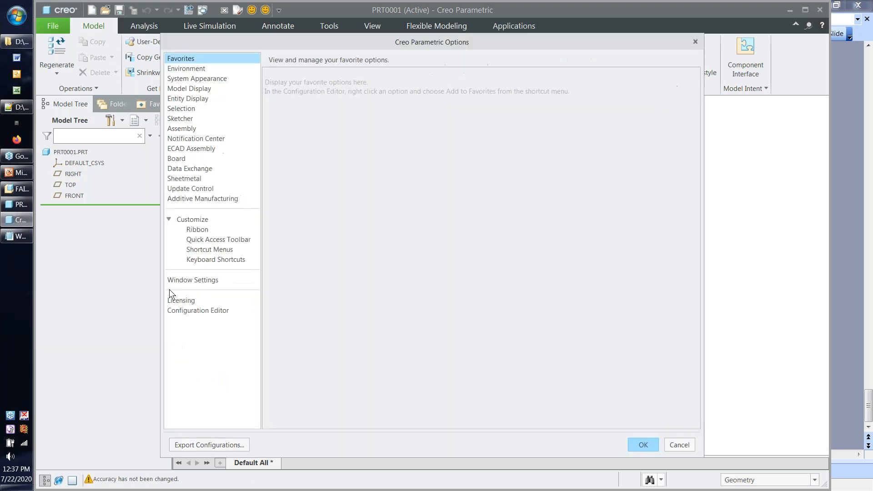
{"action": "left_click", "coordinate": [191, 310]}
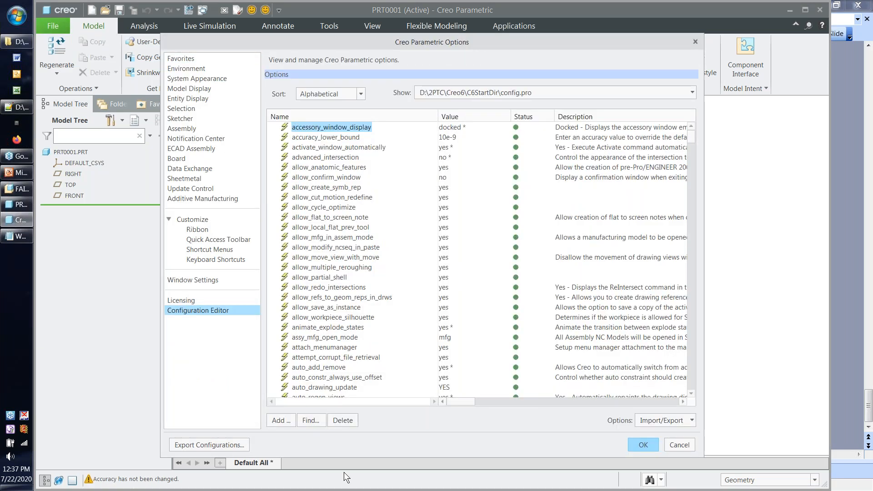
{"action": "left_click", "coordinate": [310, 420]}
{"action": "type", "text": "a"}
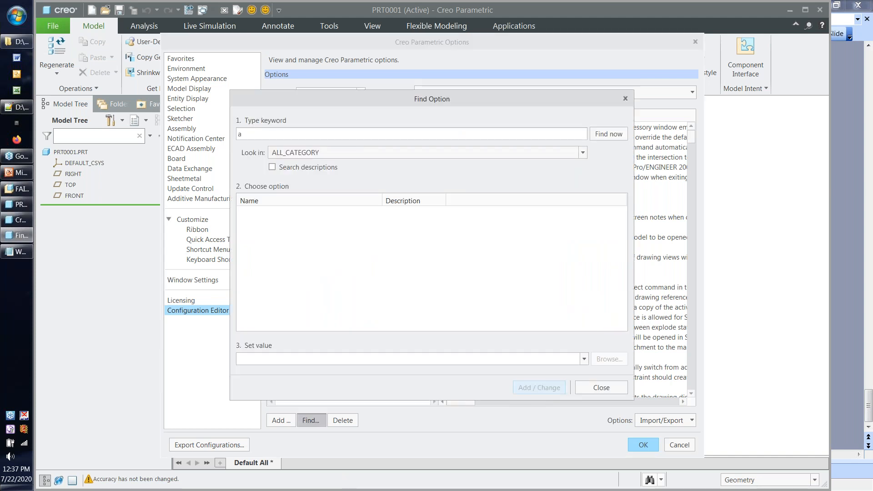
{"action": "type", "text": "ccuracy"}
{"action": "left_click", "coordinate": [273, 167]}
{"action": "left_click", "coordinate": [608, 134]}
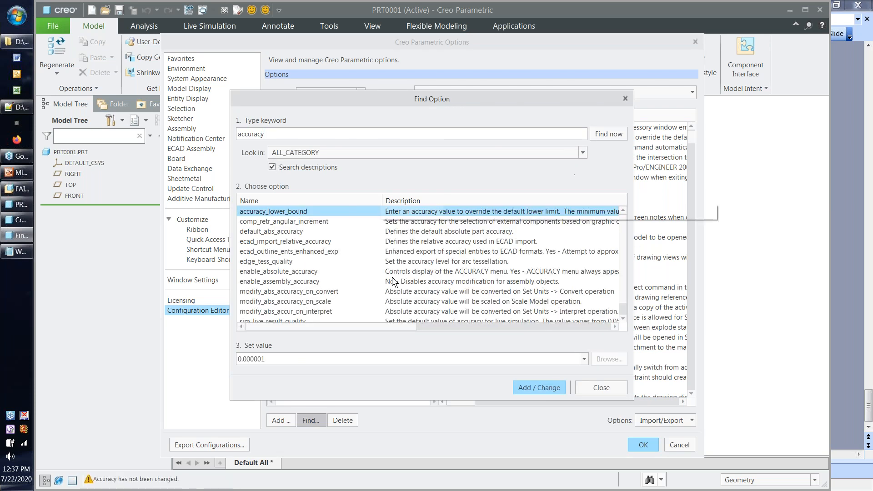
Step: Read the full description of the enable_absolute_accuracy option, widening the search results as needed
{"action": "left_click", "coordinate": [312, 272]}
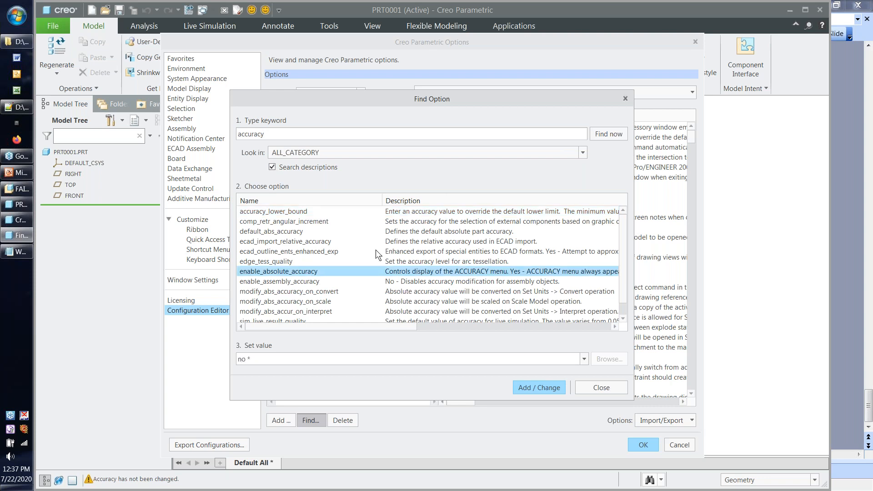
{"action": "left_click_drag", "start_coordinate": [382, 200], "coordinate": [357, 201]}
{"action": "left_click_drag", "start_coordinate": [633, 276], "coordinate": [785, 275]}
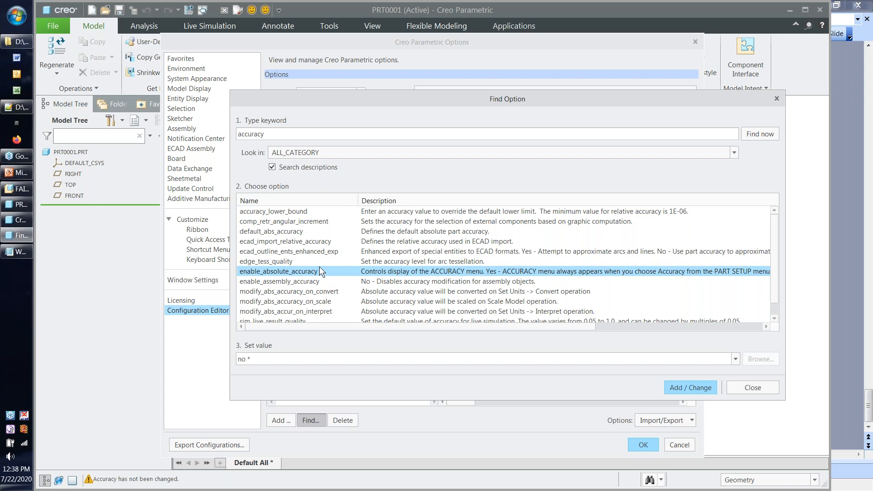
Step: Close the option search, cancel the configuration options without changes, and switch to the Q&A slide in PowerPoint
{"action": "left_click", "coordinate": [757, 388]}
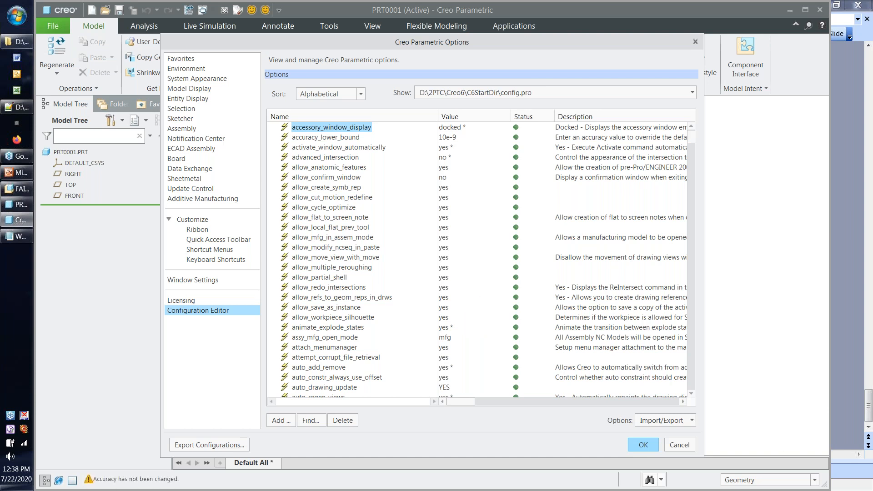
{"action": "left_click", "coordinate": [688, 446]}
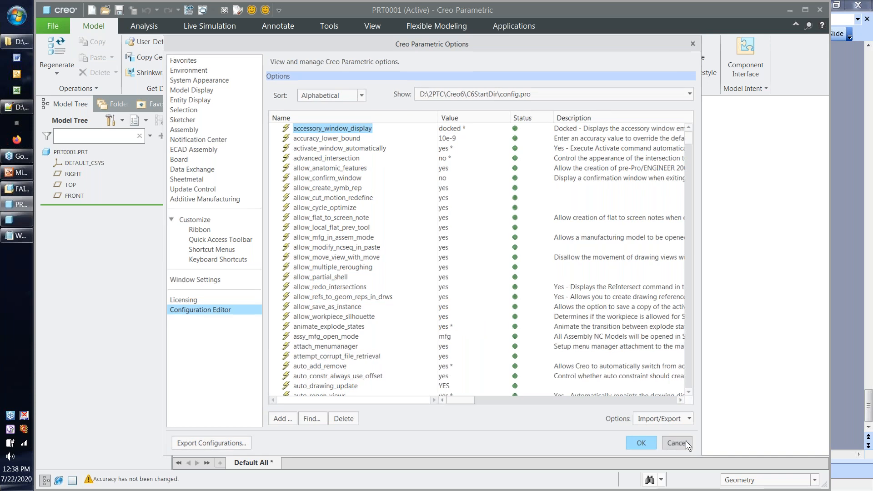
{"action": "left_click", "coordinate": [19, 172]}
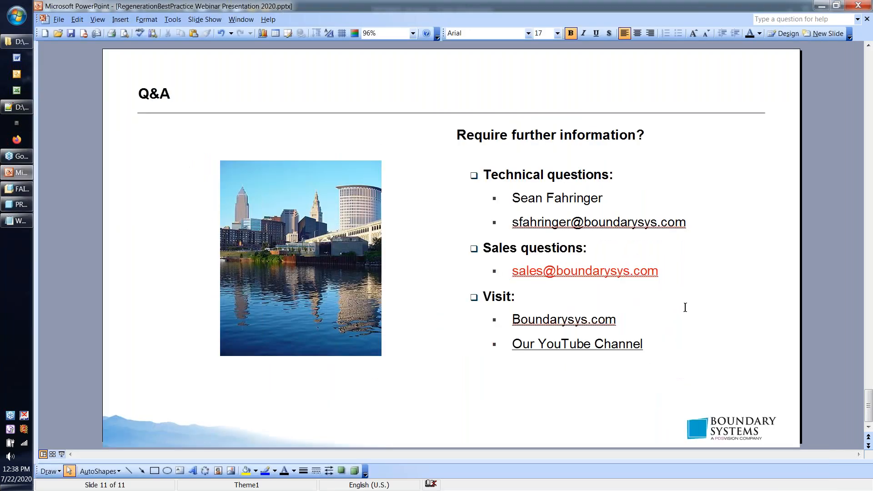
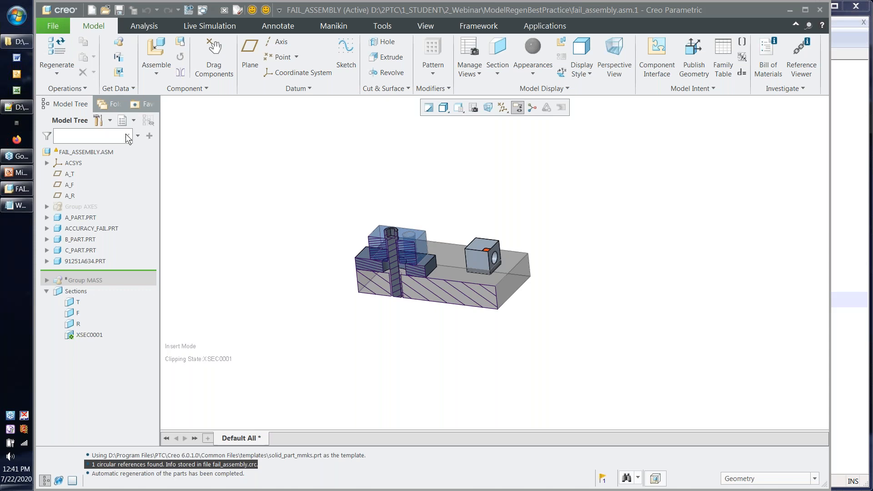
Step: Open the folder D:\2PTC\Creo6\C6StartDir in Windows Explorer
{"action": "right_click", "coordinate": [18, 42]}
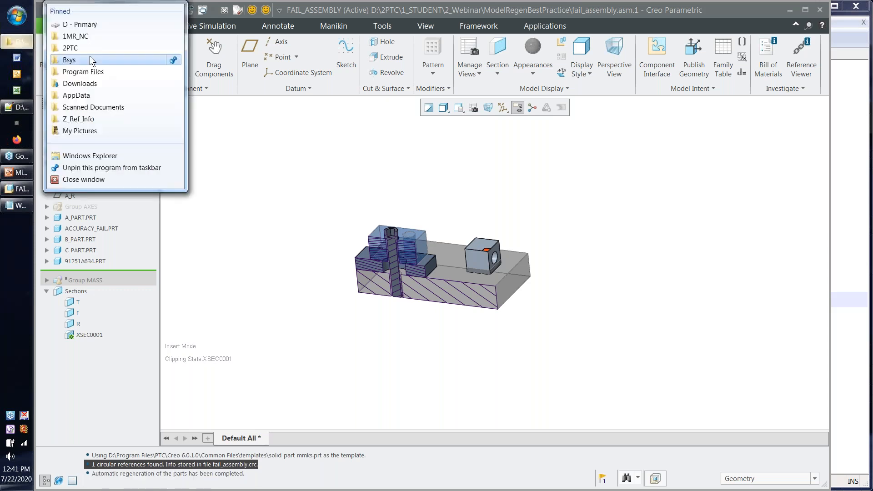
{"action": "left_click", "coordinate": [88, 47]}
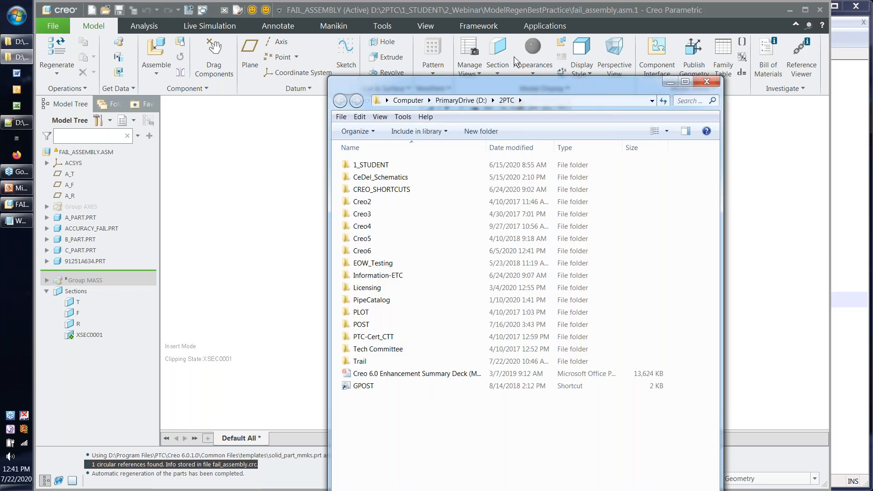
{"action": "left_click_drag", "start_coordinate": [513, 83], "coordinate": [434, 42]}
{"action": "double_click", "coordinate": [289, 210]}
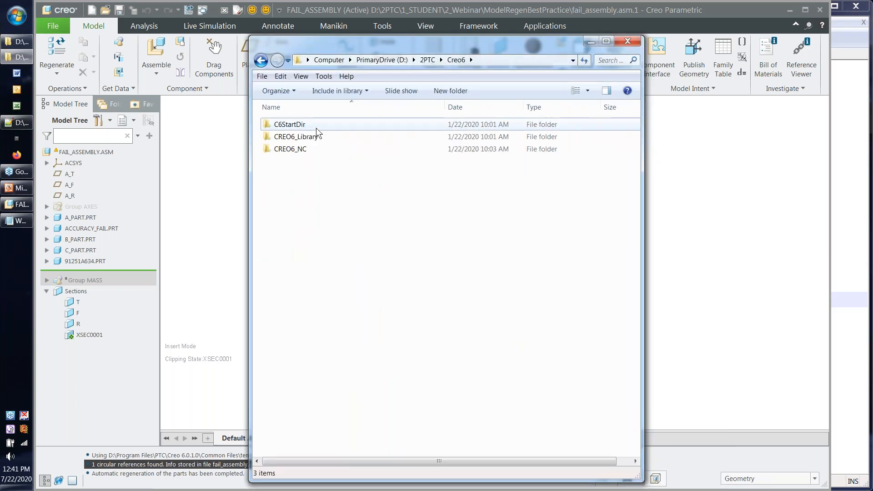
{"action": "double_click", "coordinate": [316, 127]}
Step: Find search.pro in the C6StartDir folder and open it in Notepad++, accepting the reload of fail_assembly.crc
{"action": "scroll", "coordinate": [324, 224], "scroll_direction": "down", "scroll_amount": 15}
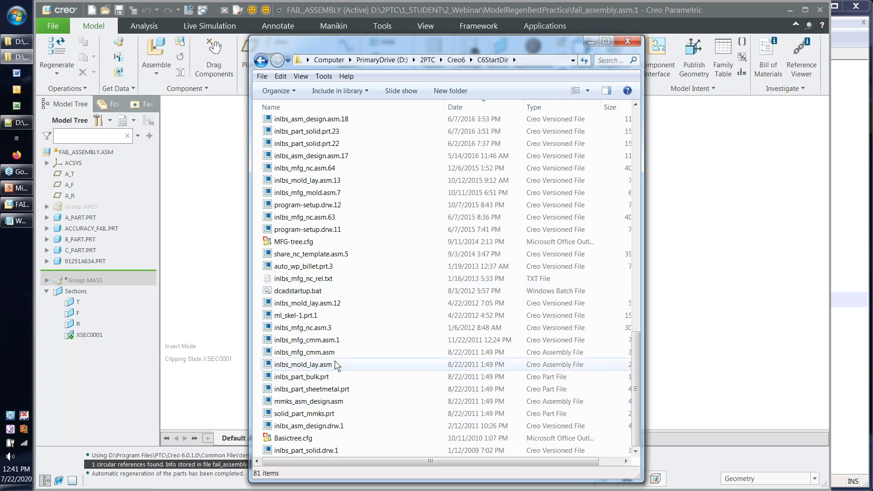
{"action": "scroll", "coordinate": [348, 319], "scroll_direction": "up", "scroll_amount": 2}
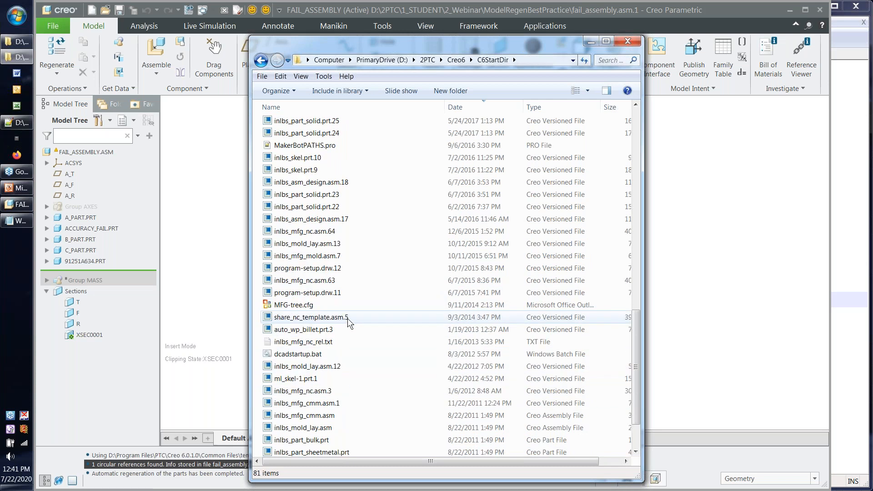
{"action": "scroll", "coordinate": [347, 318], "scroll_direction": "up", "scroll_amount": 2}
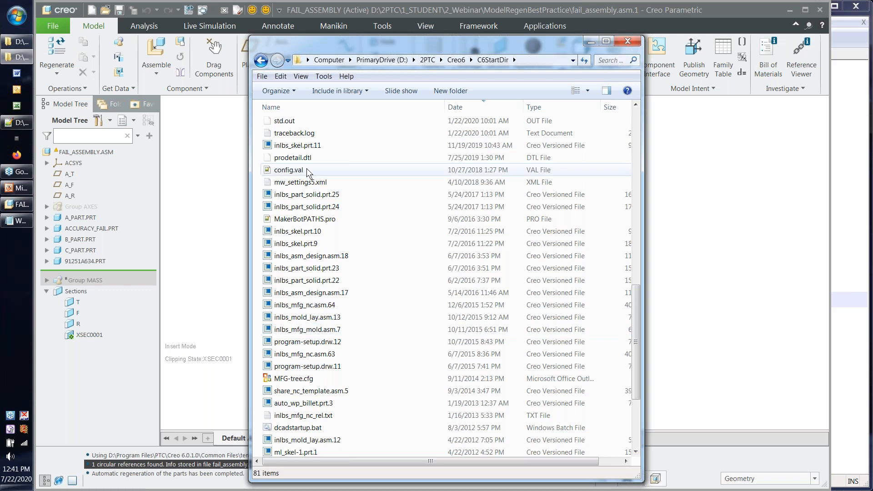
{"action": "scroll", "coordinate": [308, 172], "scroll_direction": "up", "scroll_amount": 3}
{"action": "left_click", "coordinate": [301, 219]}
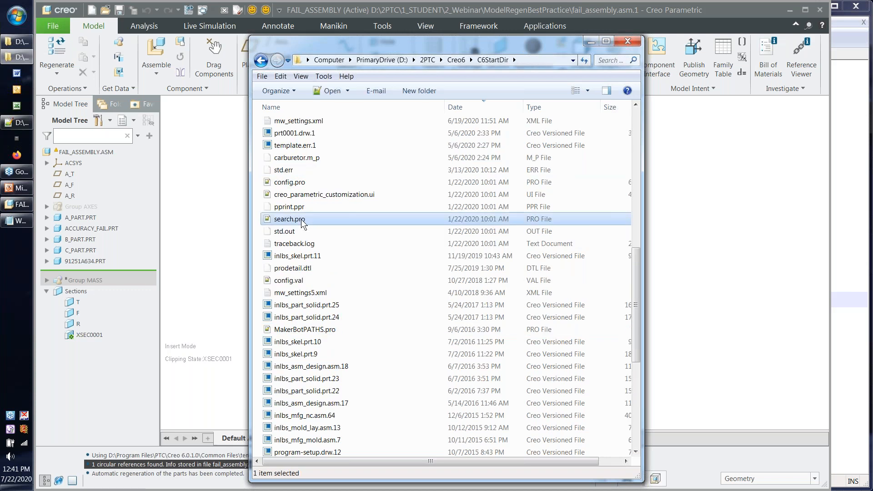
{"action": "double_click", "coordinate": [301, 219]}
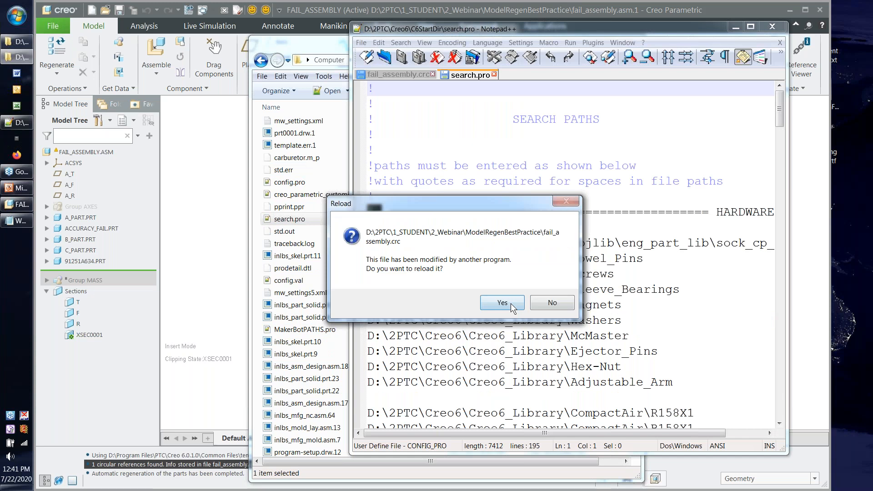
{"action": "left_click", "coordinate": [502, 303]}
Step: Widen the Notepad++ window and highlight the library paths listed under NC PATHS in search.pro
{"action": "left_click_drag", "start_coordinate": [351, 243], "coordinate": [82, 242]}
{"action": "scroll", "coordinate": [413, 308], "scroll_direction": "down", "scroll_amount": 15}
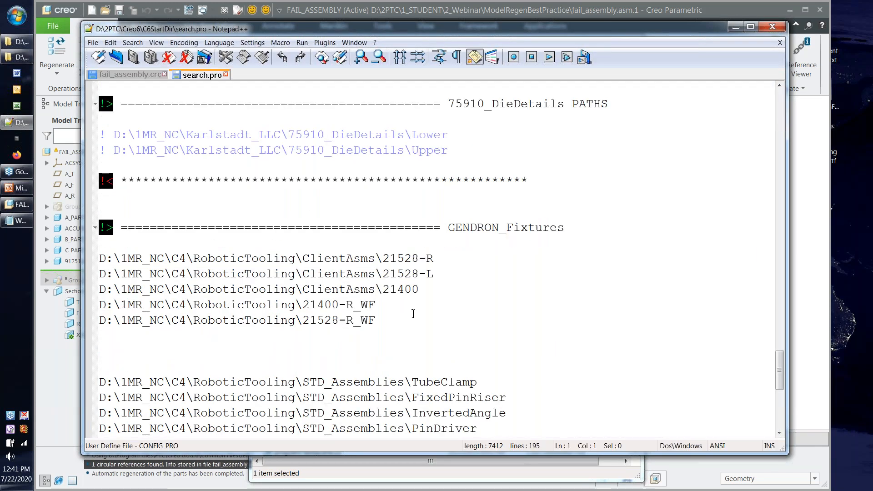
{"action": "left_click", "coordinate": [721, 310]}
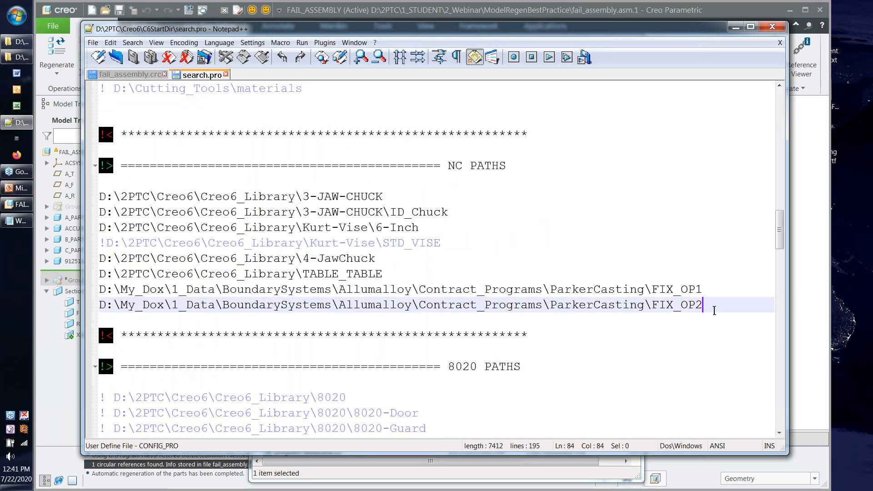
{"action": "left_click_drag", "start_coordinate": [715, 311], "coordinate": [99, 196]}
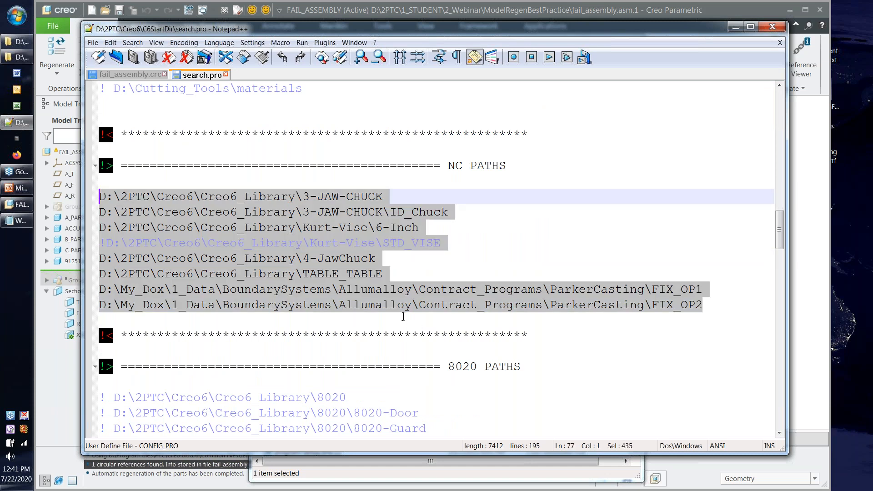
Step: Examine the CUTTING TOOL PATHS section of search.pro, highlighting its four active paths and the Cutting_Tools\materials line
{"action": "scroll", "coordinate": [460, 351], "scroll_direction": "up", "scroll_amount": 7}
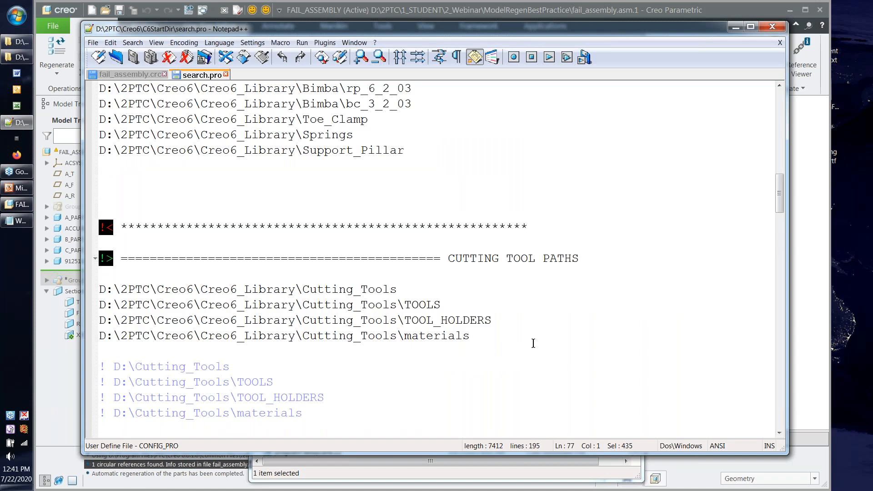
{"action": "left_click", "coordinate": [532, 343]}
{"action": "left_click_drag", "start_coordinate": [531, 343], "coordinate": [100, 283]}
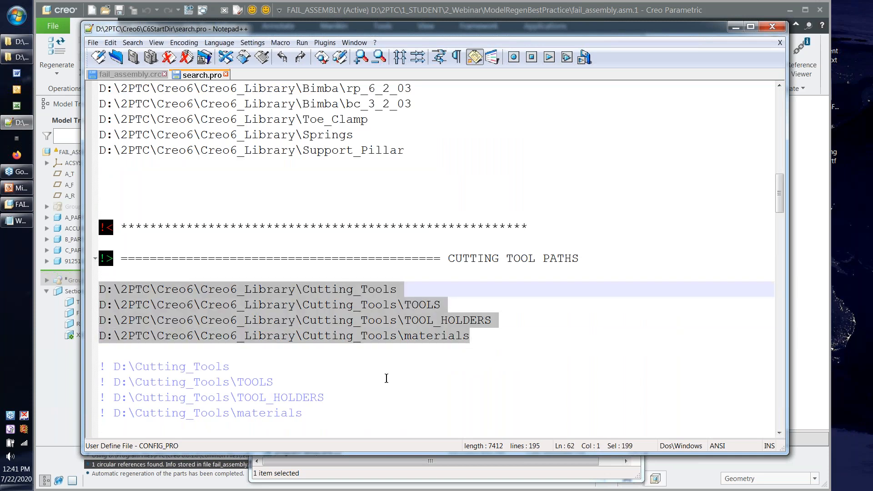
{"action": "left_click", "coordinate": [361, 337]}
{"action": "left_click", "coordinate": [357, 351]}
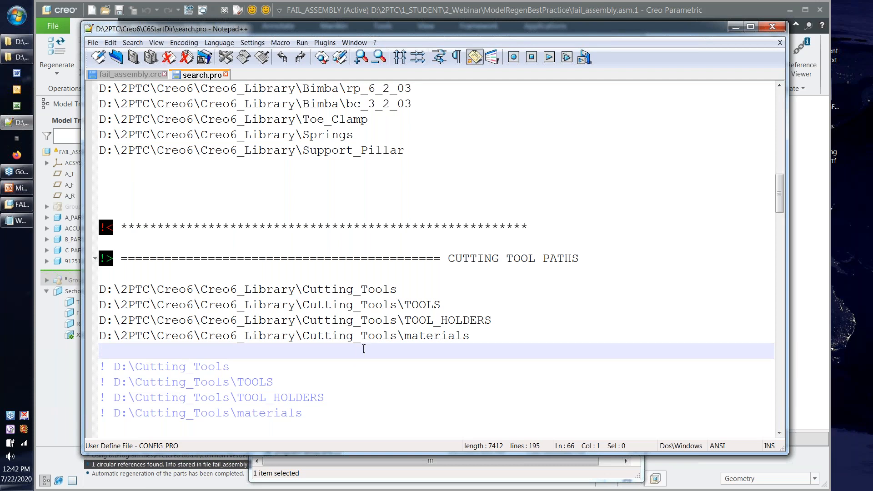
{"action": "left_click", "coordinate": [514, 336]}
{"action": "key", "text": "shift+Home"}
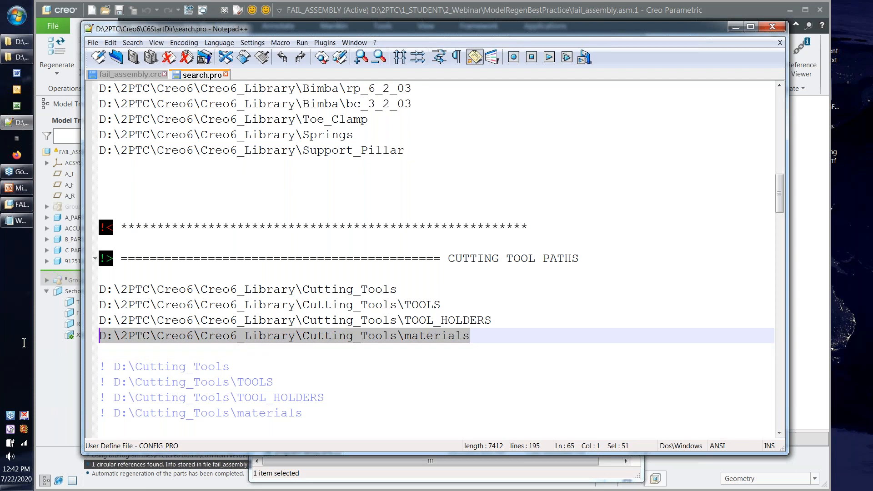
{"action": "left_click", "coordinate": [266, 337]}
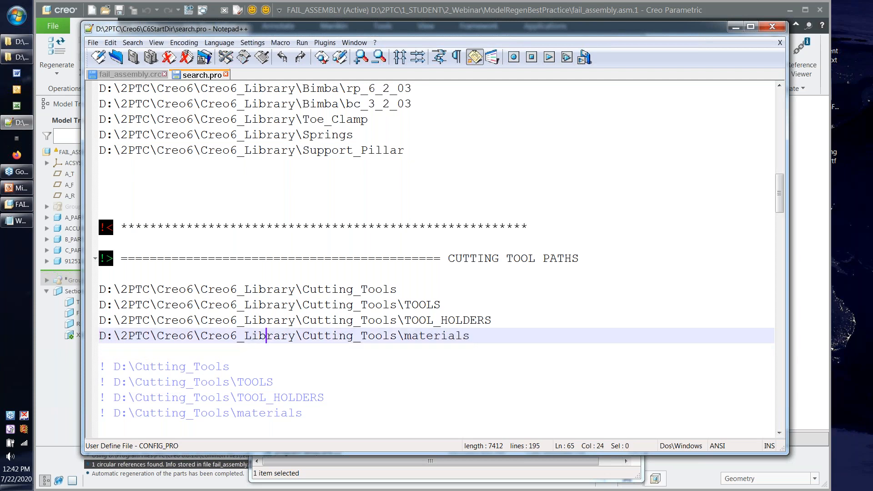
{"action": "left_click", "coordinate": [255, 351]}
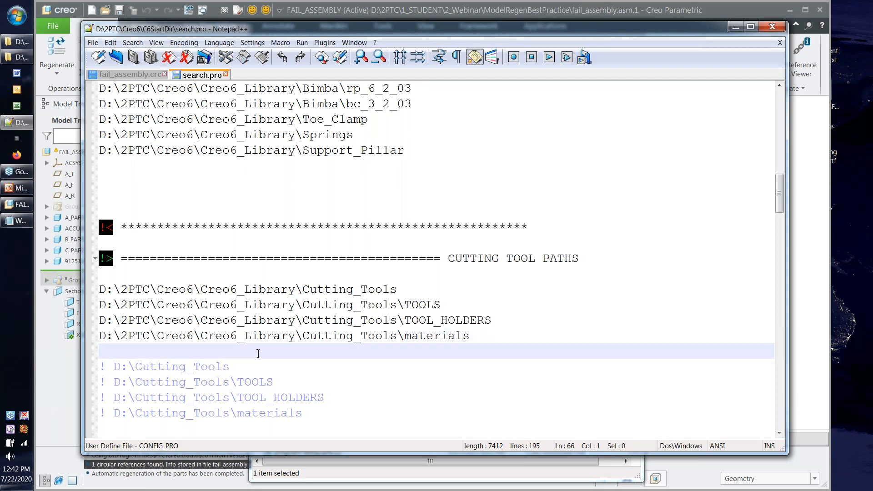
Step: Close search.pro, narrow the Notepad++ window, and return to the FAIL_ASSEMBLY window in Creo
{"action": "left_click", "coordinate": [225, 74]}
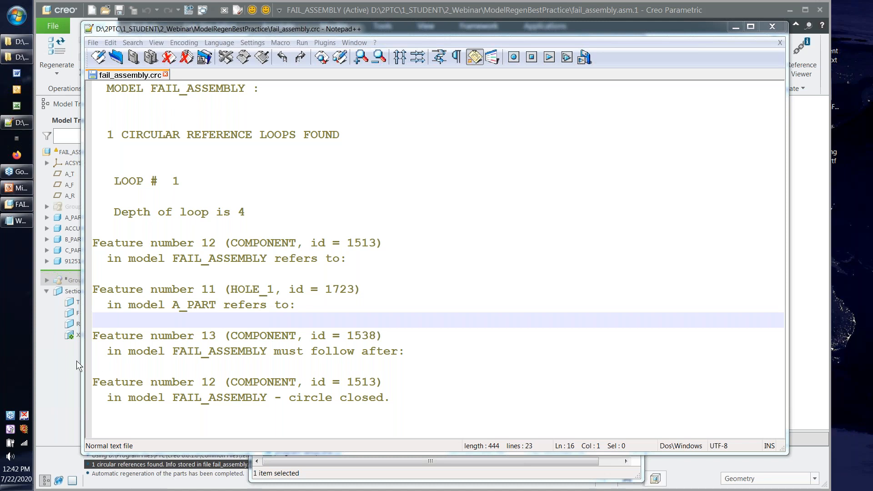
{"action": "left_click_drag", "start_coordinate": [81, 360], "coordinate": [339, 330]}
{"action": "left_click", "coordinate": [185, 119]}
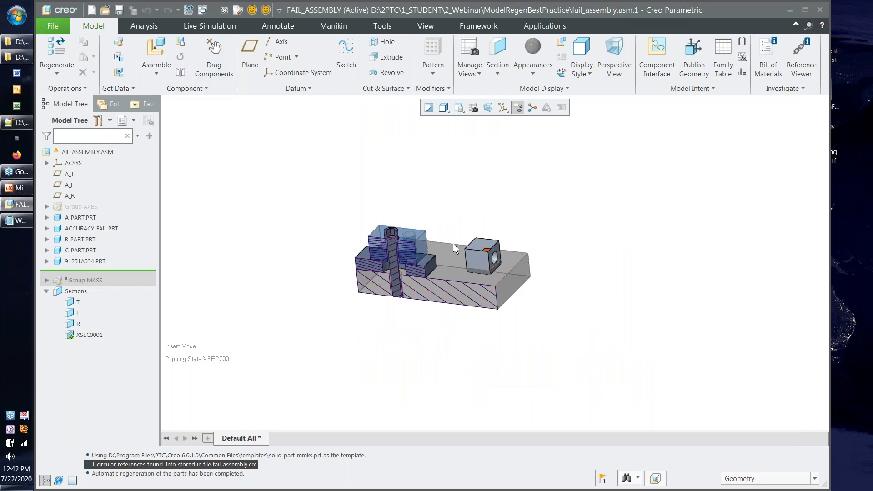
Step: Open the ACCURACY_FAIL part from the assembly, check the accuracy entry in its model properties, and close them
{"action": "left_click", "coordinate": [477, 254]}
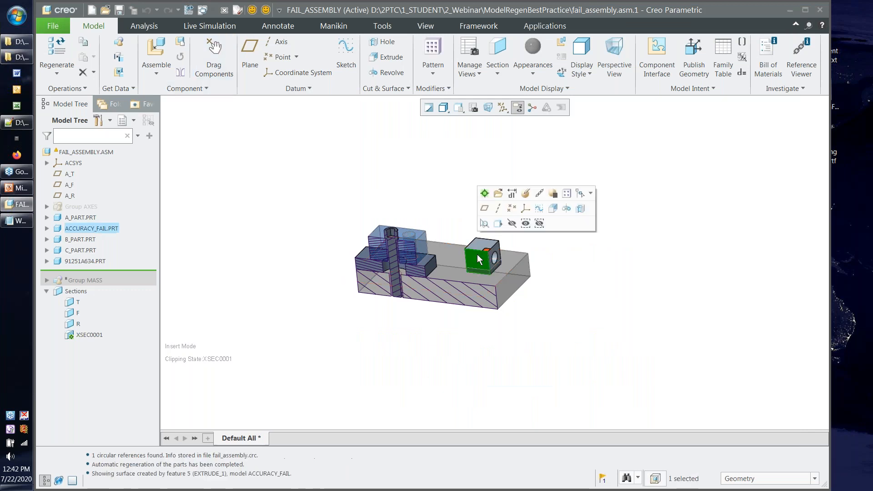
{"action": "left_click", "coordinate": [499, 194]}
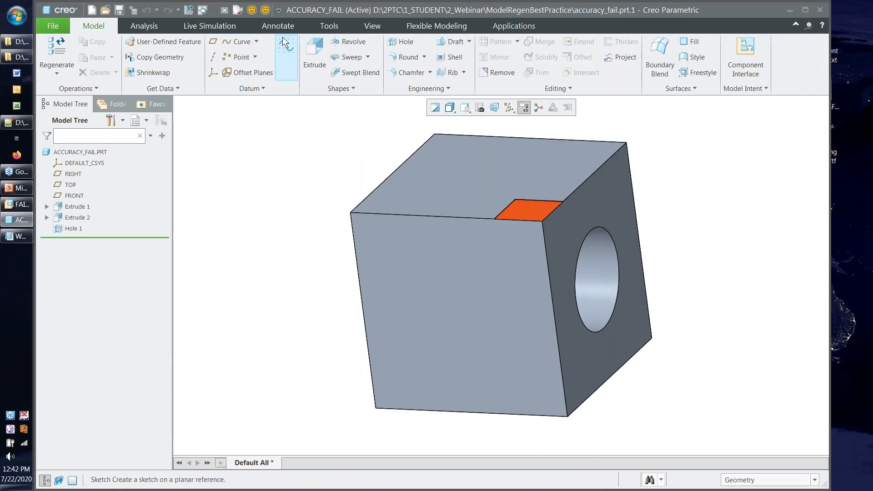
{"action": "left_click", "coordinate": [329, 26]}
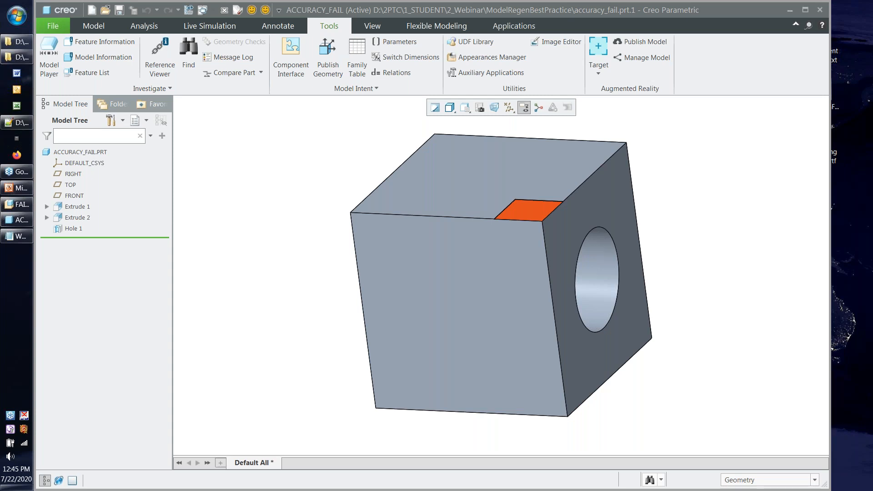
{"action": "left_click", "coordinate": [64, 26]}
{"action": "mouse_move", "coordinate": [85, 195]}
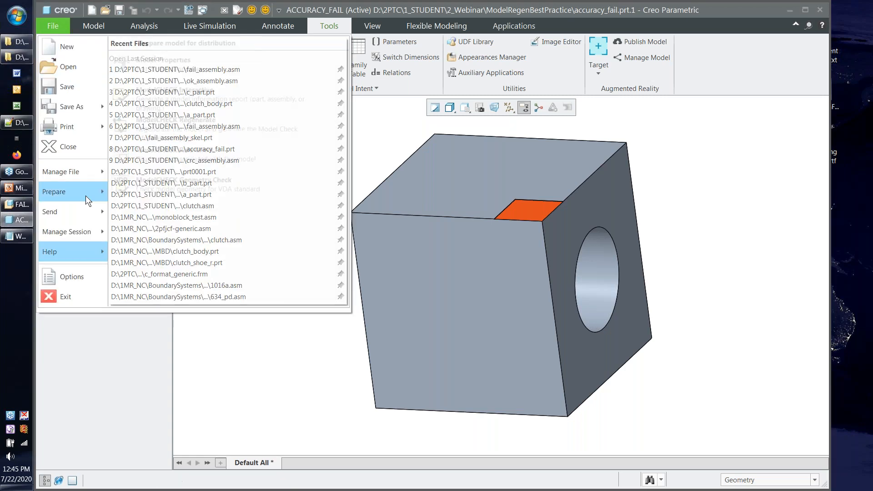
{"action": "left_click", "coordinate": [150, 60]}
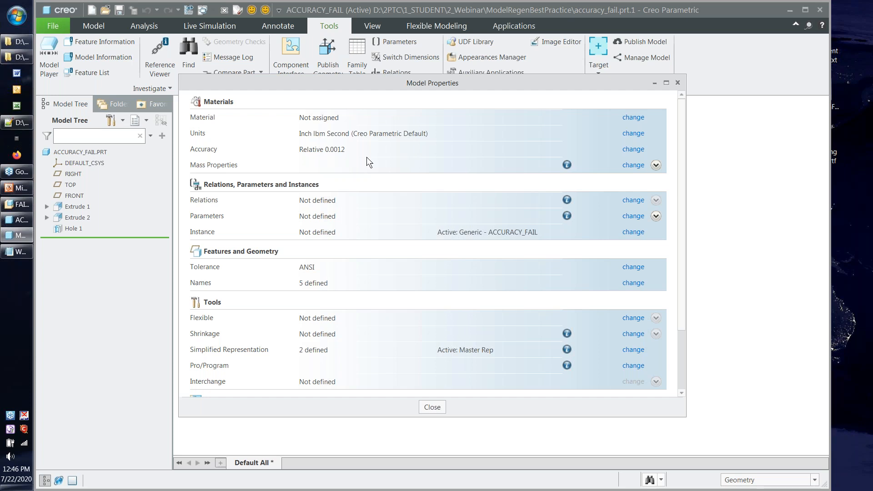
{"action": "left_click", "coordinate": [434, 408]}
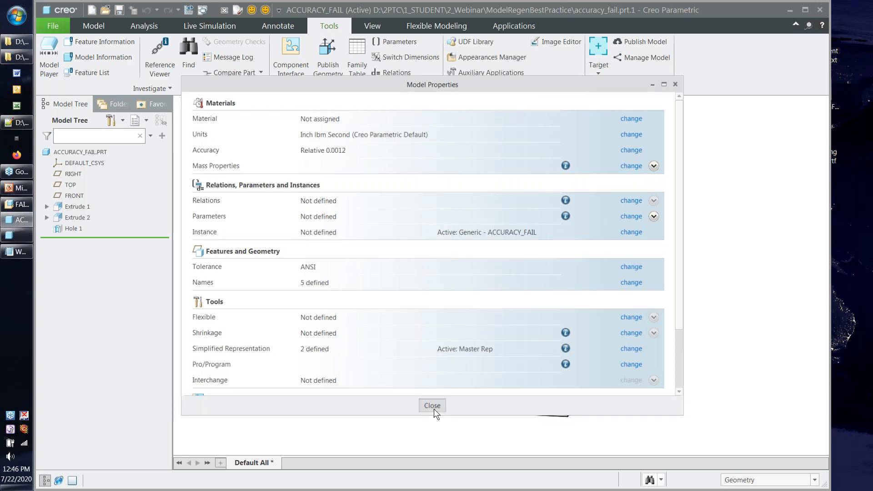
Step: Create a new solid part named 561 from the default template, rejecting the duplicate file name prt0002
{"action": "left_click", "coordinate": [91, 10]}
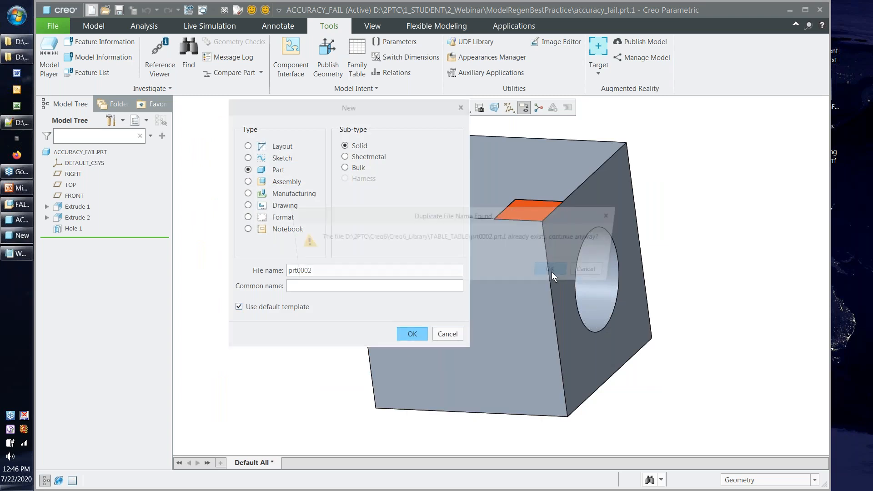
{"action": "key", "text": "Return"}
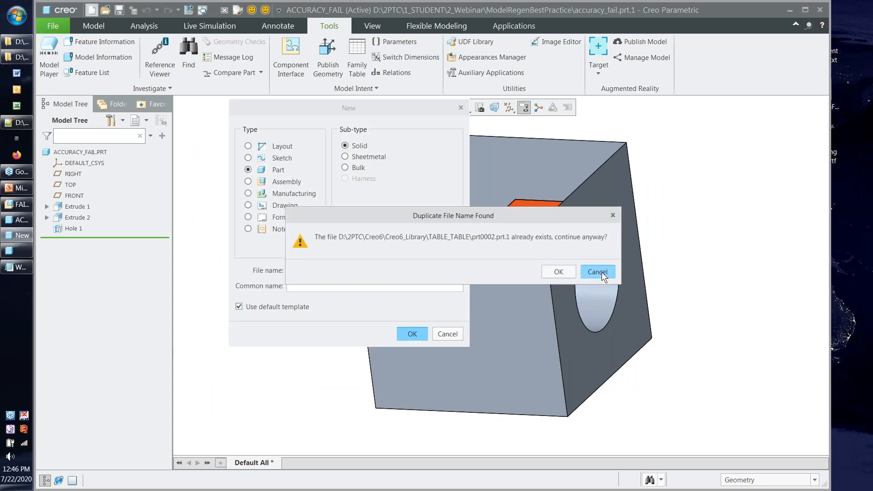
{"action": "left_click", "coordinate": [597, 271]}
{"action": "type", "text": "561"}
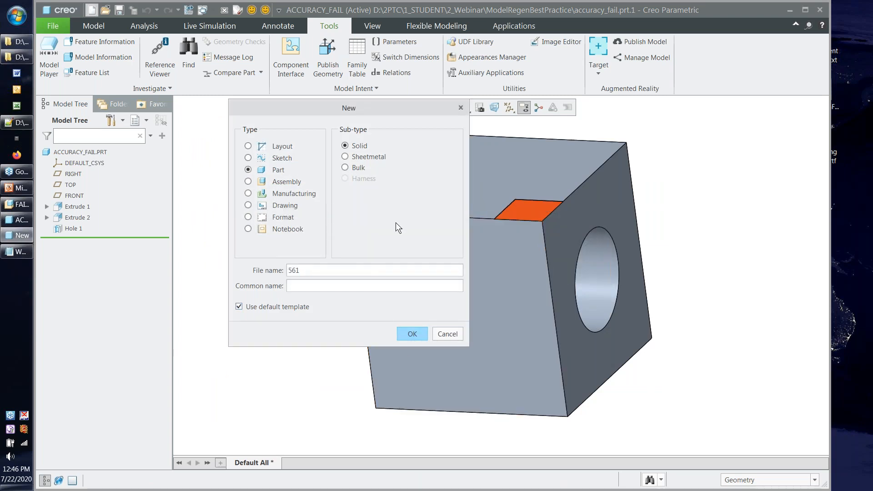
{"action": "left_click", "coordinate": [411, 334]}
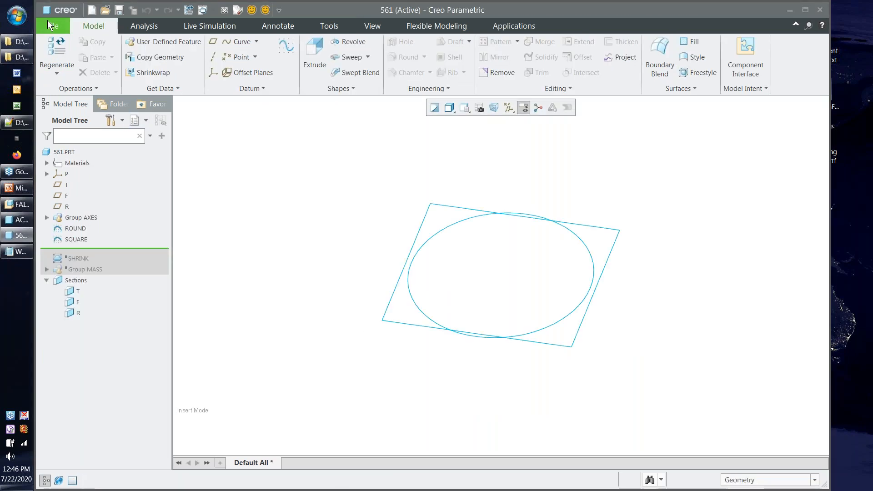
Step: Open the model properties of part 561
{"action": "left_click", "coordinate": [47, 20]}
{"action": "mouse_move", "coordinate": [82, 184]}
{"action": "left_click", "coordinate": [164, 63]}
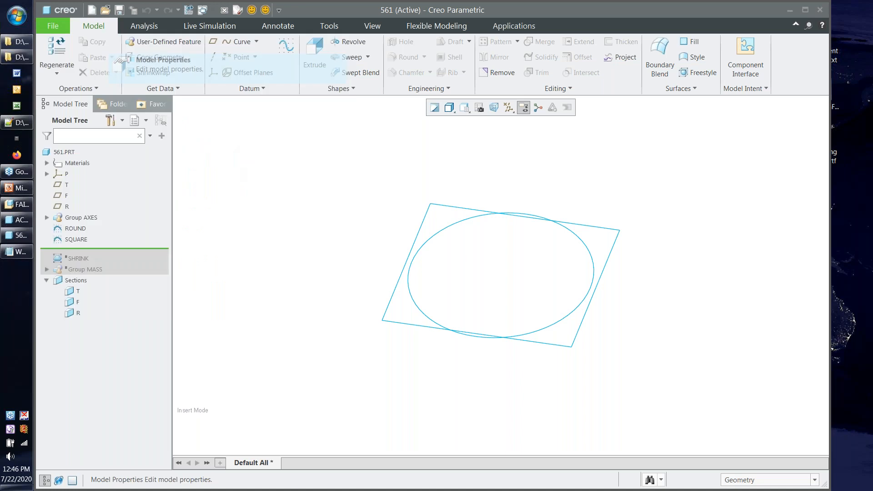